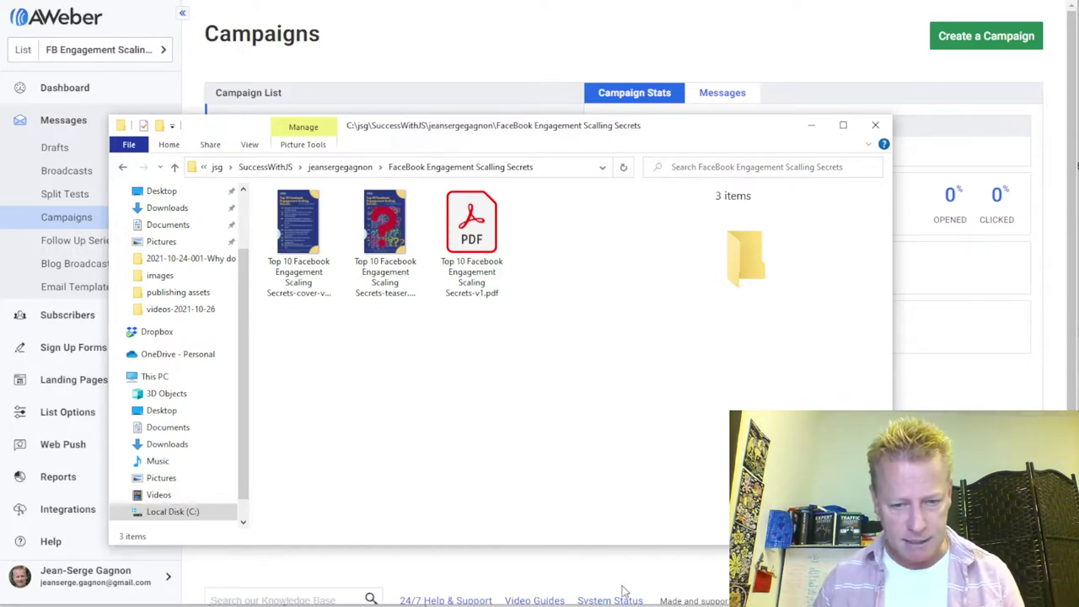
# Switch to the notes in Notepad and add "If you're selling a course, you first introduction should not be the course!" below the opening question
pyautogui.hotkey('alt', 'Tab')
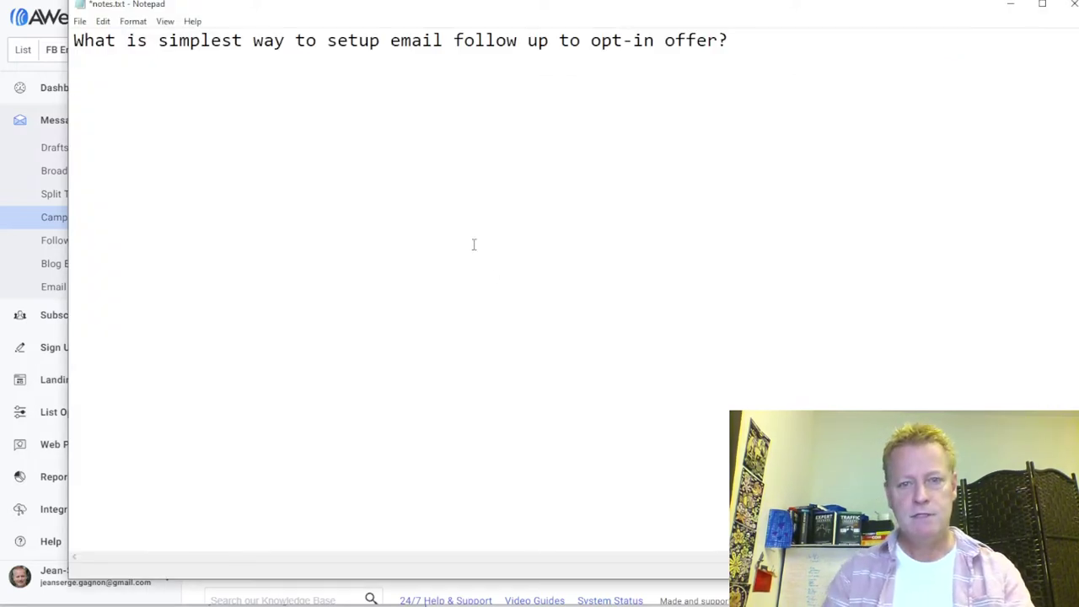
pyautogui.click(751, 44)
pyautogui.press('Return')
pyautogui.press('Return')
pyautogui.write("If you're selling a course, you first ")
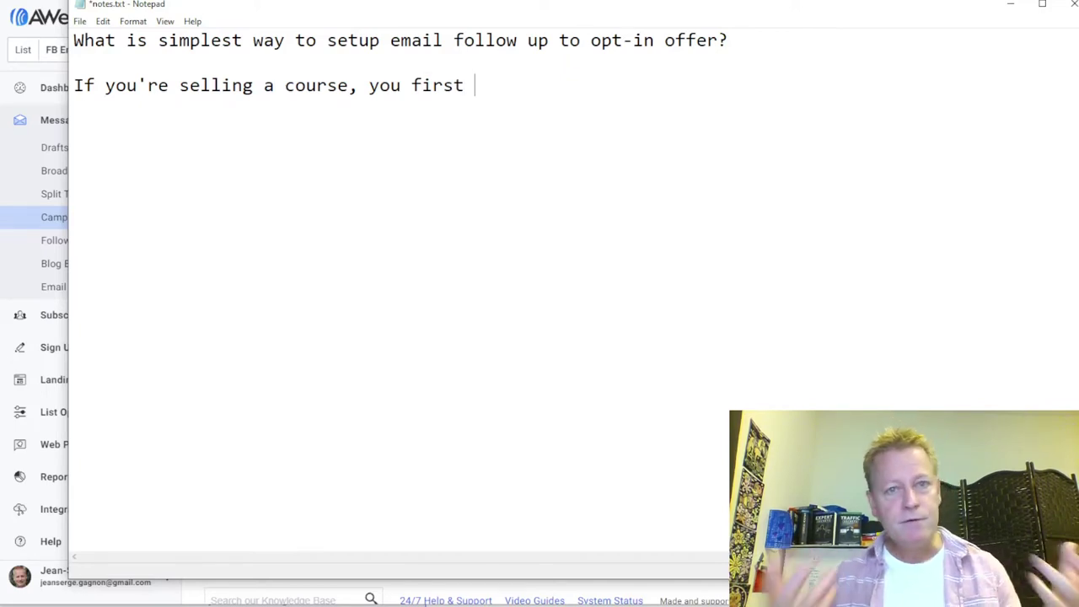
pyautogui.write('introduction should not be the course!')
pyautogui.press('Return')
pyautogui.press('Return')
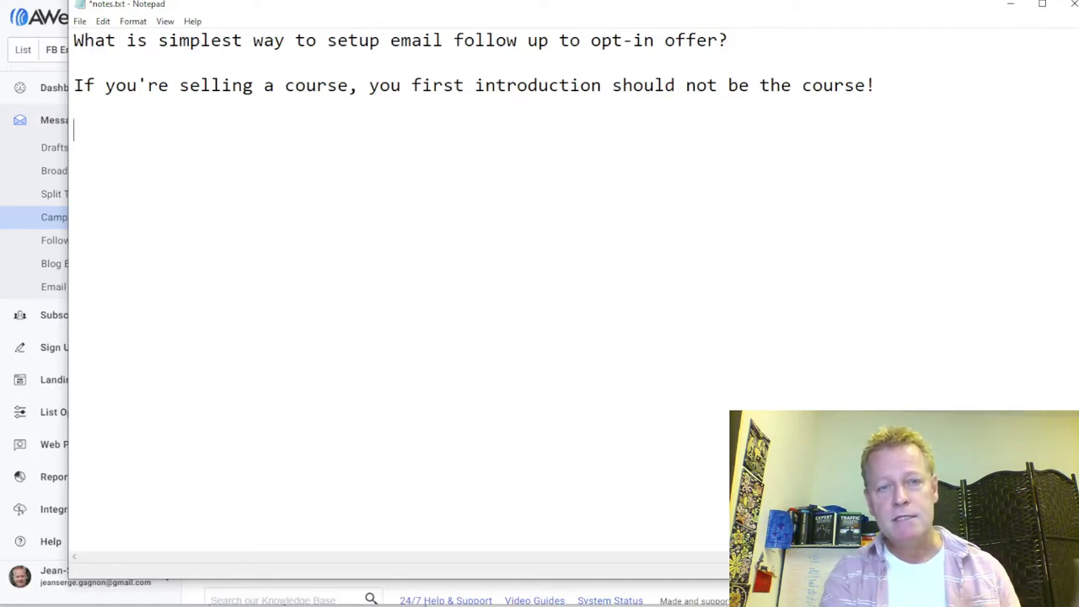
# Write "My final course will be about engagement secrets on Facebook and how to leverage them to get sales" as the next paragraph
pyautogui.write('My final ')
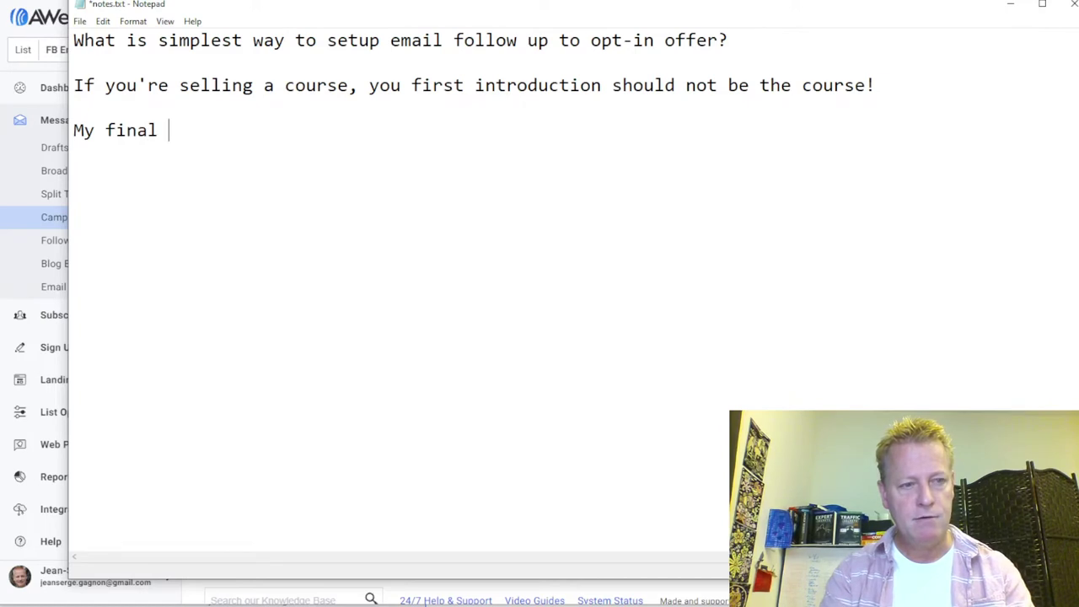
pyautogui.write('course will be about ')
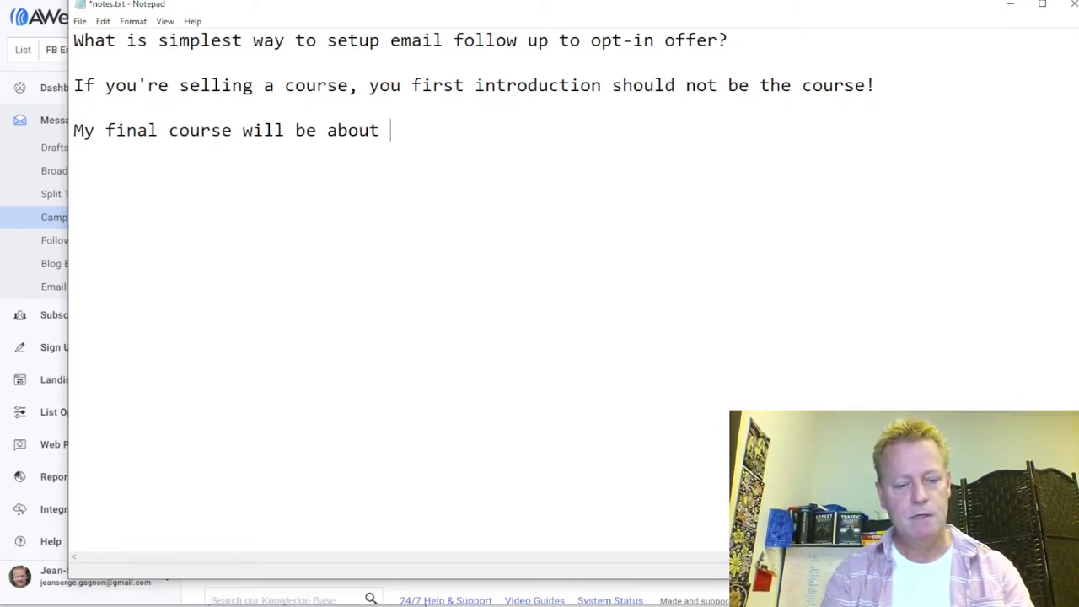
pyautogui.write('engagement ')
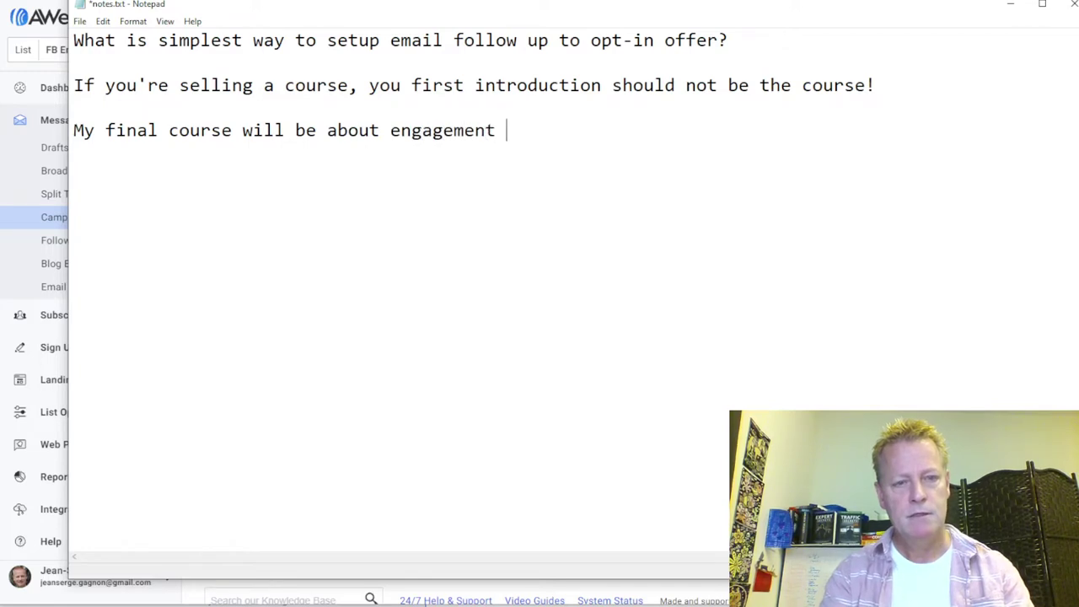
pyautogui.write('secrets on ')
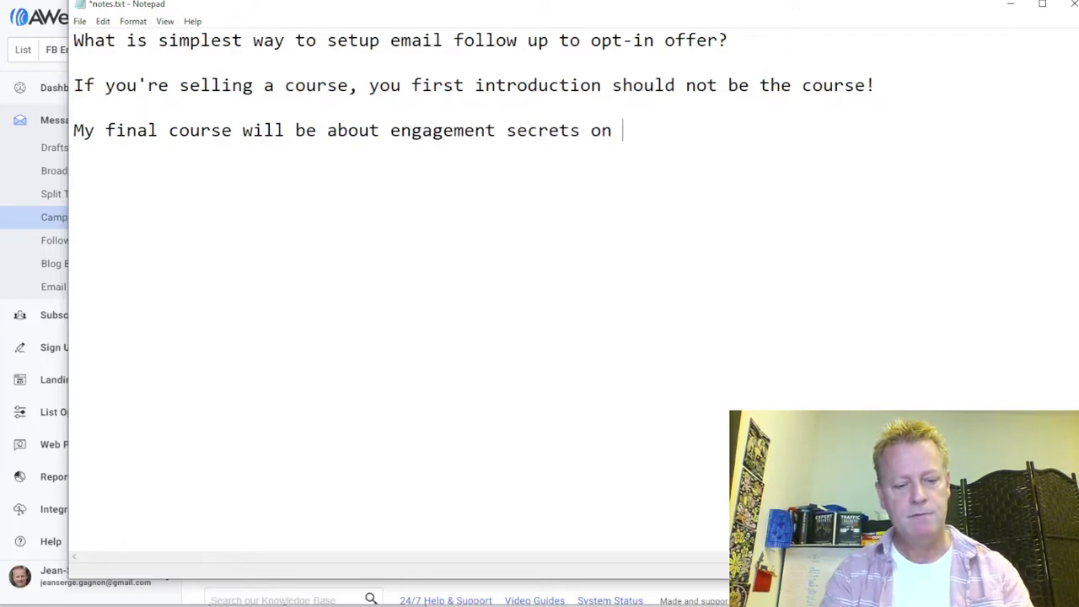
pyautogui.write('Facebook and how to')
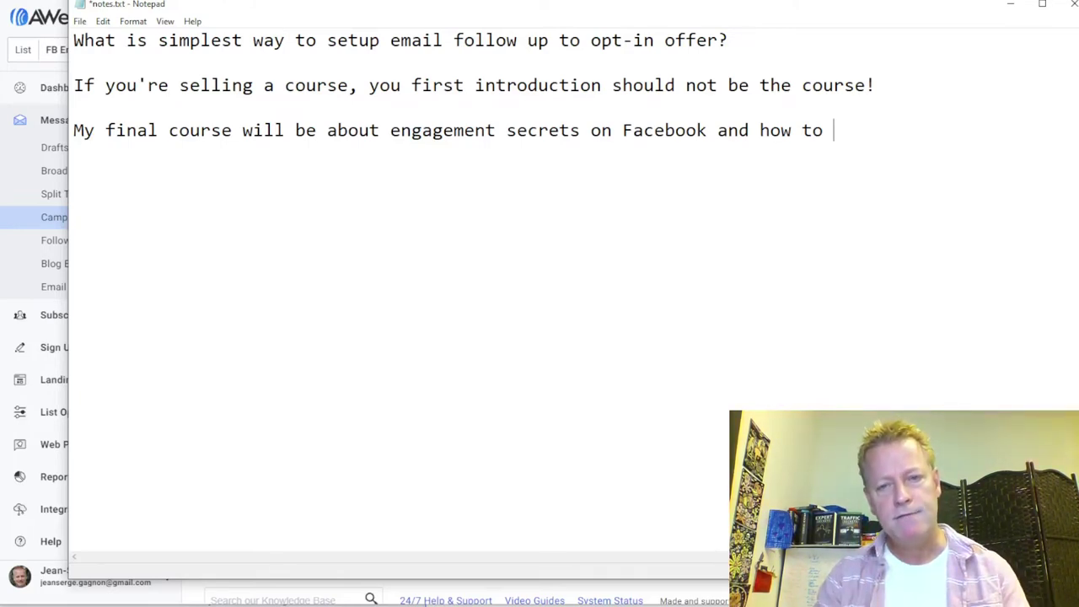
pyautogui.write('lever')
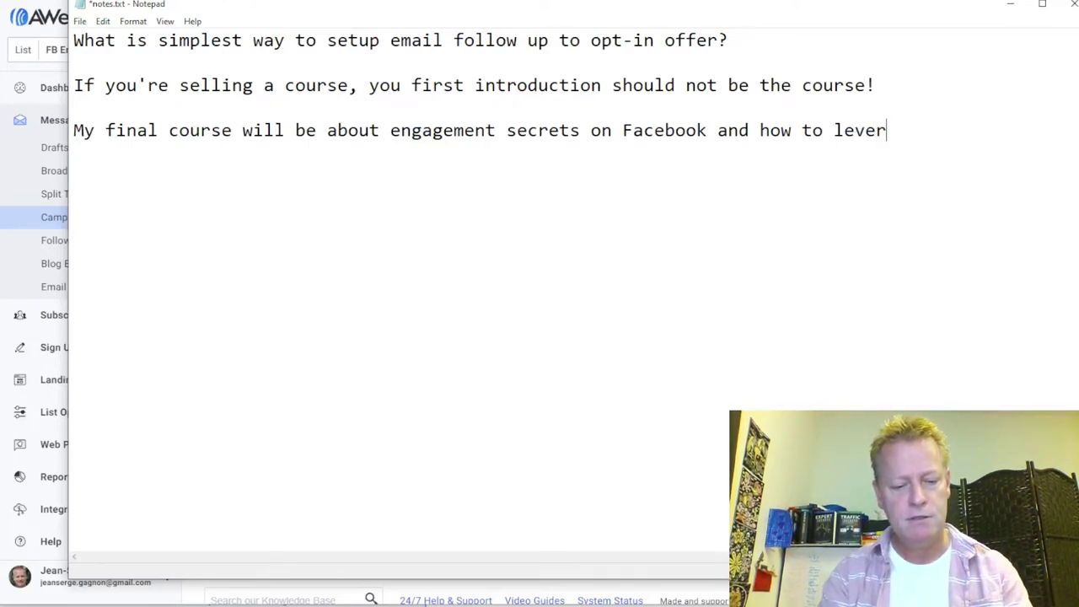
pyautogui.write('age them to get ')
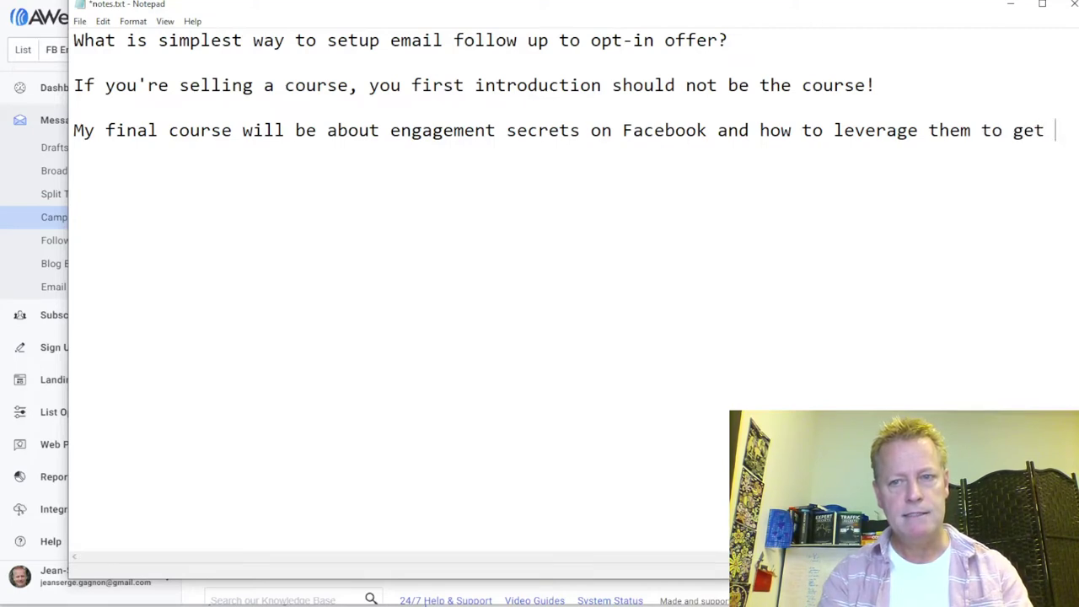
pyautogui.write('sales')
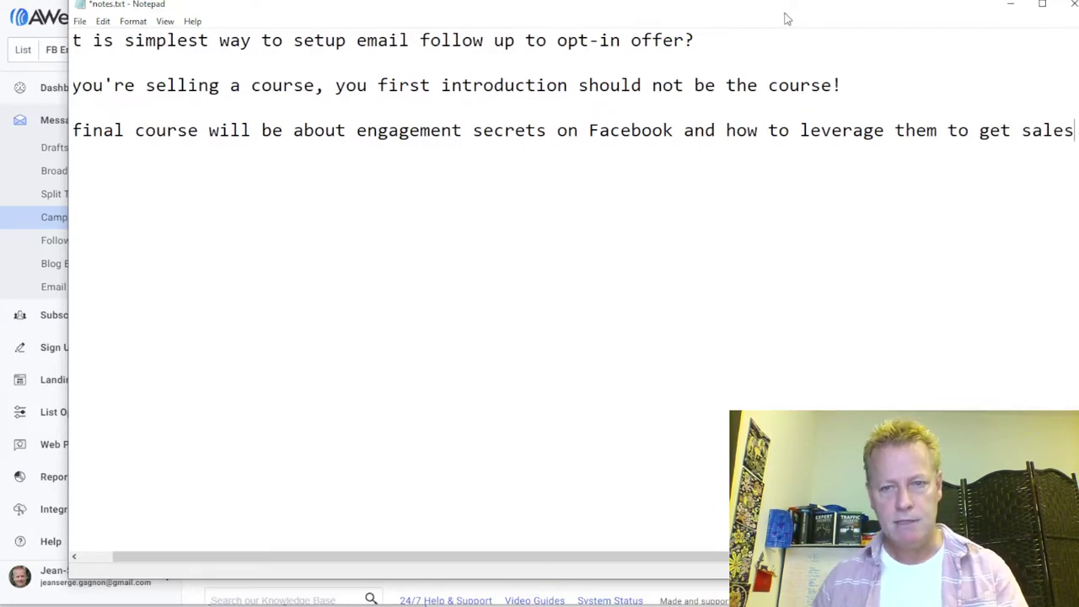
# Break the final-course sentence before "how to leverage", end it with a question mark, and leave a blank line below
pyautogui.click(727, 130)
pyautogui.press('Return')
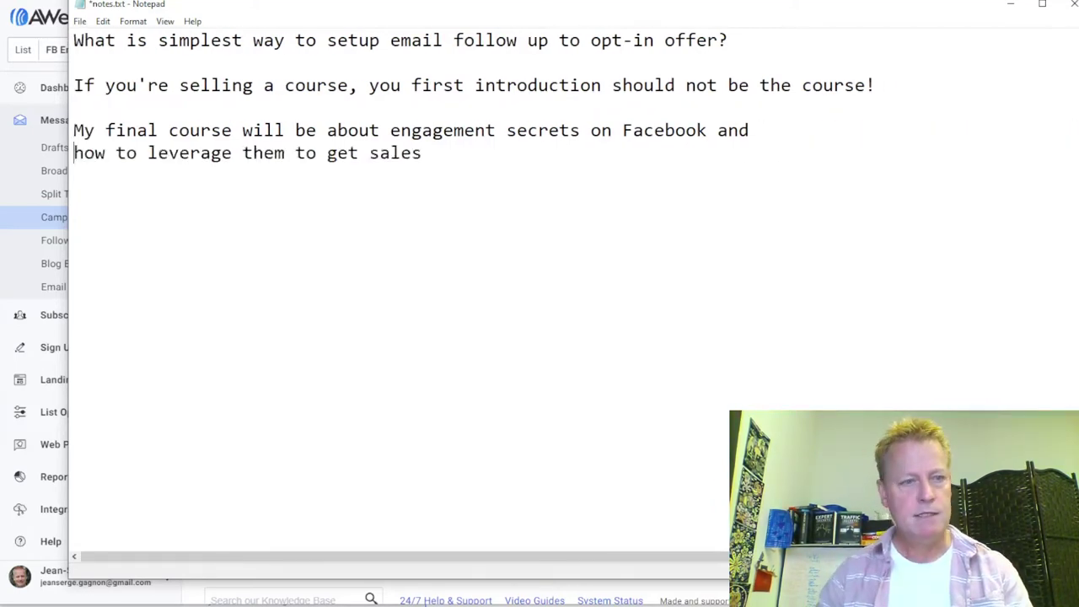
pyautogui.click(452, 155)
pyautogui.write('?')
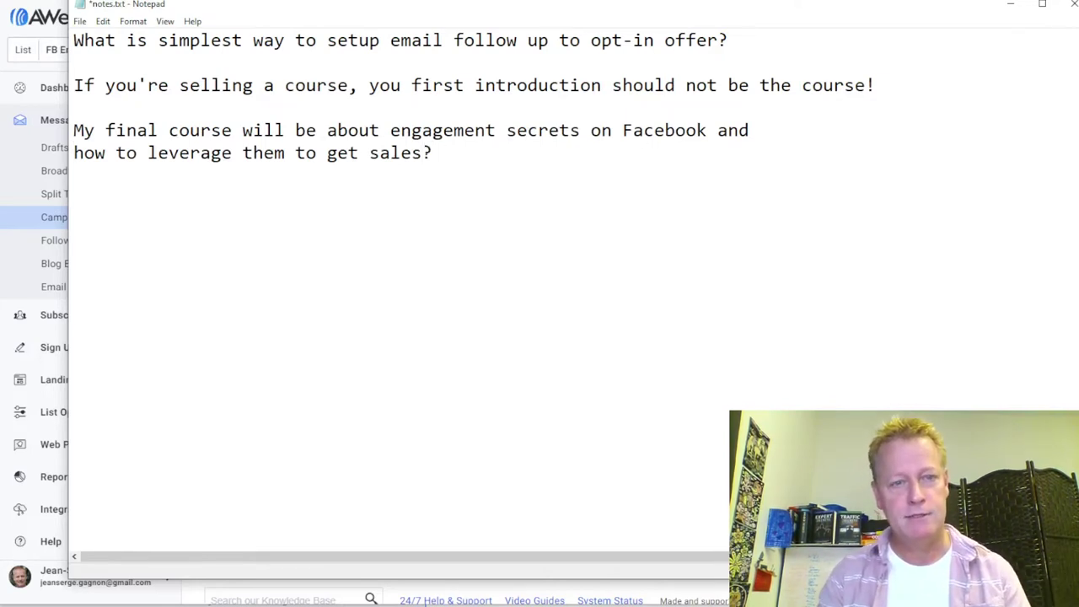
pyautogui.press('Return')
pyautogui.press('Return')
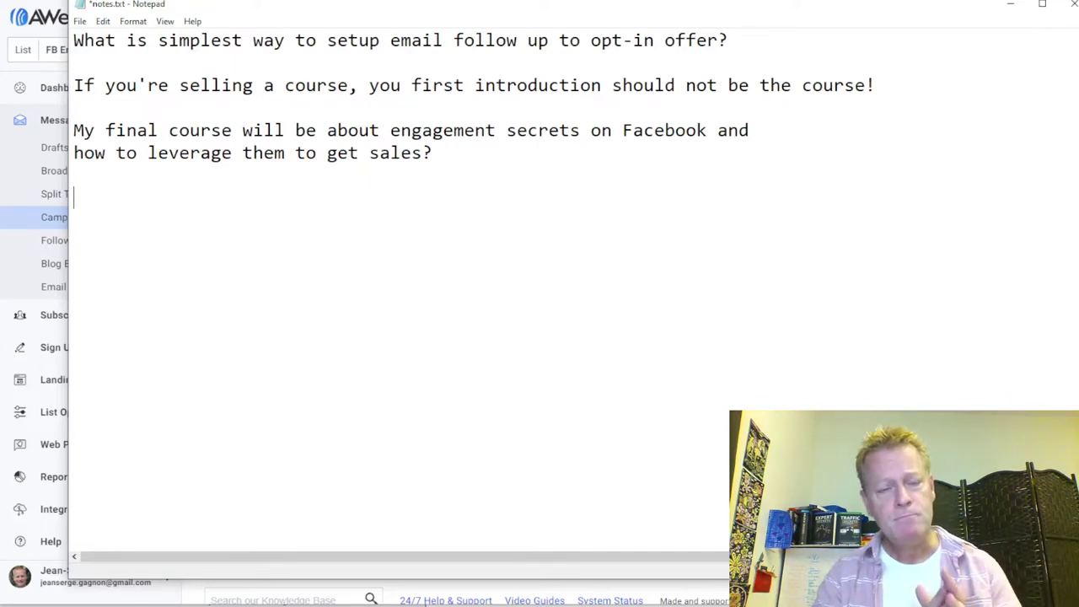
# Add the line "I'm going to start with a free eBook on the top 10 Facebook Engagement Scaling secrets", followed by a blank line
pyautogui.write('Start')
pyautogui.press('Home')
pyautogui.write("I'm going")
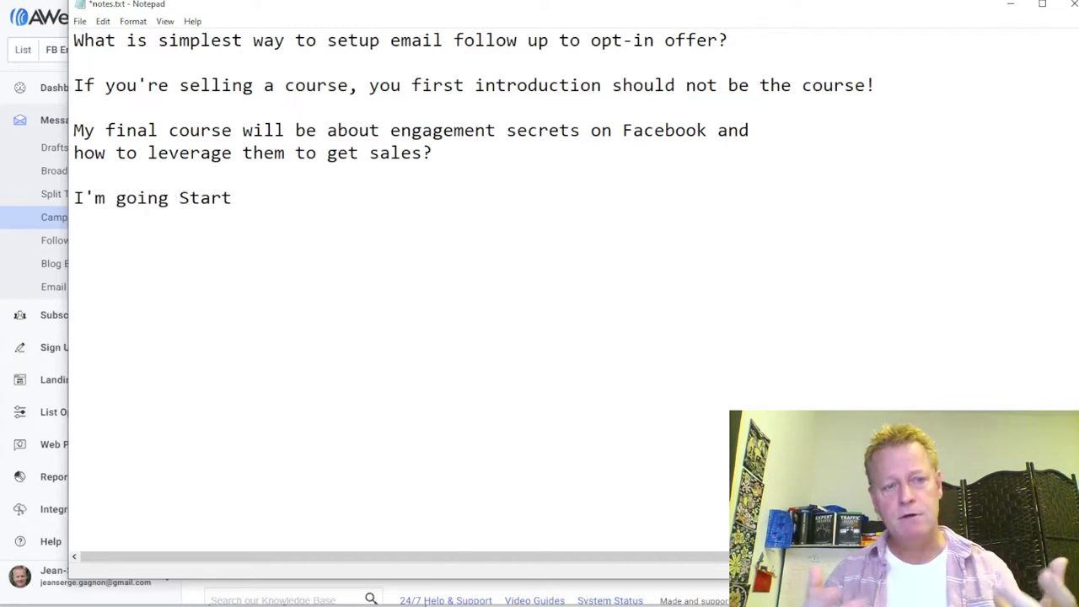
pyautogui.write(' to')
pyautogui.press('Delete')
pyautogui.press('Down')
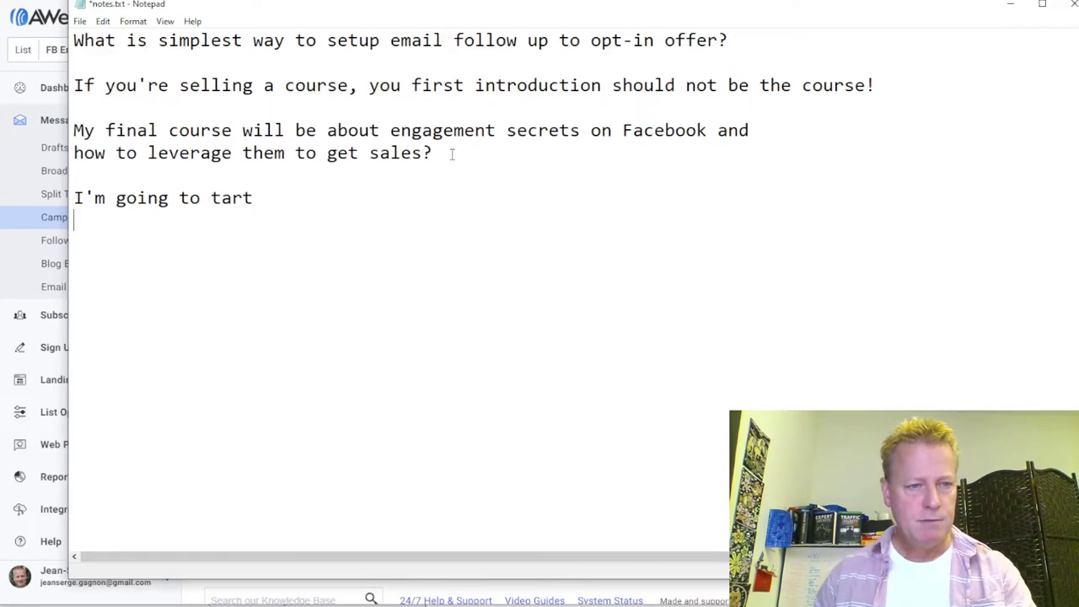
pyautogui.click(212, 199)
pyautogui.write('s')
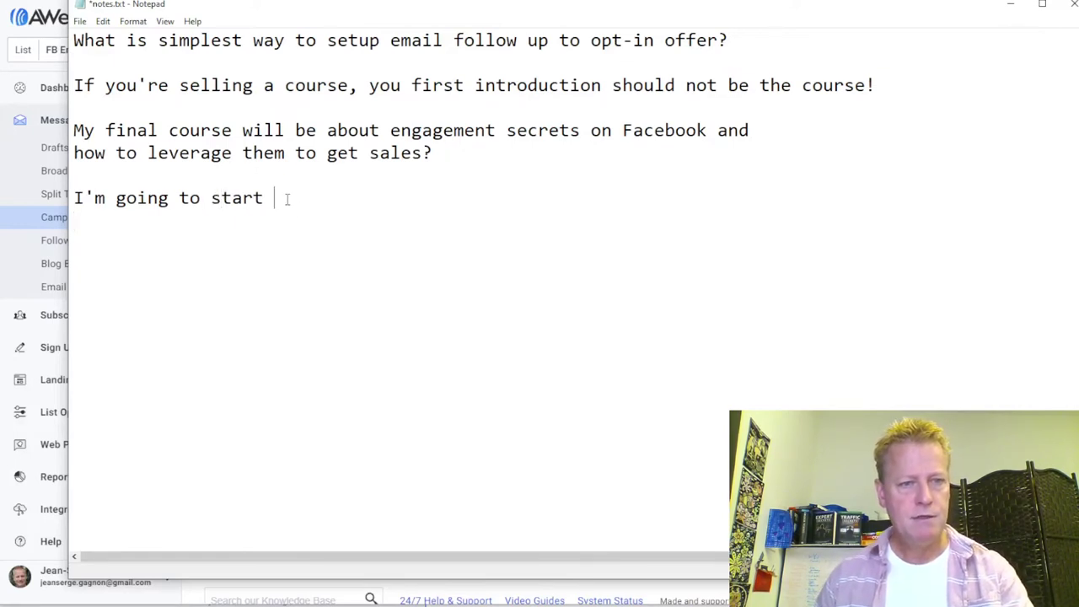
pyautogui.write('with a free eBook on the top 10 ')
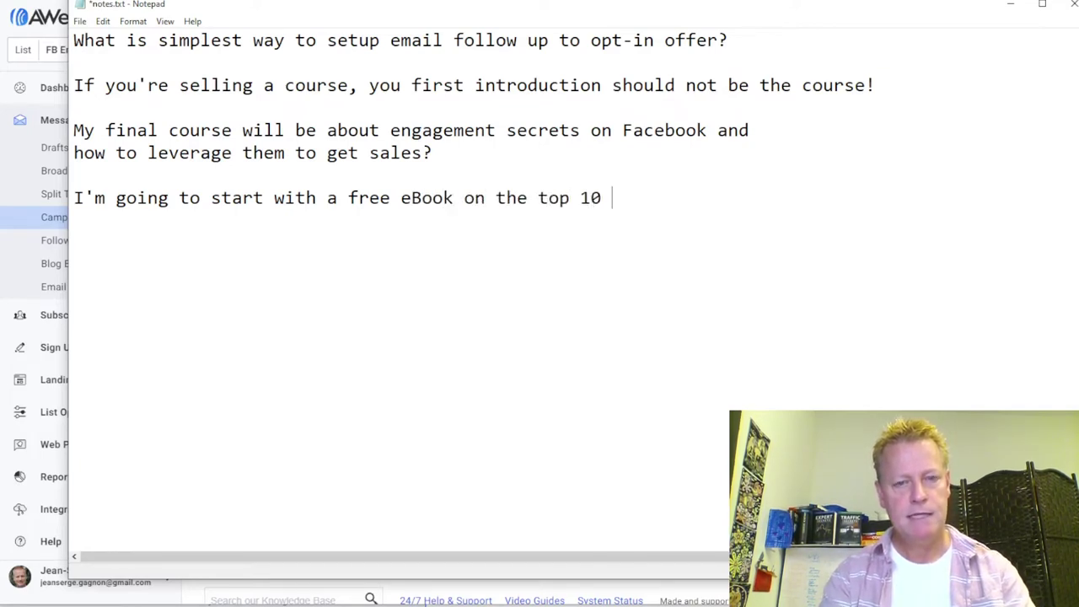
pyautogui.write('Facebook Engagement Scaling secrets')
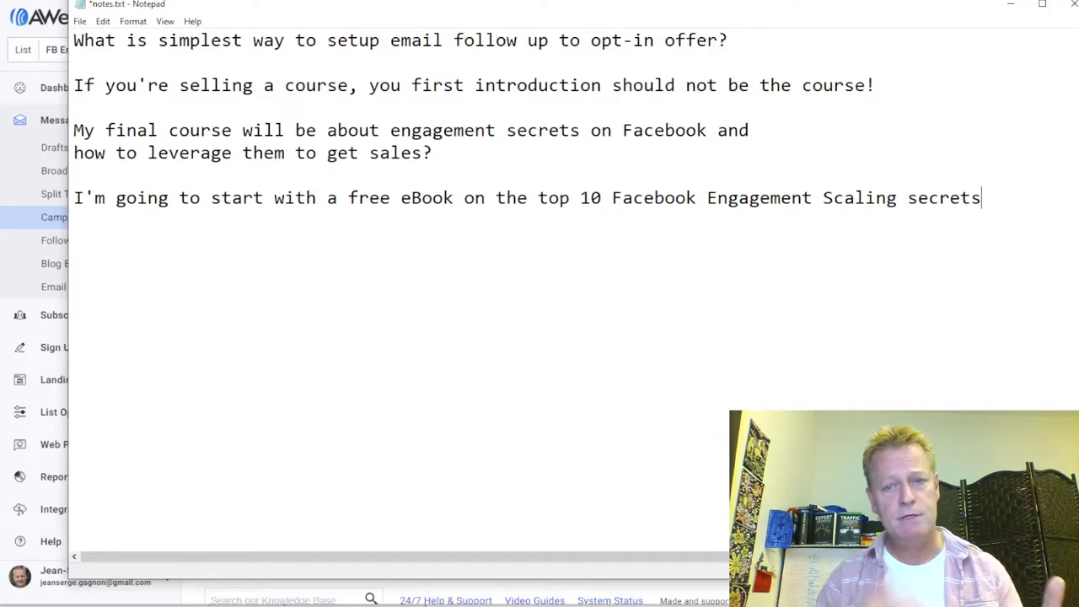
pyautogui.press('Return')
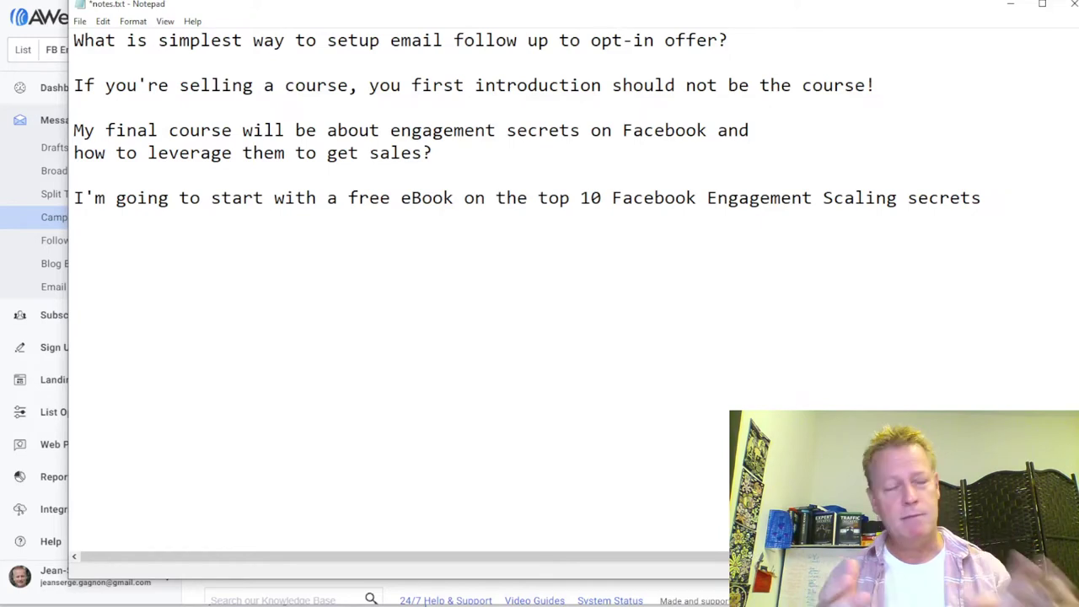
pyautogui.press('Return')
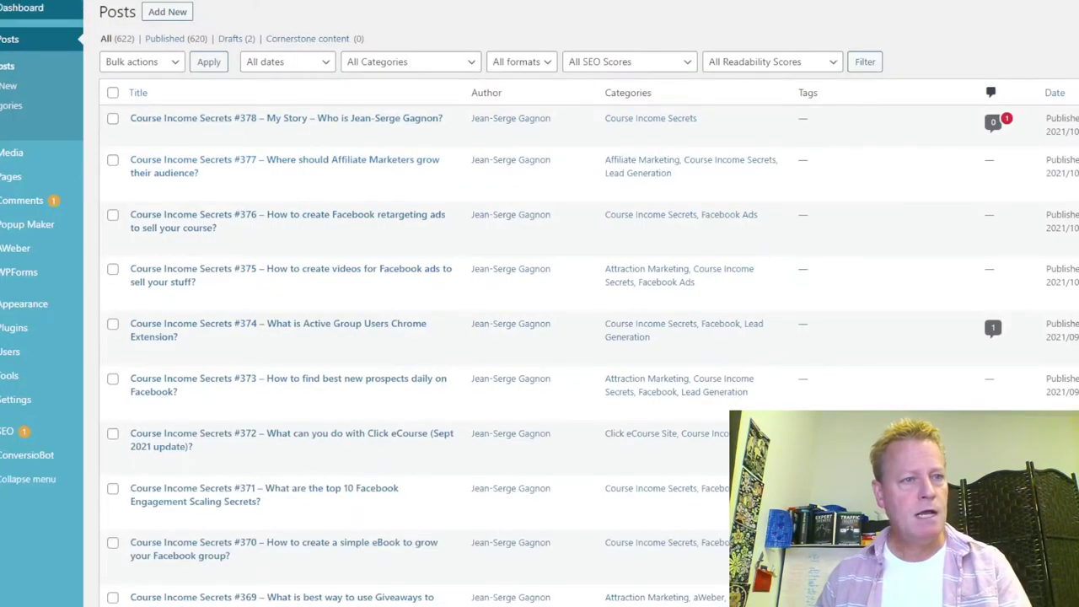
pyautogui.rightClick(38, 5)
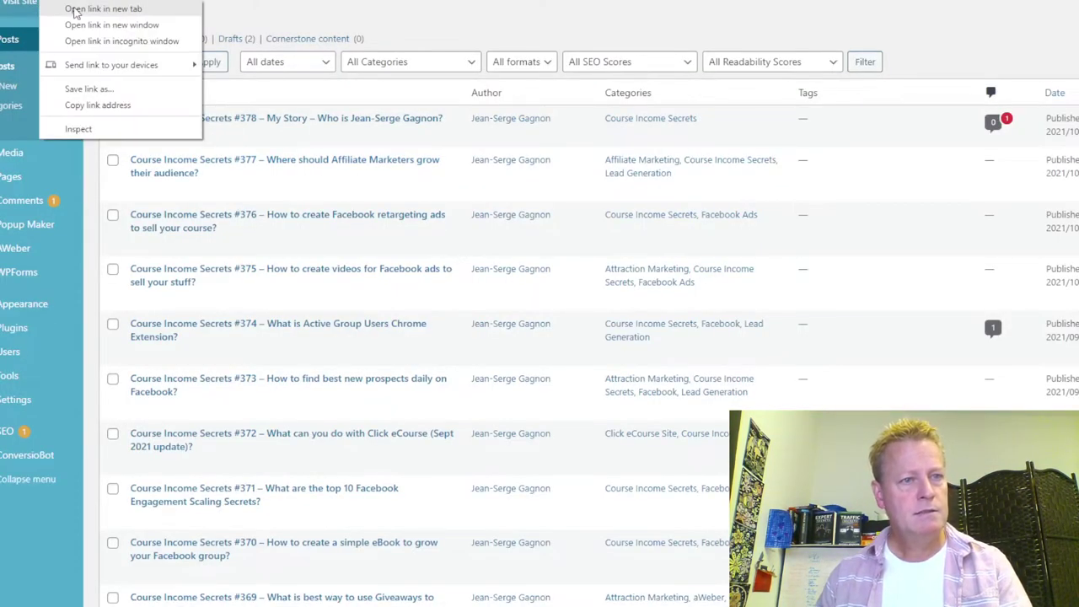
pyautogui.click(74, 10)
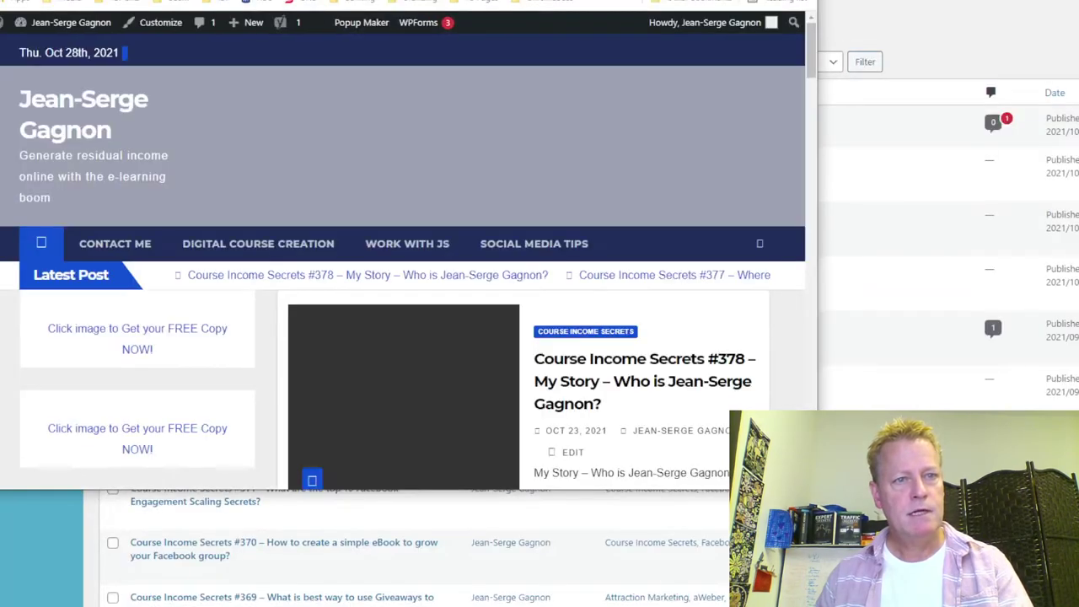
pyautogui.hotkey('alt', 'Tab')
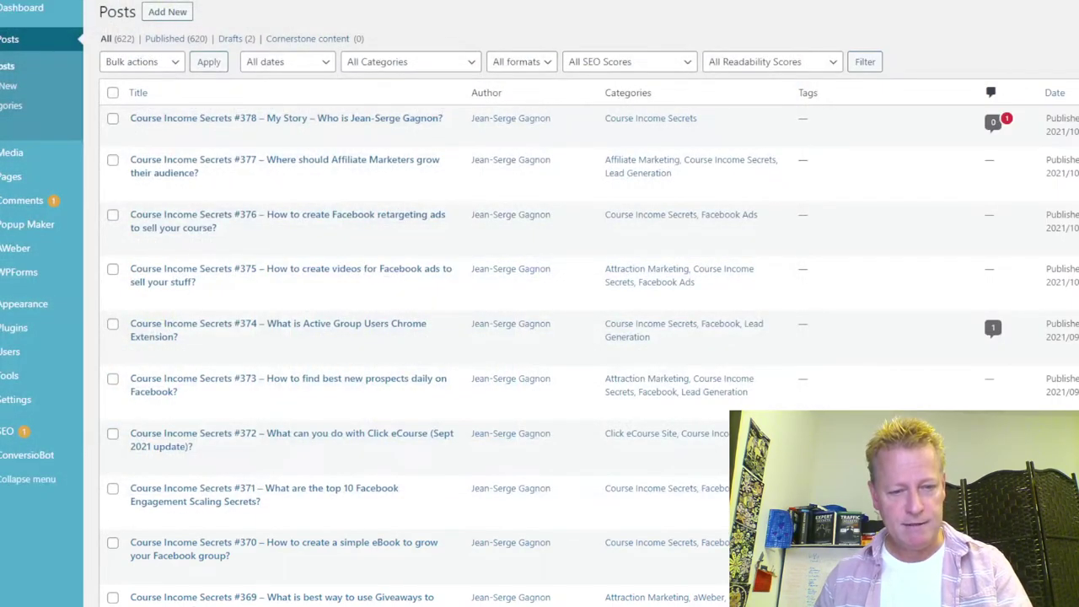
# Load the blog's homepage in a new tab of the AWeber browser window and open post #370 about creating a simple eBook
pyautogui.click(567, 527)
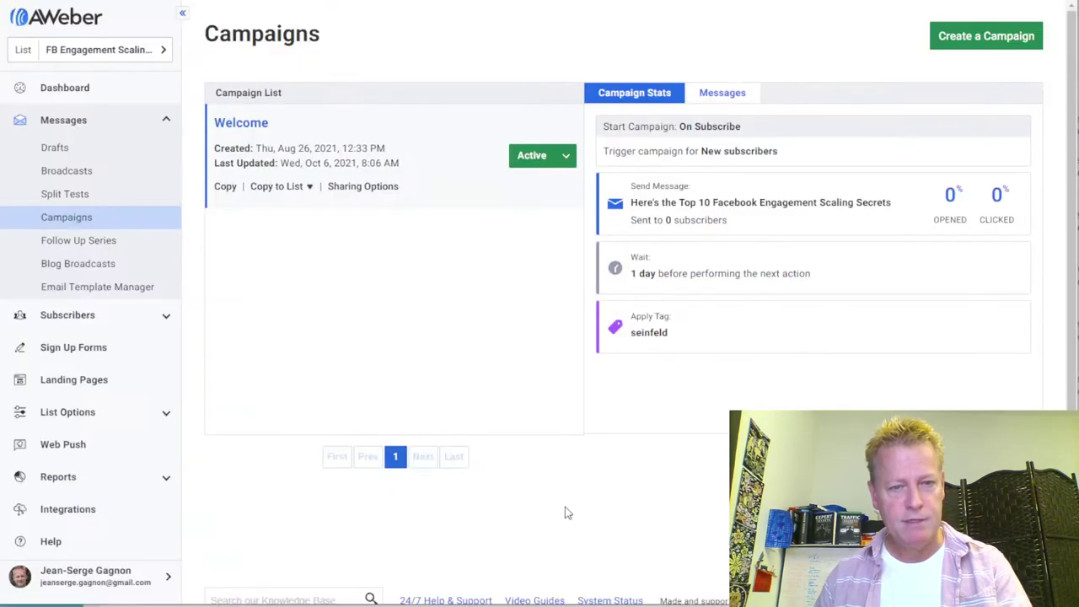
pyautogui.hotkey('ctrl', 't')
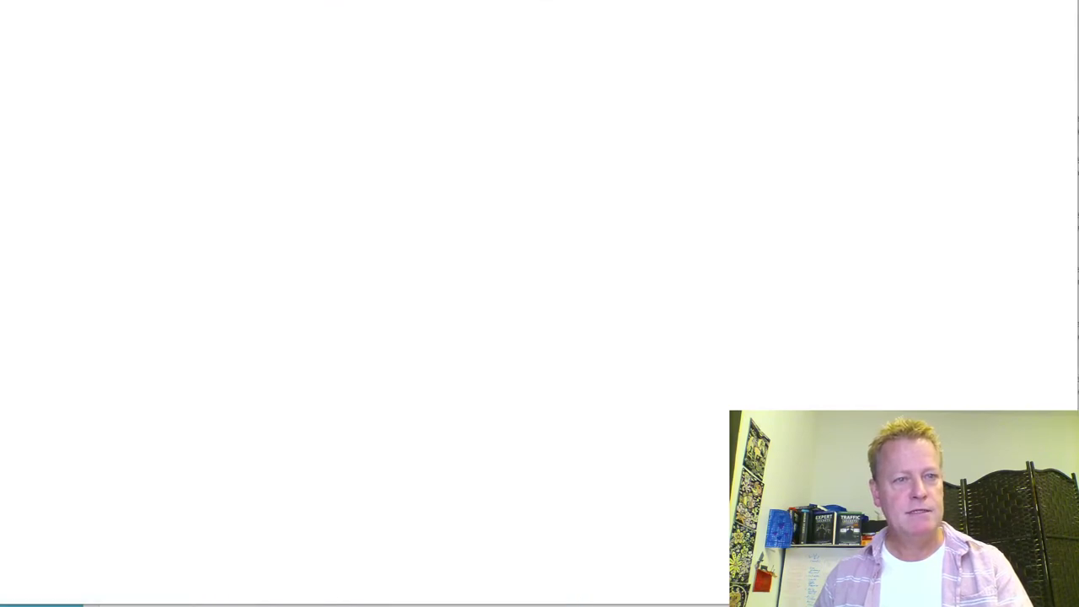
pyautogui.write('jeans')
pyautogui.press('Return')
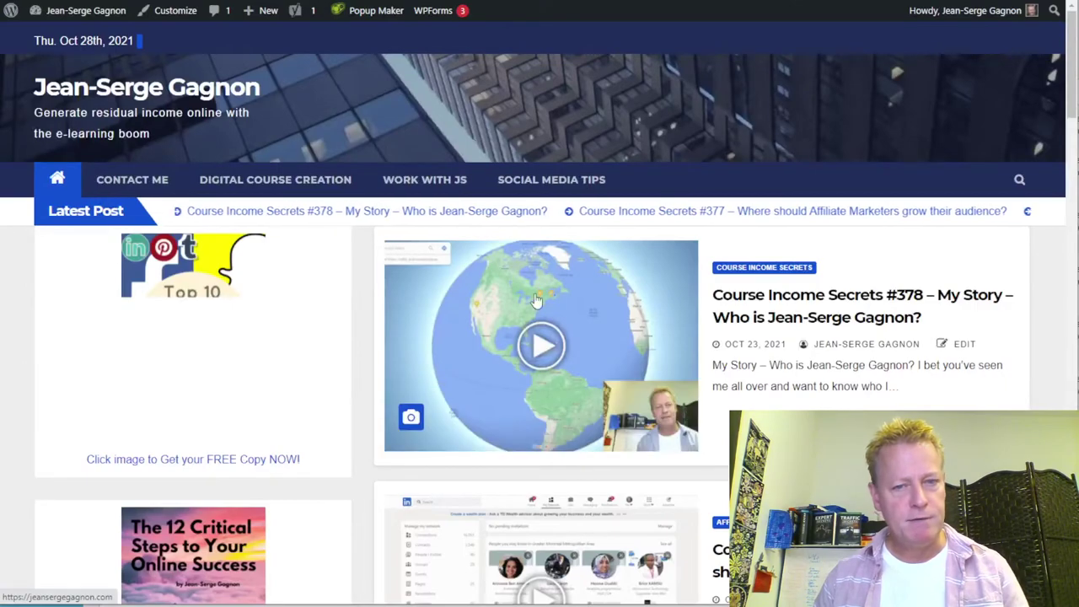
pyautogui.scroll(-9, 783, 326)
pyautogui.scroll(-20, 783, 326)
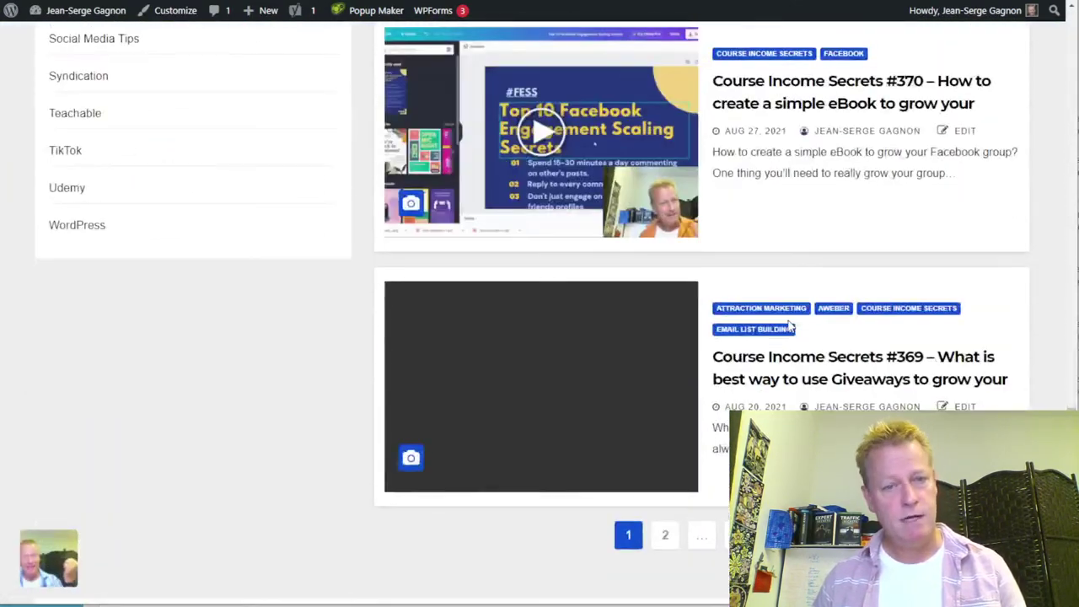
pyautogui.scroll(3, 902, 395)
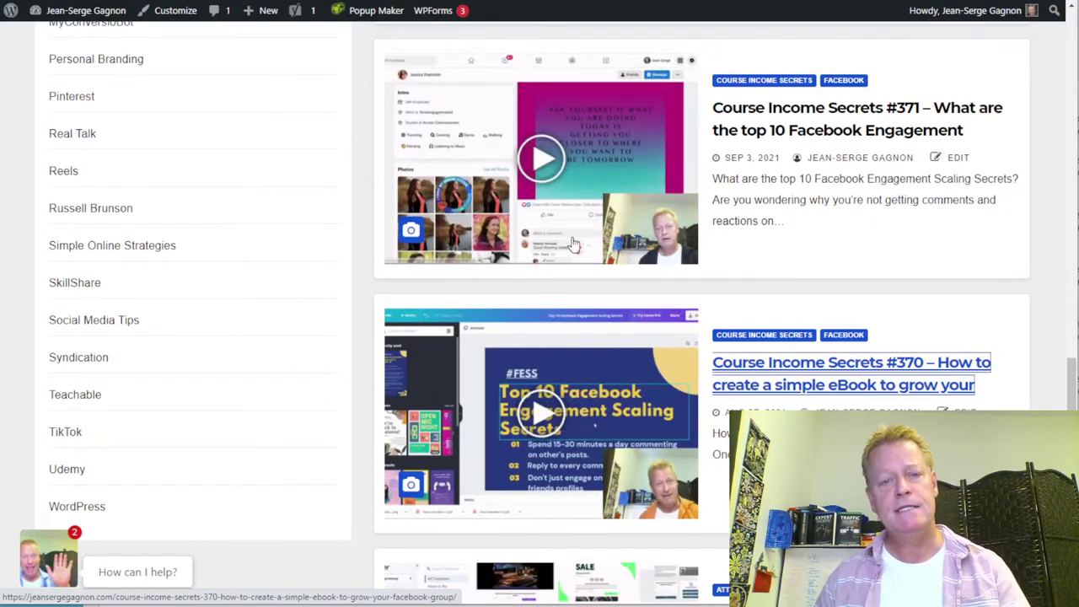
pyautogui.click(843, 373)
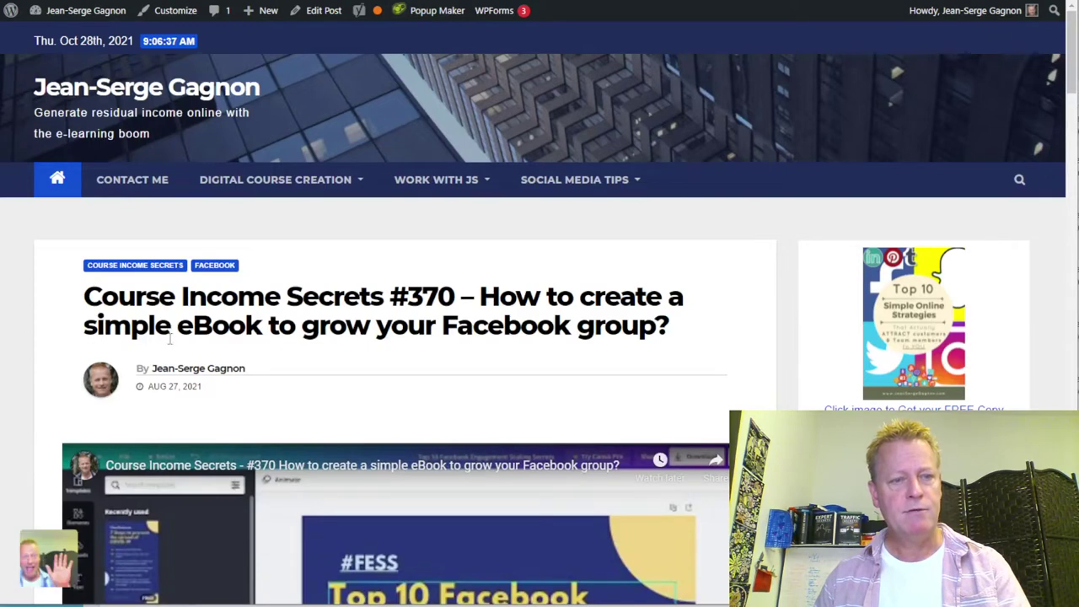
# Copy the full title of blog post #370 and paste it into the Notepad notes below the free eBook line
pyautogui.scroll(-4, 524, 356)
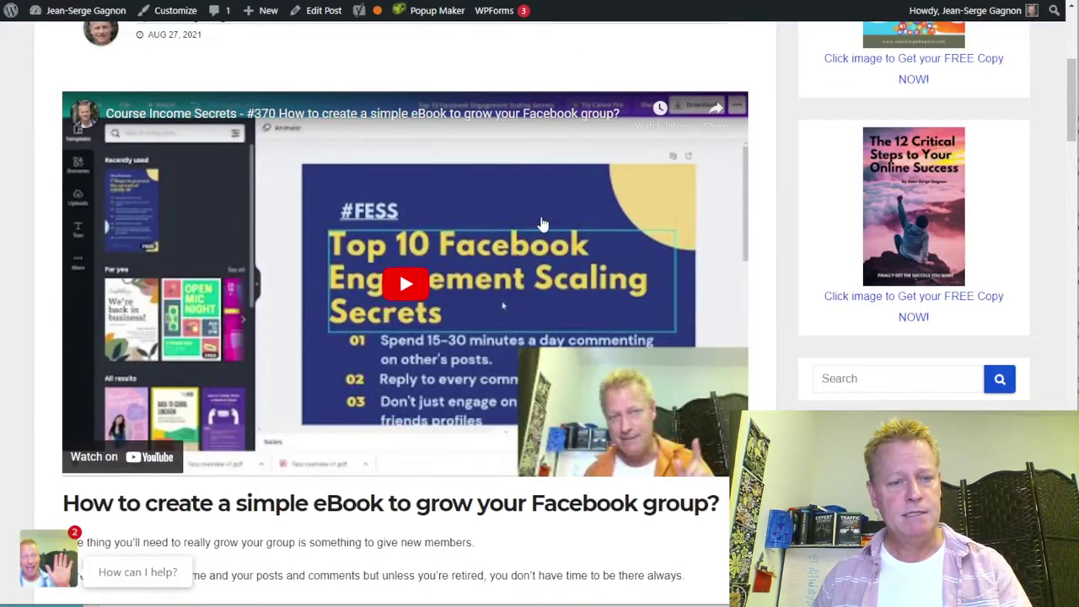
pyautogui.scroll(3, 438, 297)
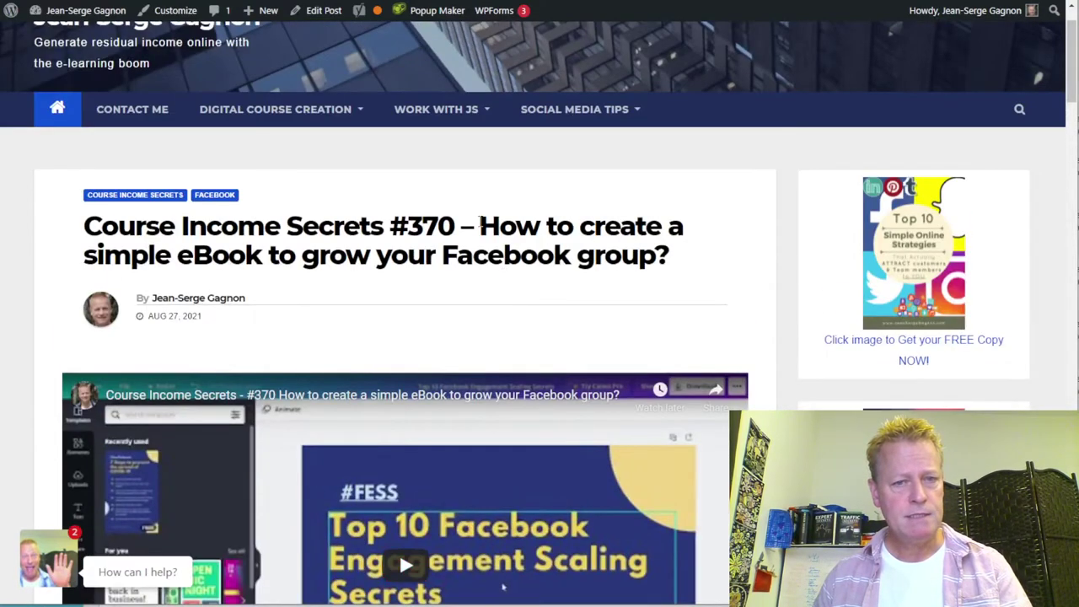
pyautogui.moveTo(84, 227); pyautogui.dragTo(677, 262)
pyautogui.hotkey('ctrl', 'c')
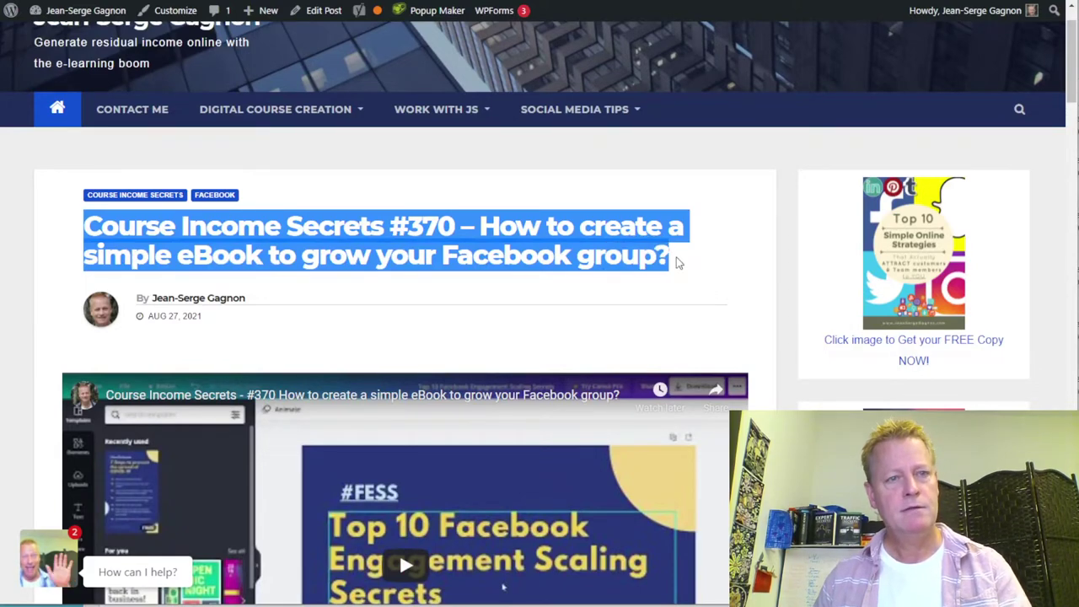
pyautogui.hotkey('alt', 'Tab')
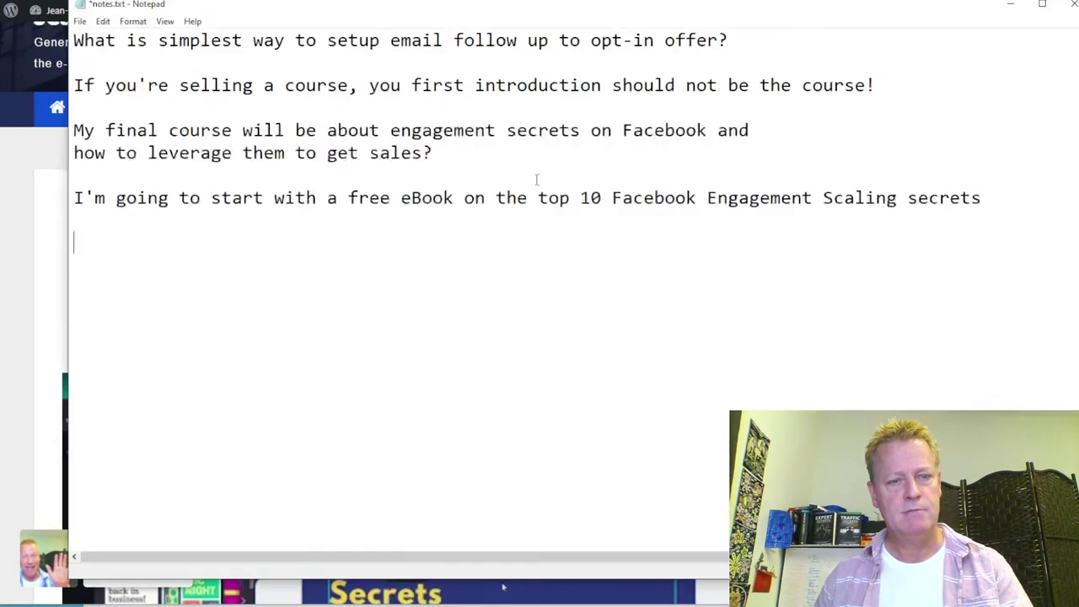
pyautogui.hotkey('ctrl', 'v')
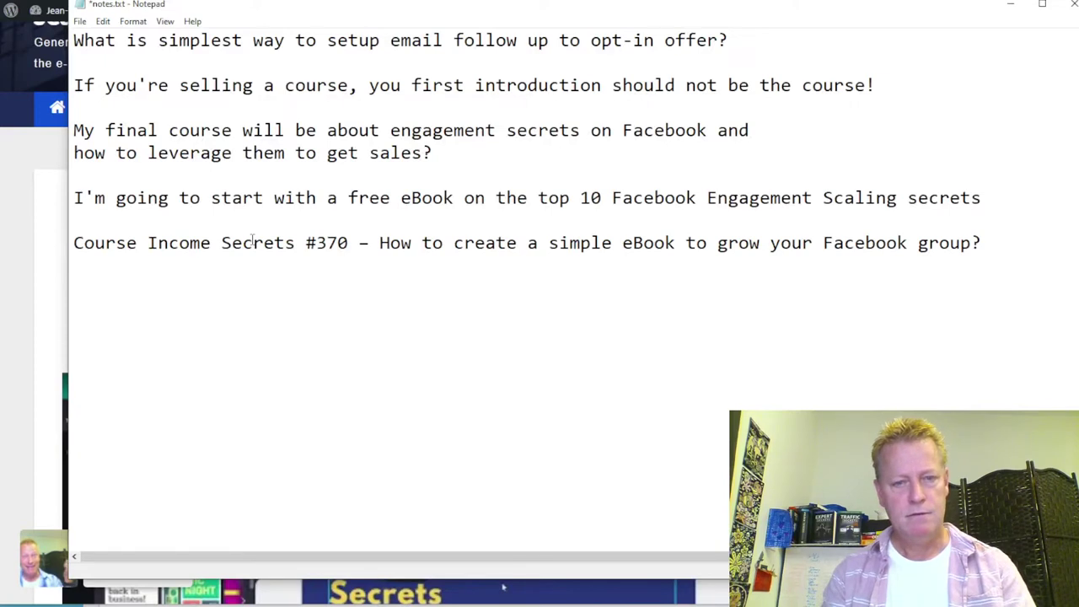
# Insert the line "The episode where I created the eBook using Canva is:" directly above the pasted post #370 title in the notes
pyautogui.press('Return')
pyautogui.press('Up')
pyautogui.write('T')
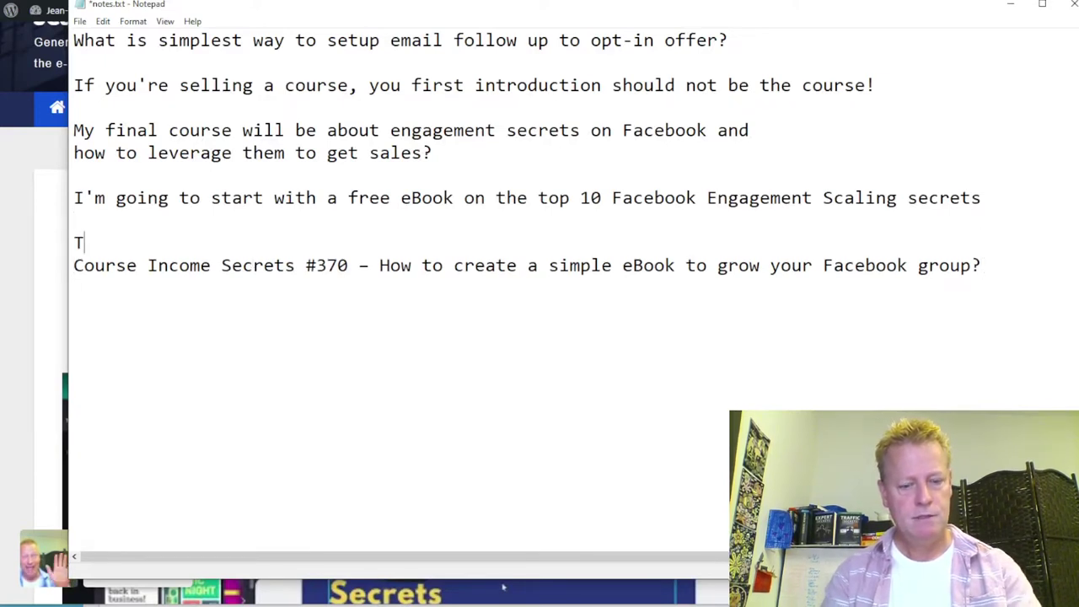
pyautogui.write('he episode ')
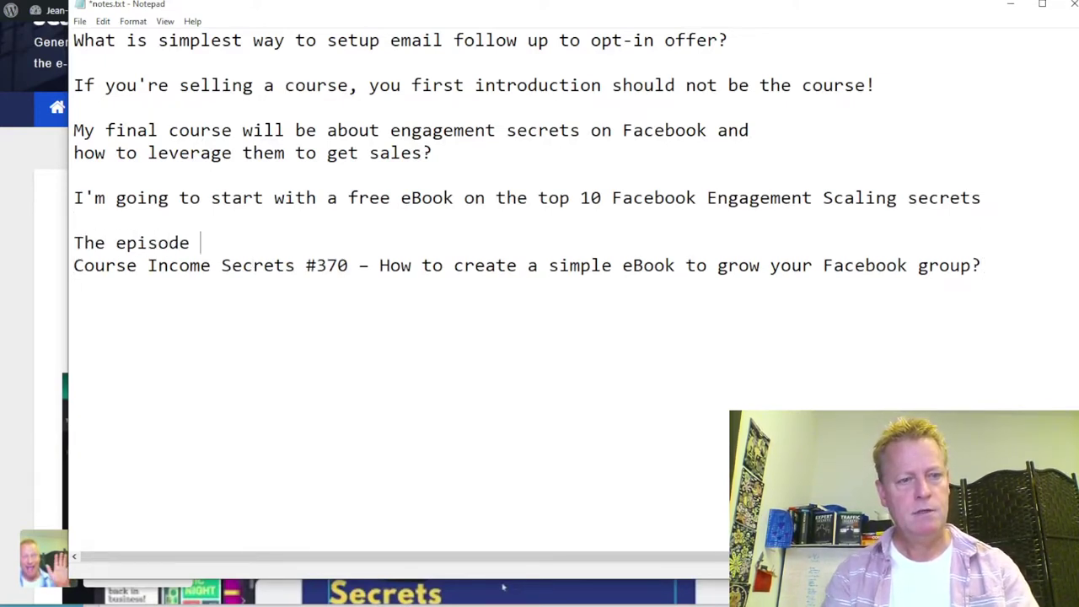
pyautogui.write('where I cre')
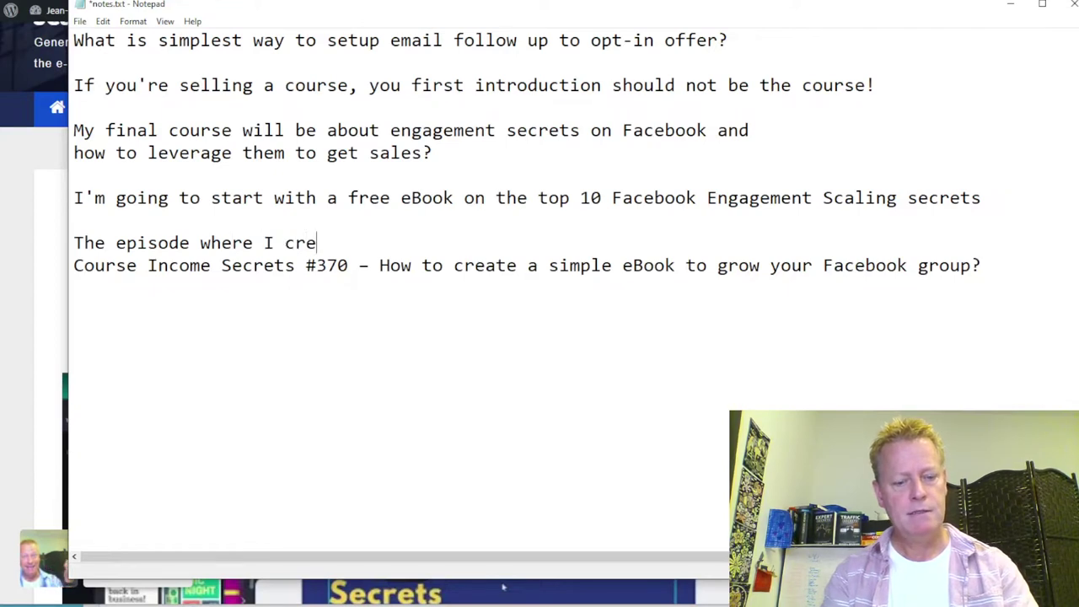
pyautogui.write('ated the e')
pyautogui.write('Book is')
pyautogui.press('BackSpace')
pyautogui.press('BackSpace')
pyautogui.write('using Canva is')
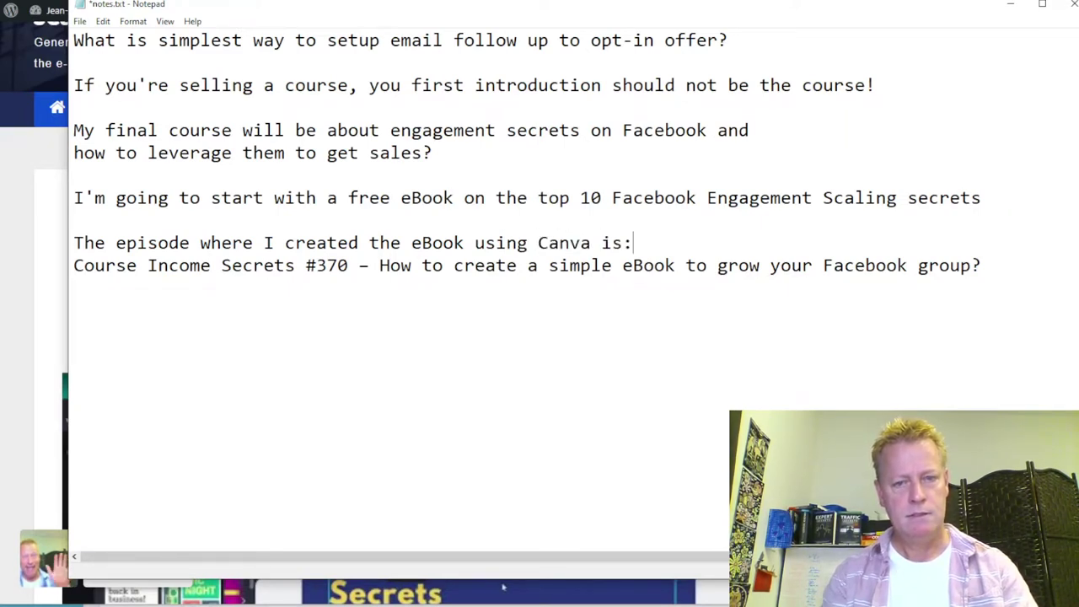
# Add the line "which is cis370.jsgagnon.com" below the post #370 title in the notes
pyautogui.press('Down')
pyautogui.press('Down')
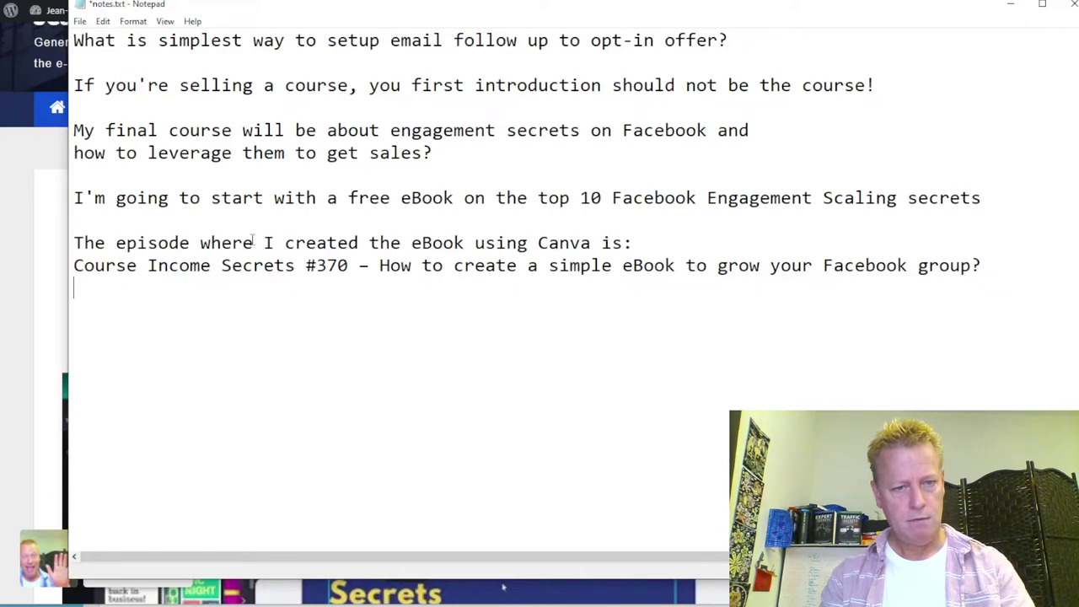
pyautogui.write('which is cis3')
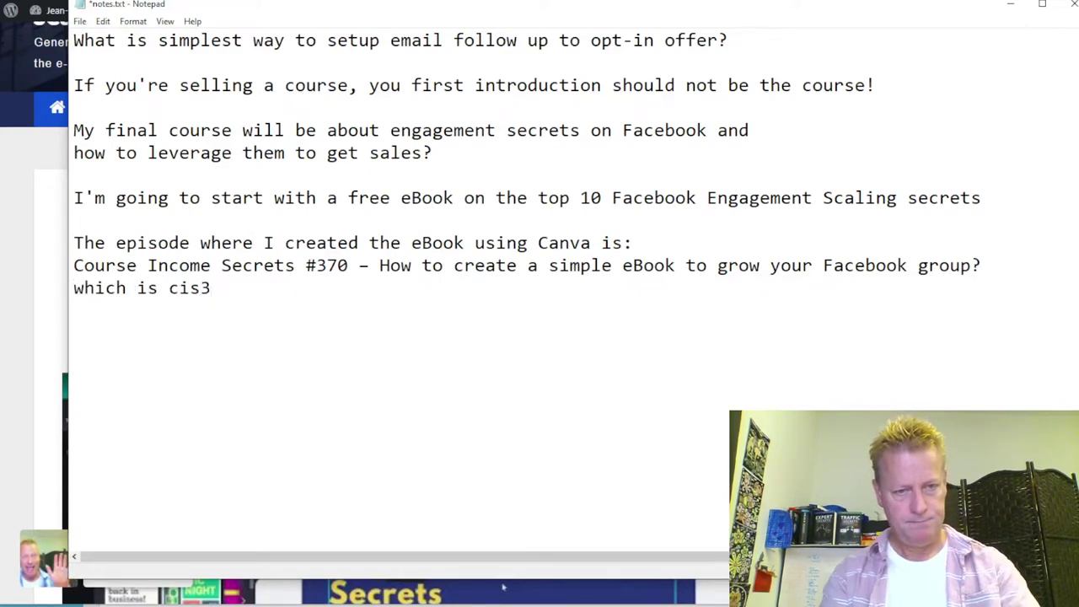
pyautogui.write('70.js')
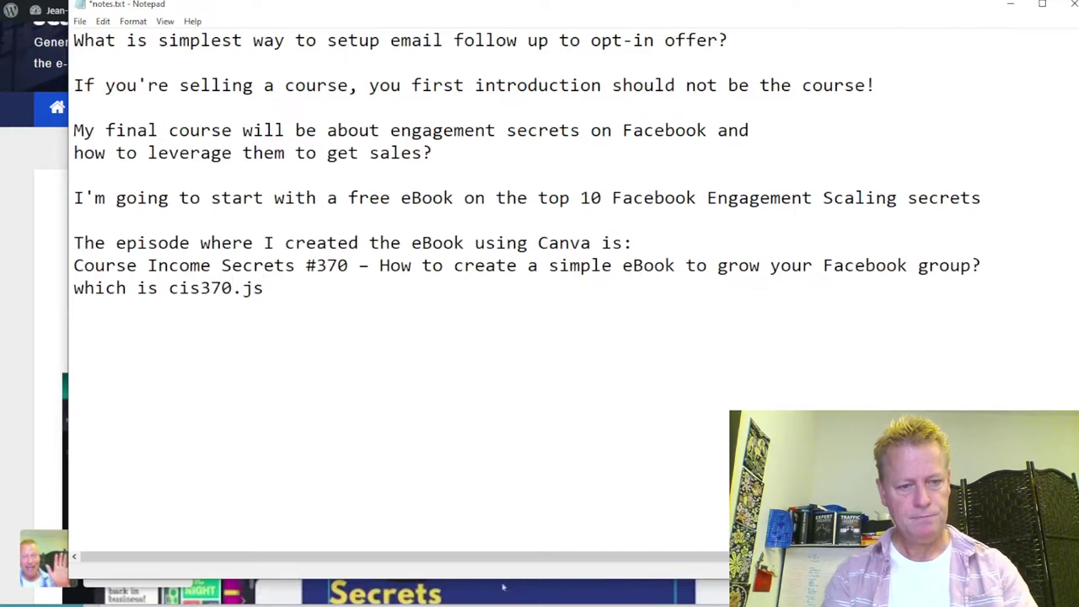
pyautogui.write('gagnon.com')
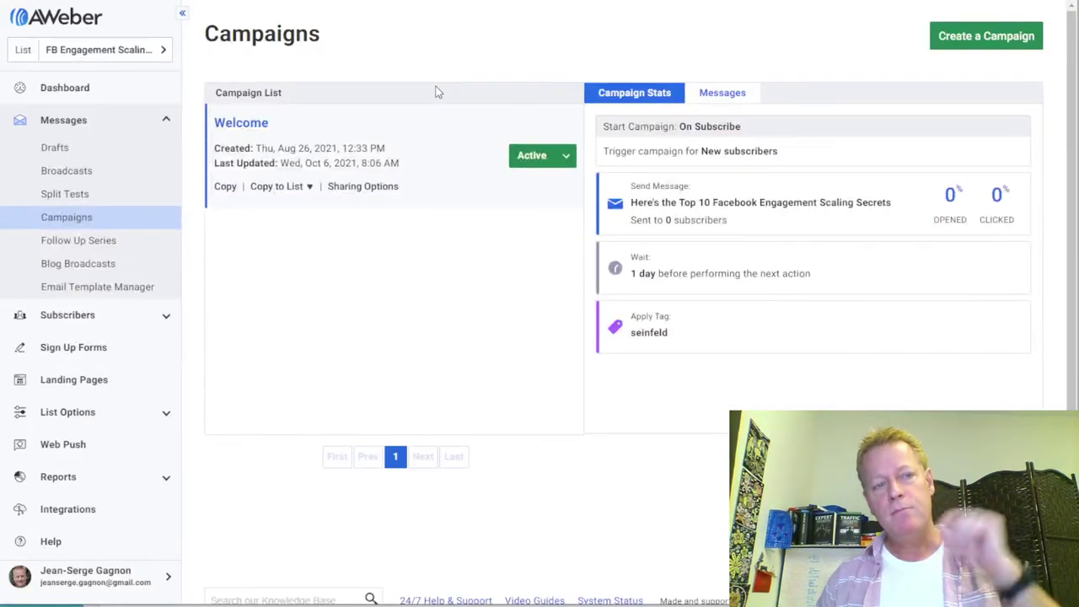
# Switch to AWeber, change the active list to "12 Steps to Your Online Success" and display its Welcome campaign's stats
pyautogui.click(131, 59)
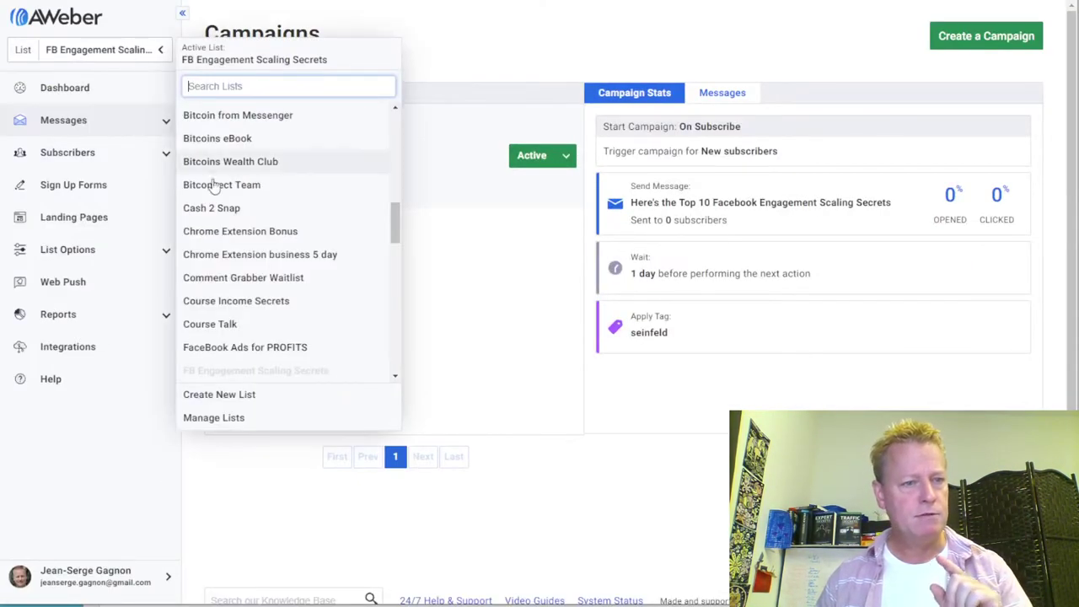
pyautogui.scroll(5, 260, 270)
pyautogui.scroll(3, 253, 271)
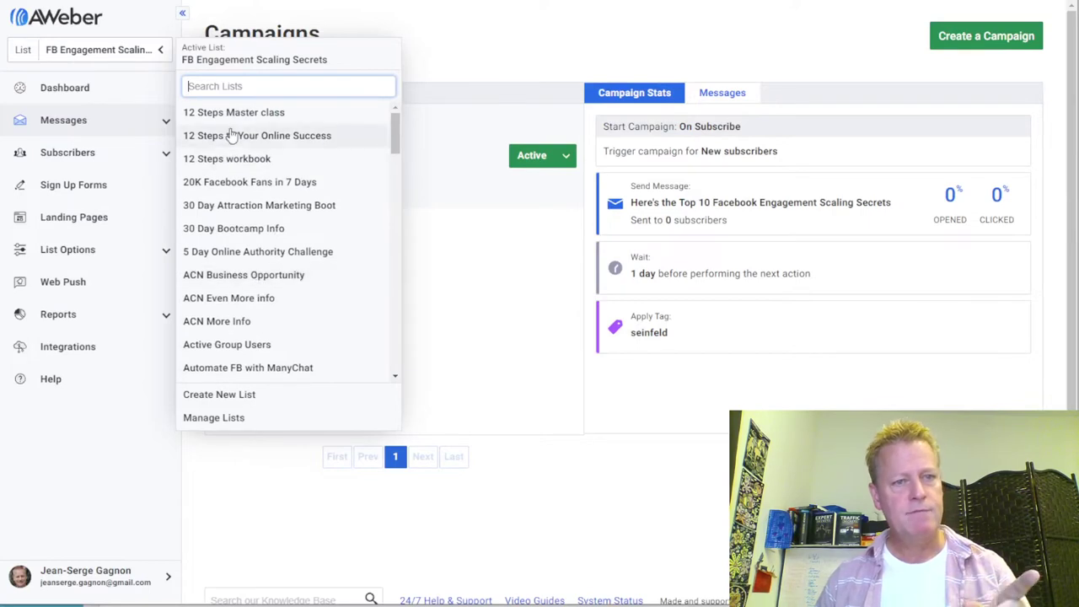
pyautogui.click(263, 137)
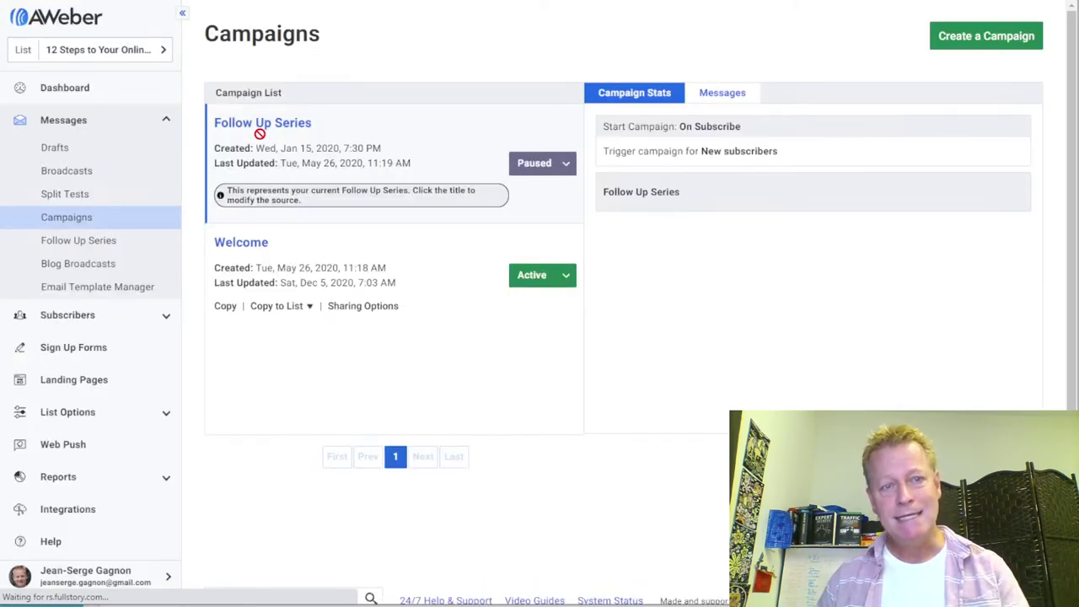
pyautogui.click(472, 276)
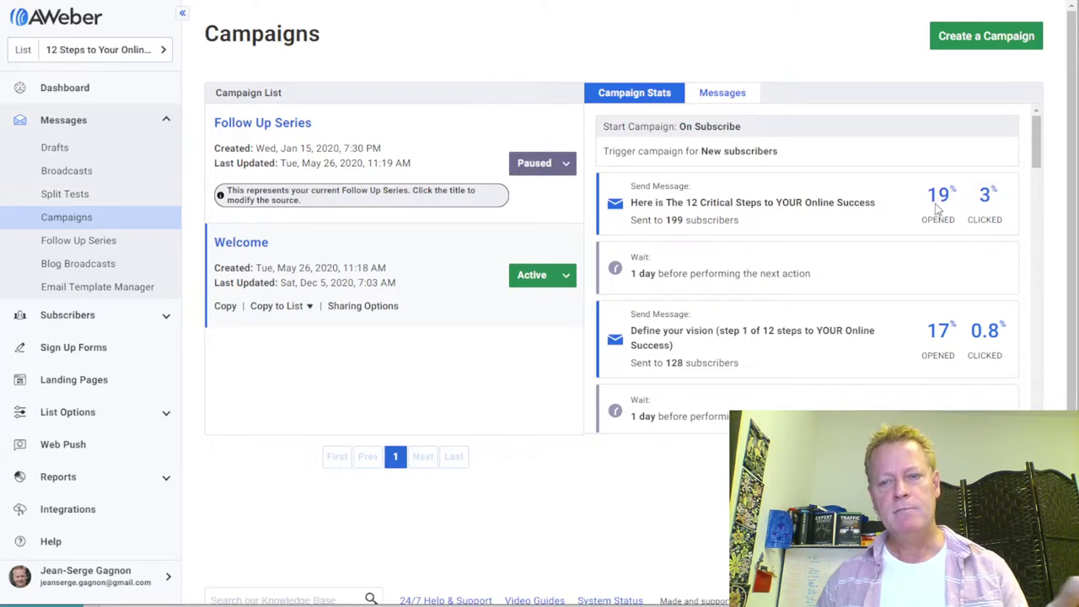
# Examine the Welcome campaign's sequence of step-by-step messages, one-day waits, and open and click rates
pyautogui.scroll(-3, 942, 338)
pyautogui.scroll(-10, 942, 338)
pyautogui.scroll(6, 942, 339)
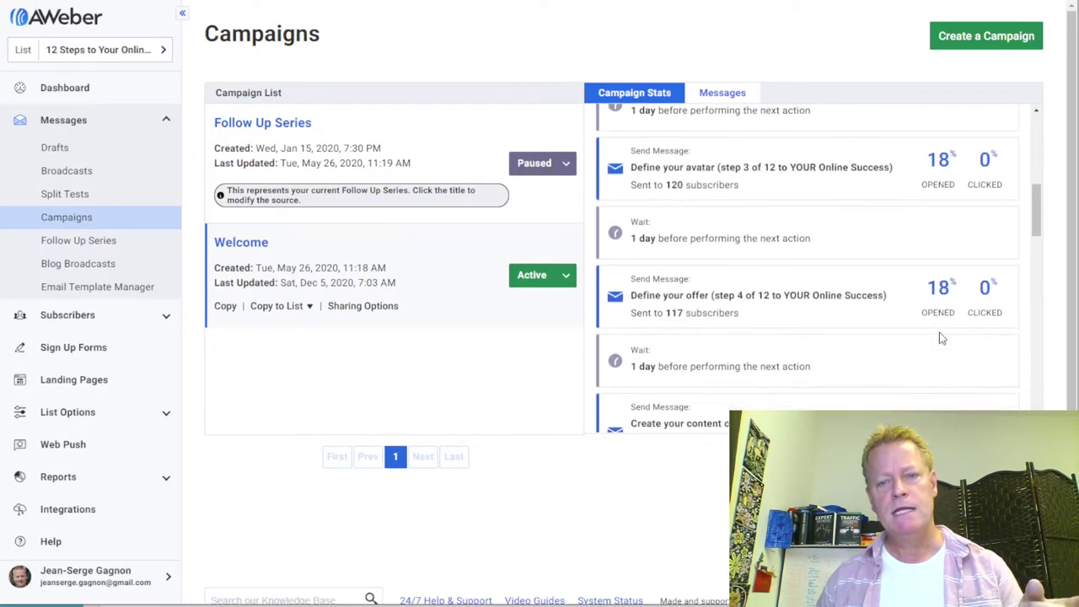
pyautogui.scroll(7, 942, 338)
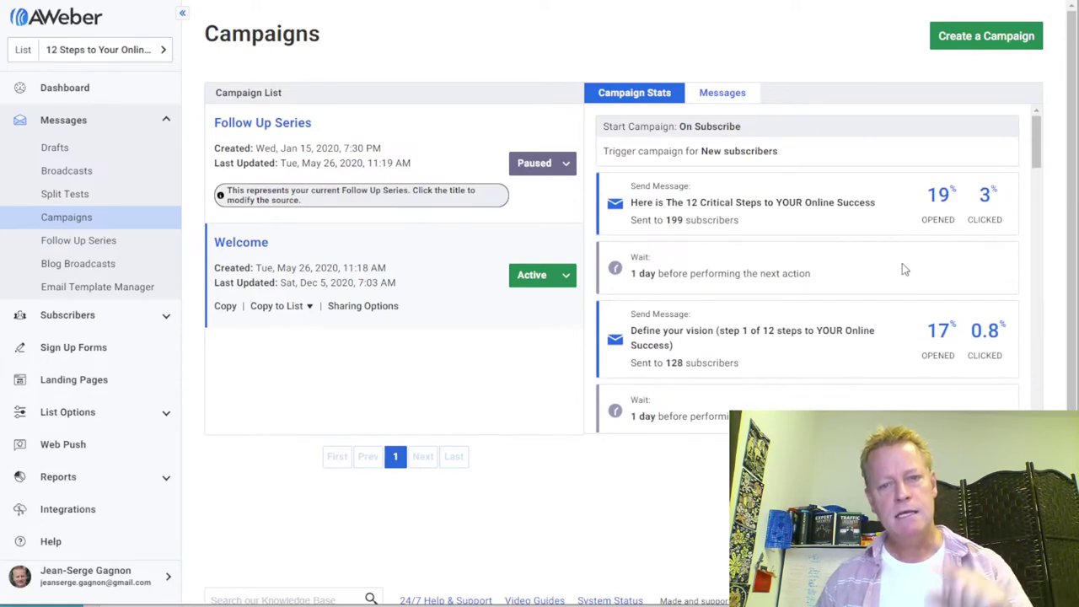
pyautogui.scroll(-12, 904, 263)
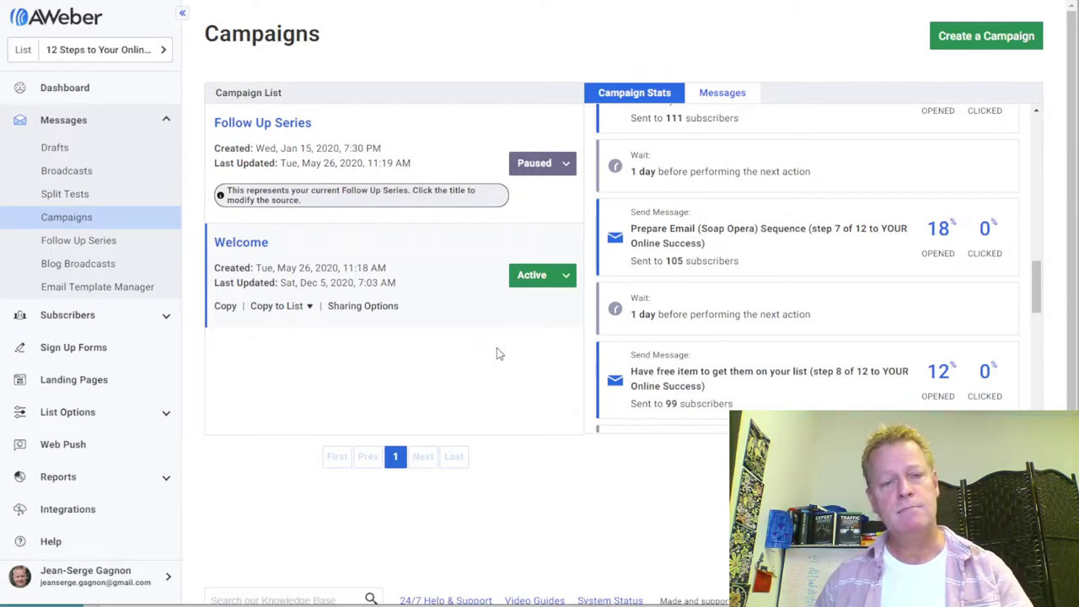
pyautogui.scroll(10, 759, 261)
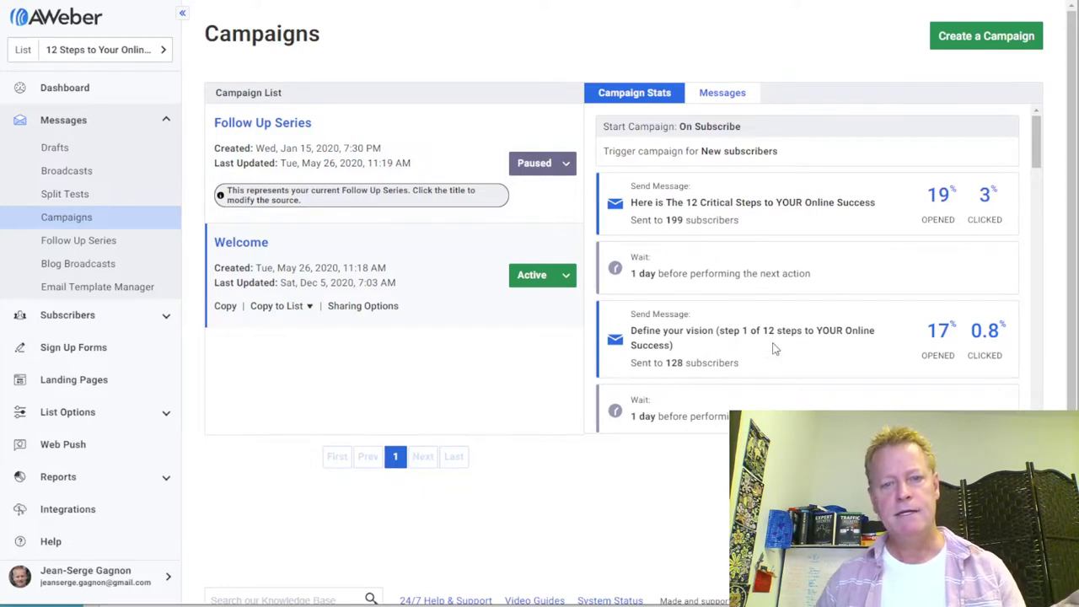
pyautogui.scroll(-3, 774, 347)
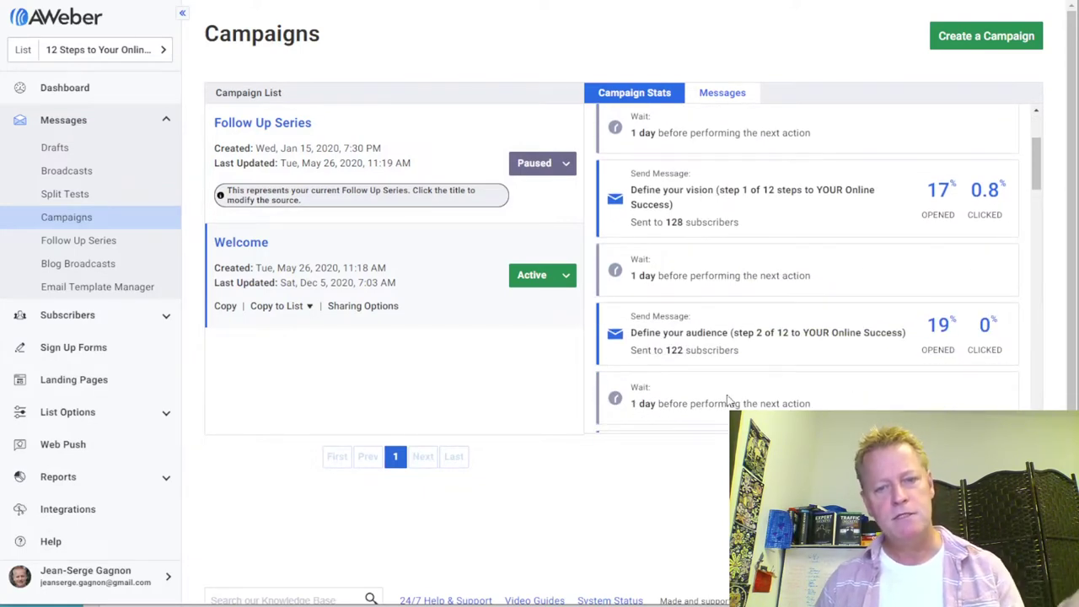
pyautogui.scroll(-3, 694, 245)
pyautogui.scroll(-4, 683, 236)
pyautogui.scroll(3, 676, 143)
pyautogui.scroll(-3, 705, 364)
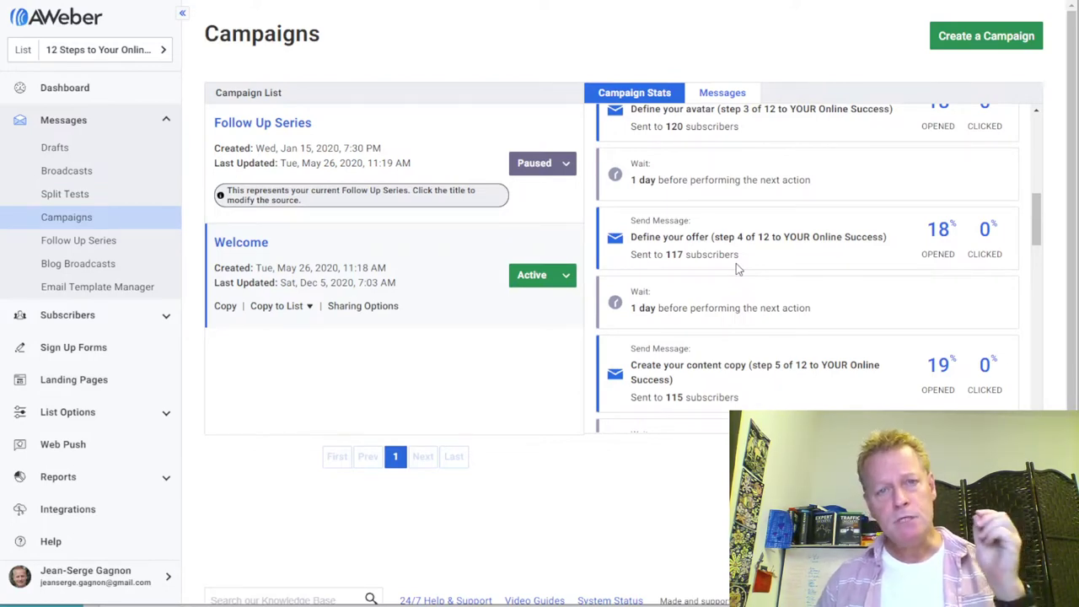
pyautogui.scroll(5, 736, 264)
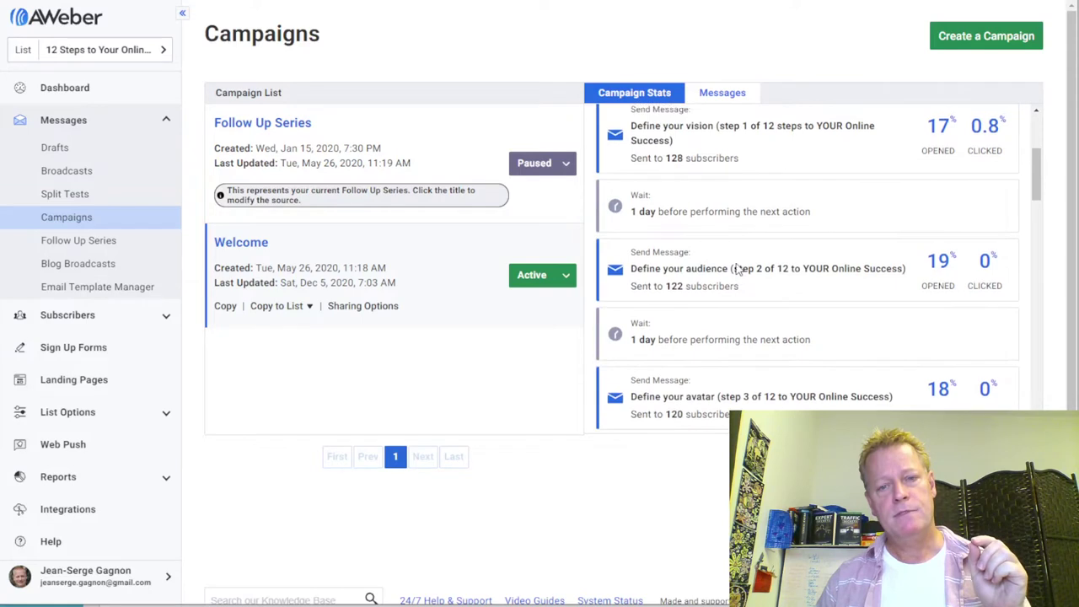
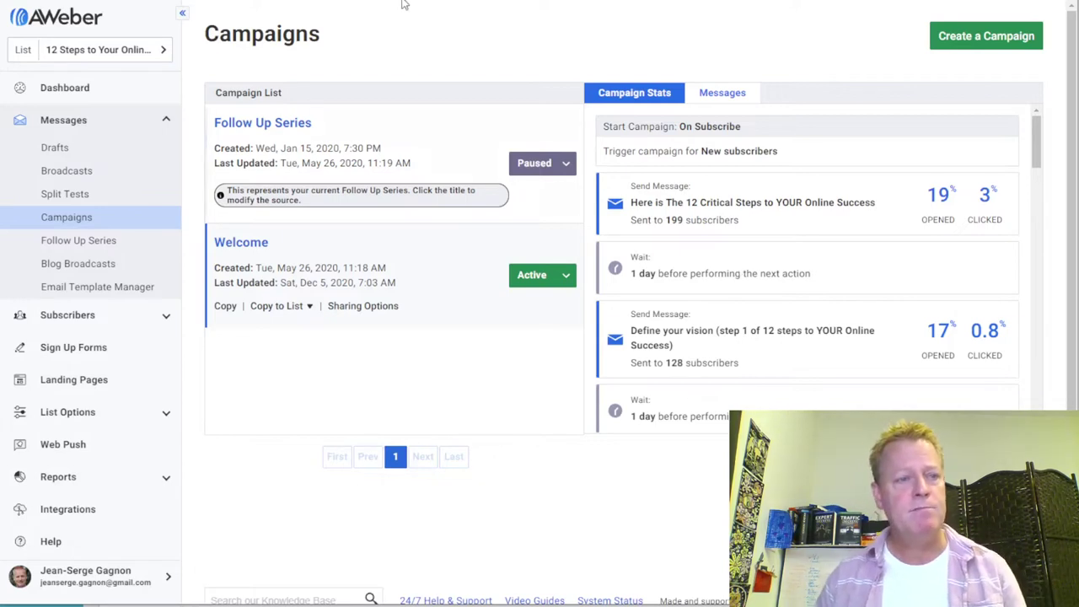
# Search the lists for "engage" and make "FB Engagement Scaling Secrets" the active list
pyautogui.click(122, 50)
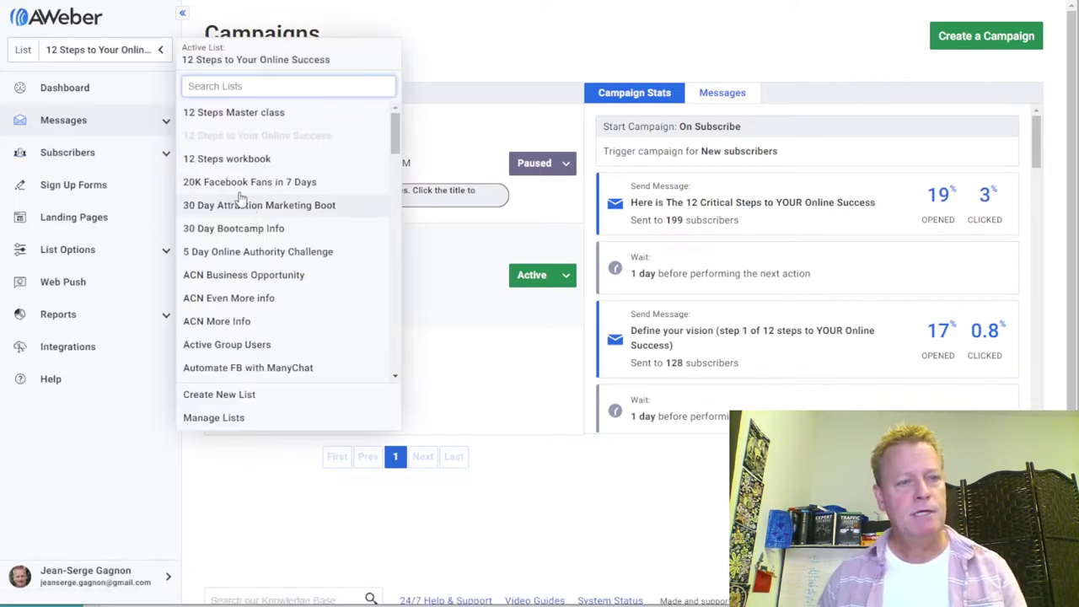
pyautogui.scroll(-5, 273, 366)
pyautogui.scroll(-10, 274, 323)
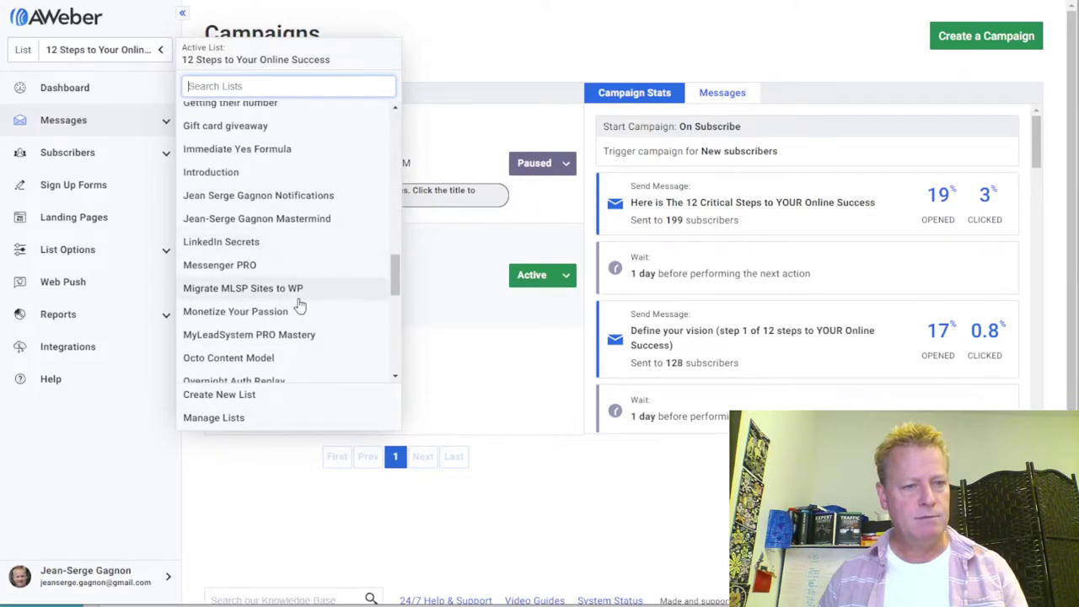
pyautogui.scroll(-3, 290, 294)
pyautogui.scroll(5, 269, 287)
pyautogui.scroll(1, 272, 285)
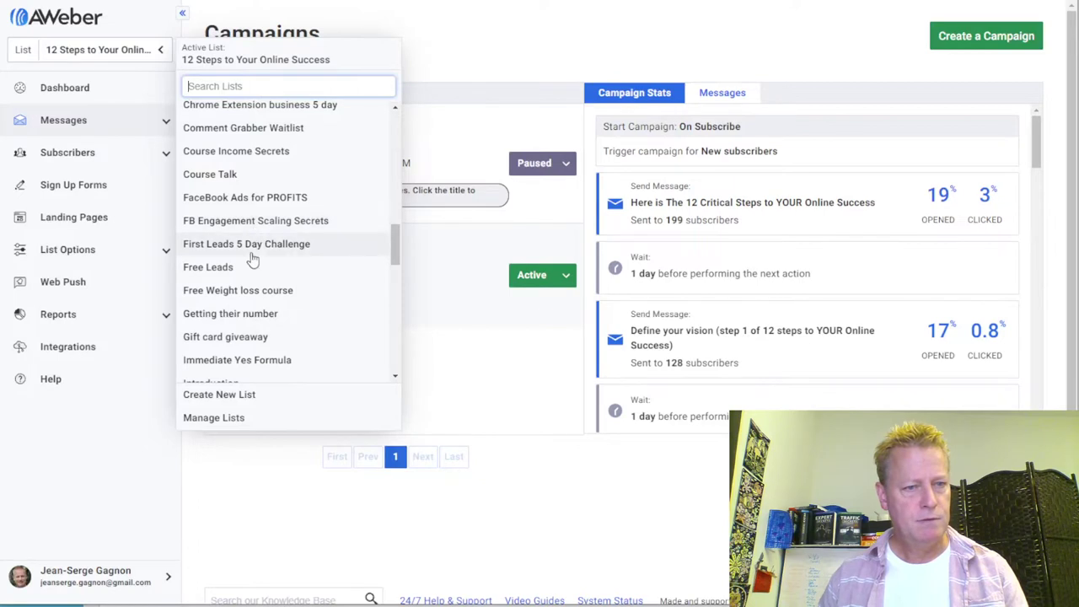
pyautogui.scroll(2, 263, 295)
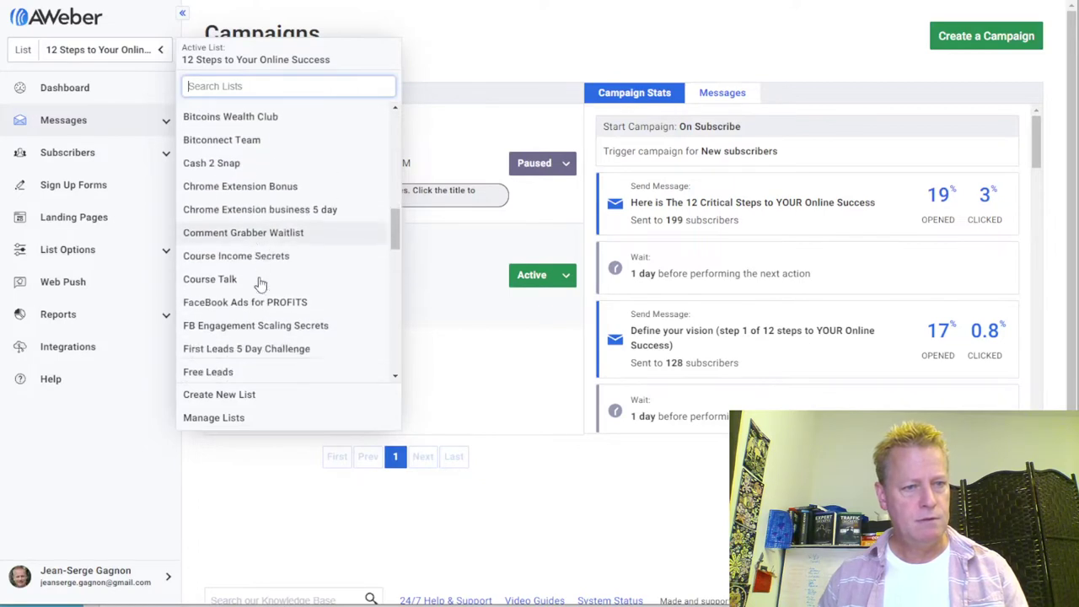
pyautogui.scroll(-2, 260, 285)
pyautogui.write('engage')
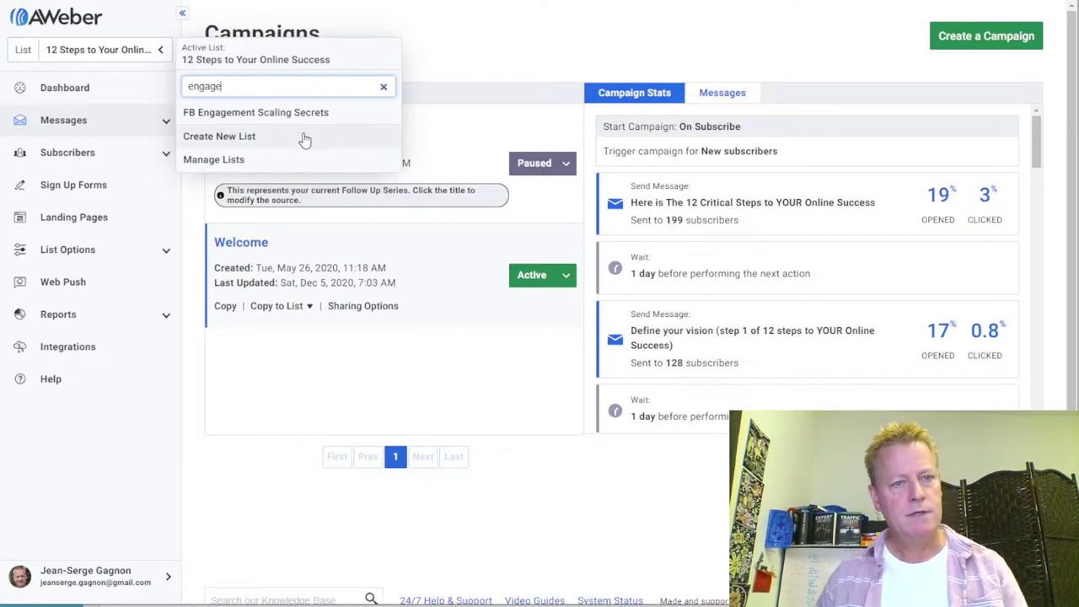
pyautogui.click(265, 116)
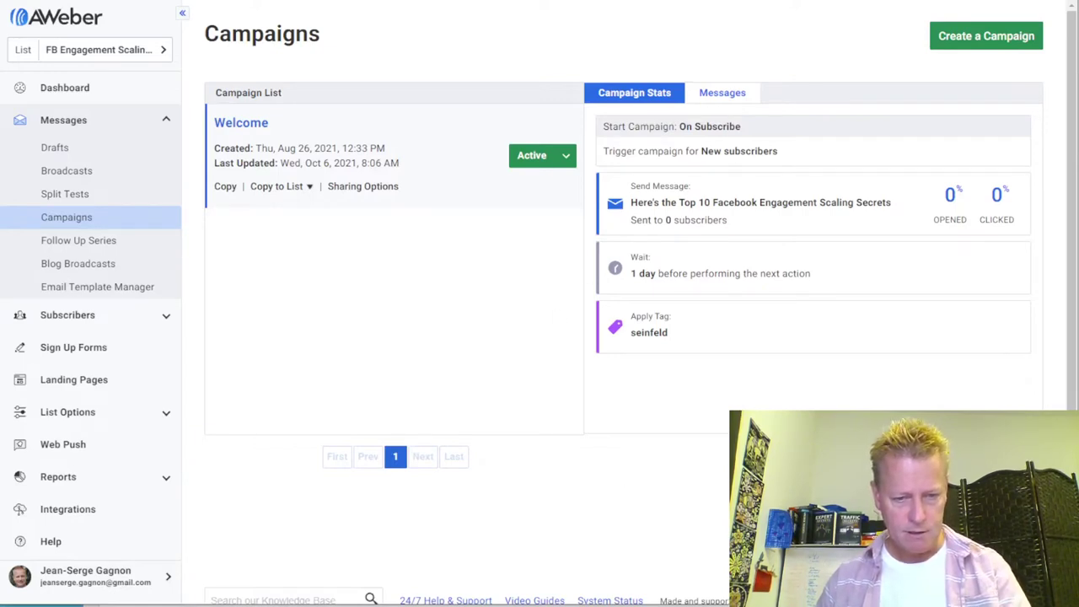
# Switch to the "FaceBook Engagement Scalling Secrets" folder in File Explorer and open "Top 10 Facebook Engagement Scaling Secrets-v1.pdf"
pyautogui.moveTo(385, 601)
pyautogui.click(511, 527)
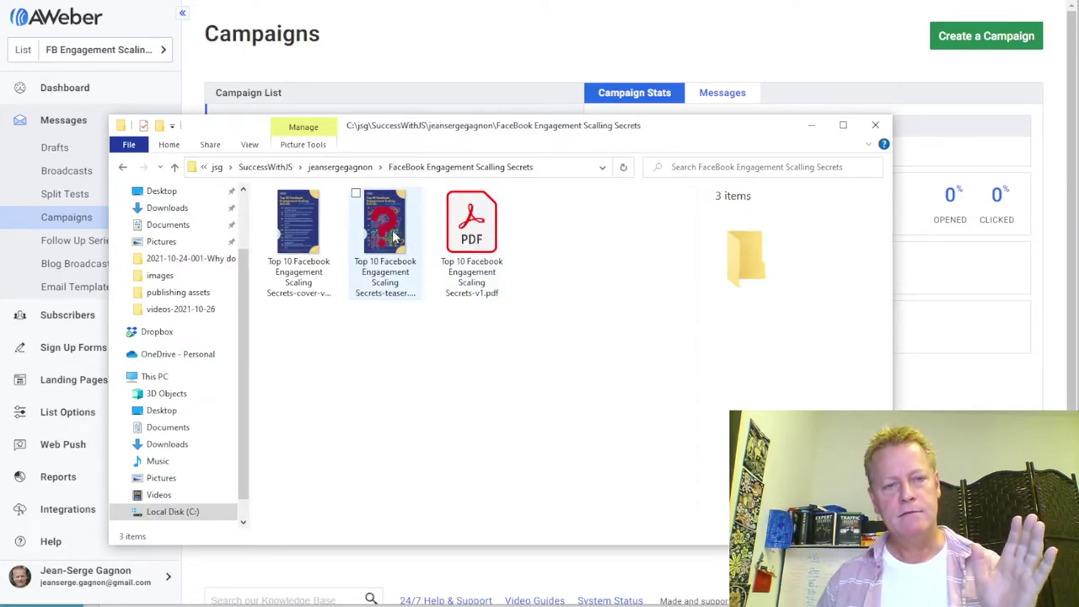
pyautogui.click(501, 229)
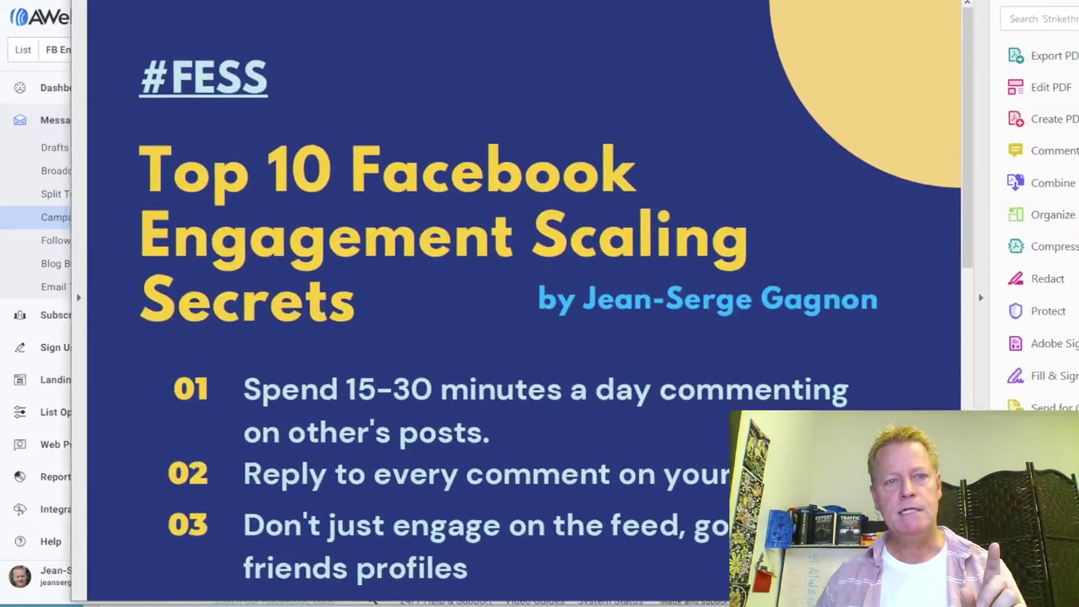
# Read through the eBook's numbered engagement tips and the full-report link at its end, with the whole page in view
pyautogui.scroll(-3, 413, 390)
pyautogui.scroll(-8, 422, 380)
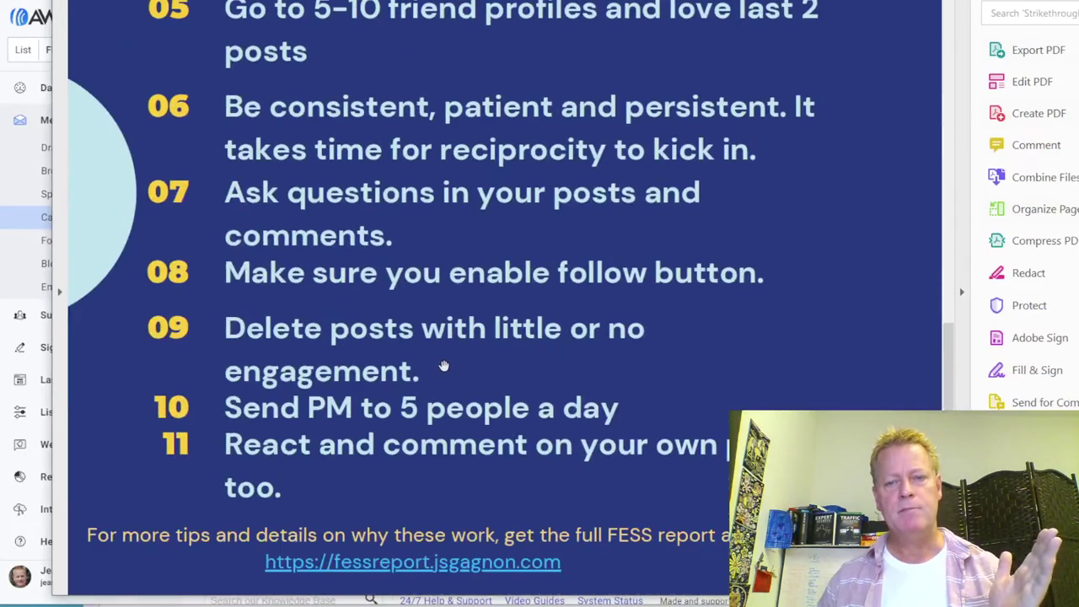
pyautogui.hotkey('ctrl', '-')
pyautogui.hotkey('ctrl', '-')
pyautogui.hotkey('ctrl', '-')
pyautogui.hotkey('ctrl', '-')
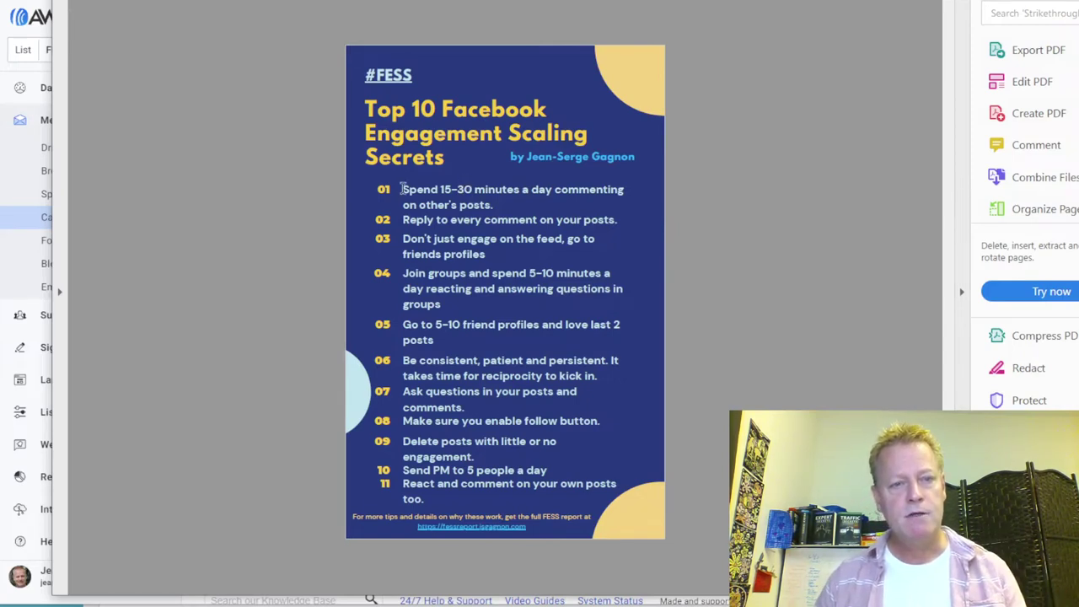
pyautogui.moveTo(403, 189); pyautogui.dragTo(536, 221)
pyautogui.click(441, 226)
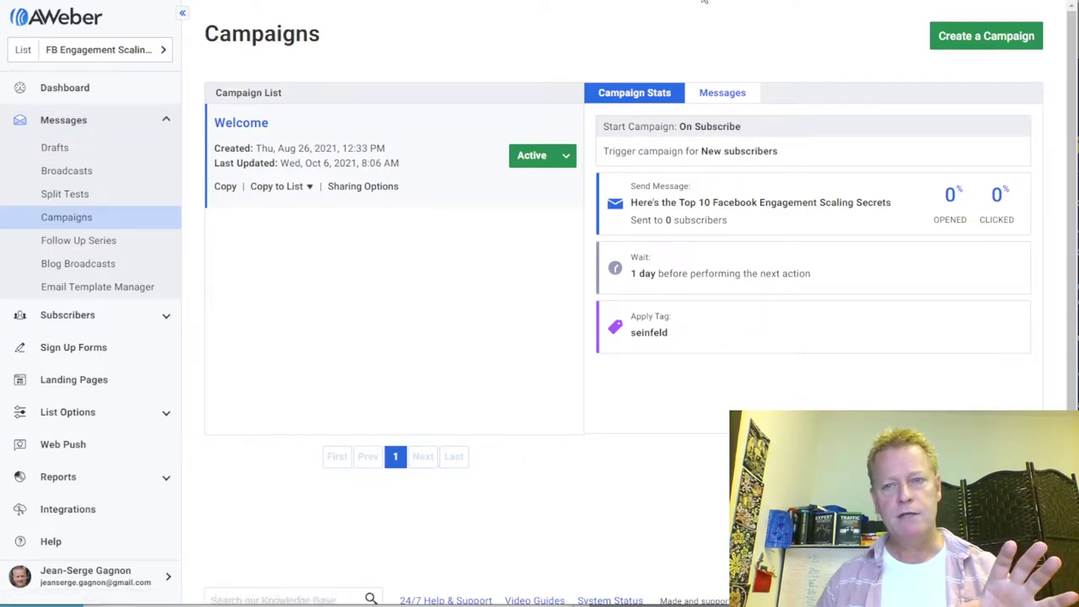
# Start a new campaign based on the Lead Magnet template
pyautogui.click(982, 40)
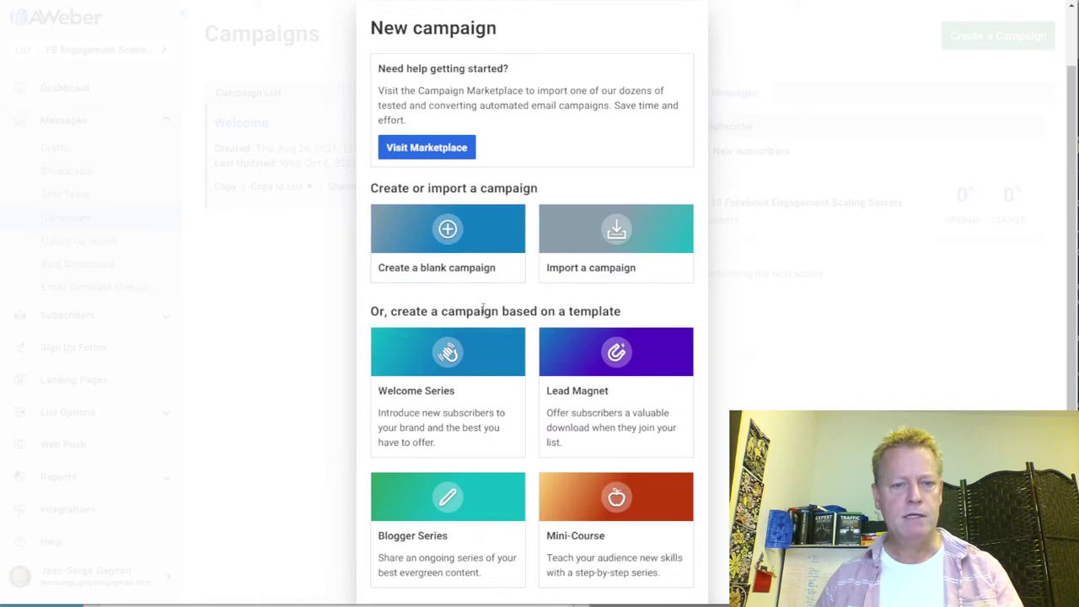
pyautogui.scroll(-1, 510, 329)
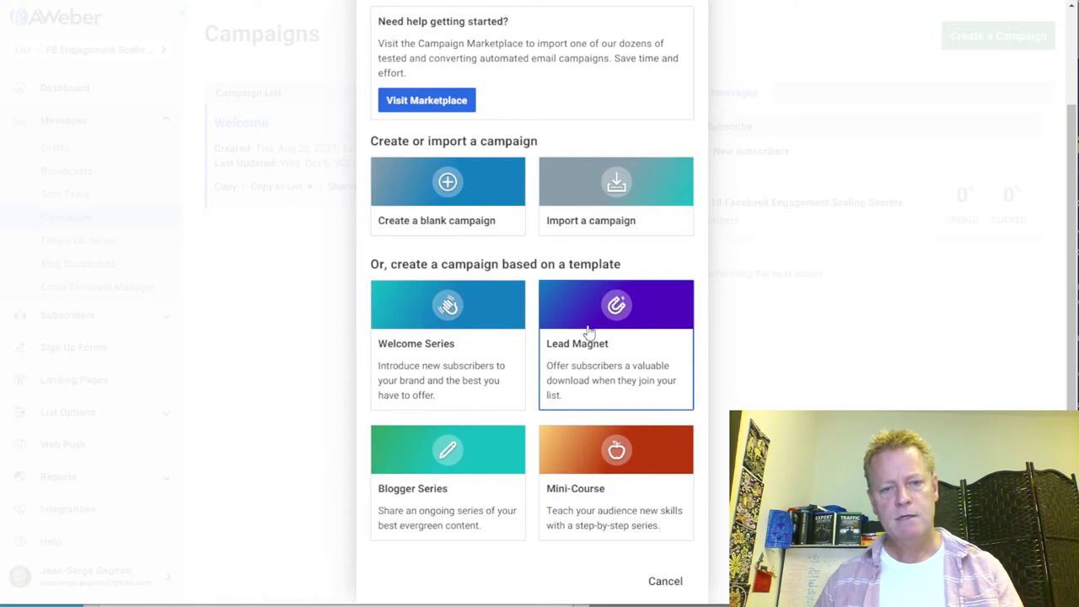
pyautogui.click(602, 365)
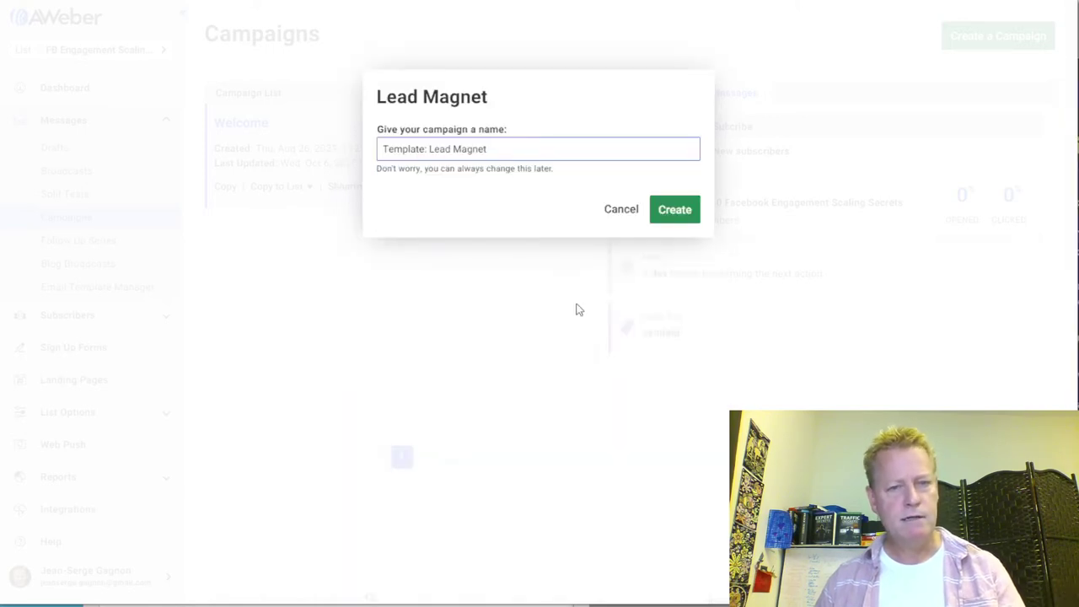
# Name the campaign "Lead Magnet", create it, and select it in the campaign list to show its message sequence
pyautogui.moveTo(512, 154); pyautogui.dragTo(366, 154)
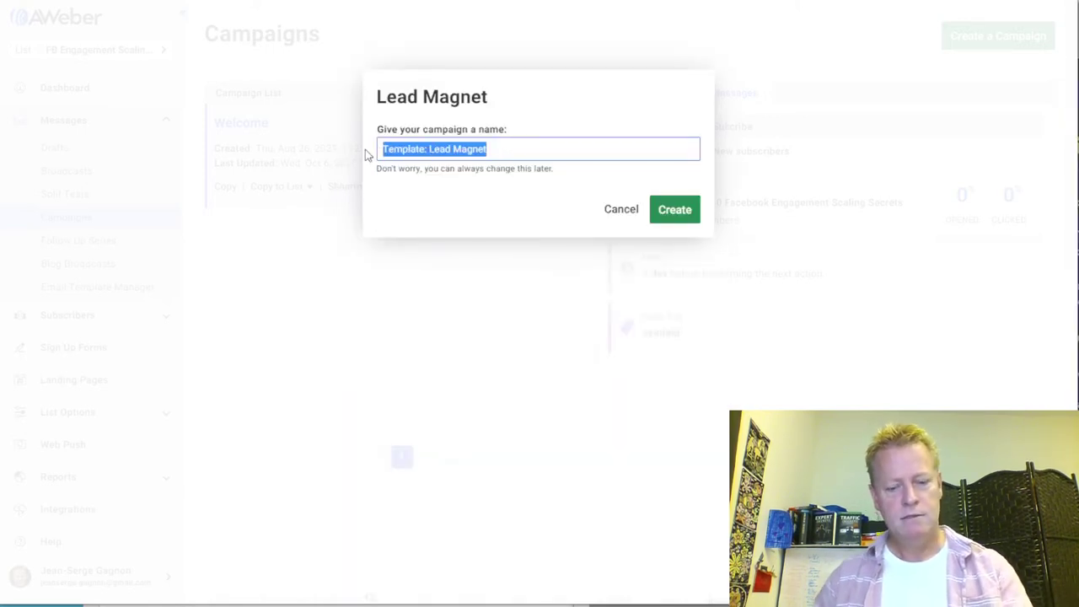
pyautogui.write('Lead Magent')
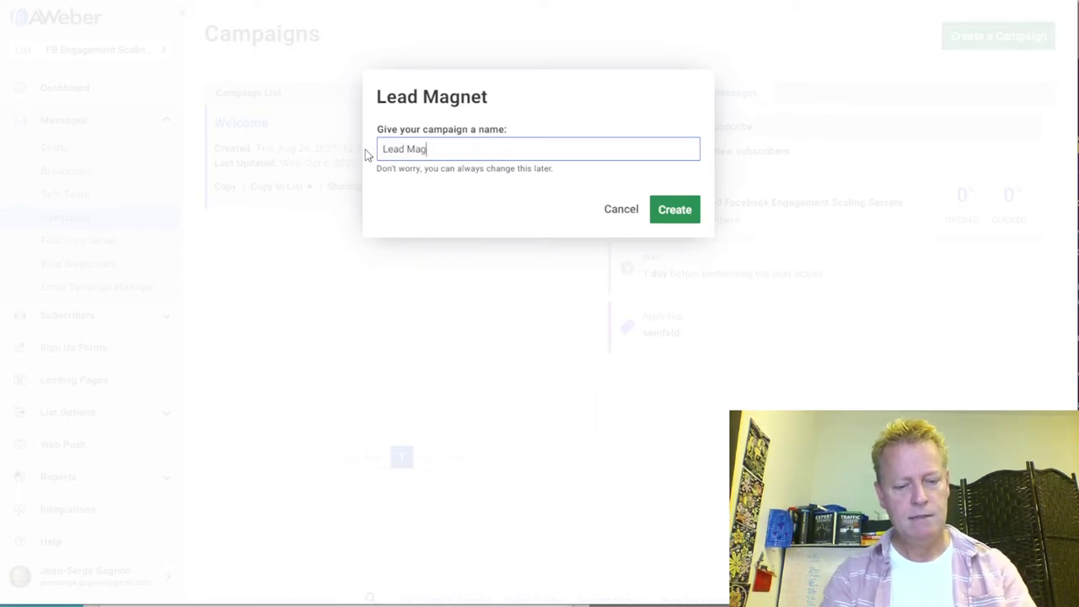
pyautogui.press('BackSpace')
pyautogui.press('BackSpace')
pyautogui.press('BackSpace')
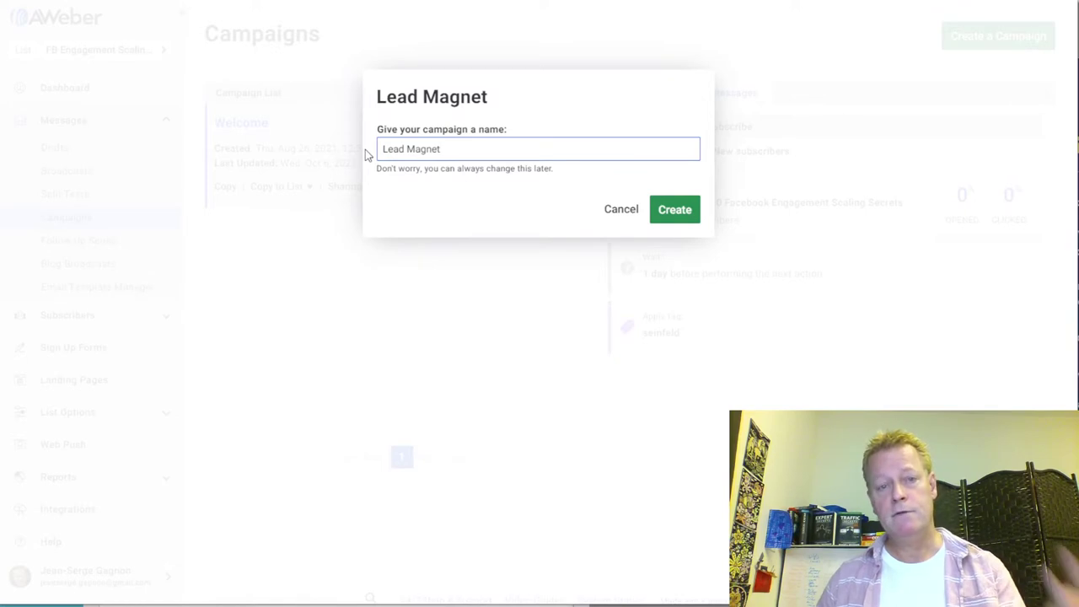
pyautogui.click(675, 212)
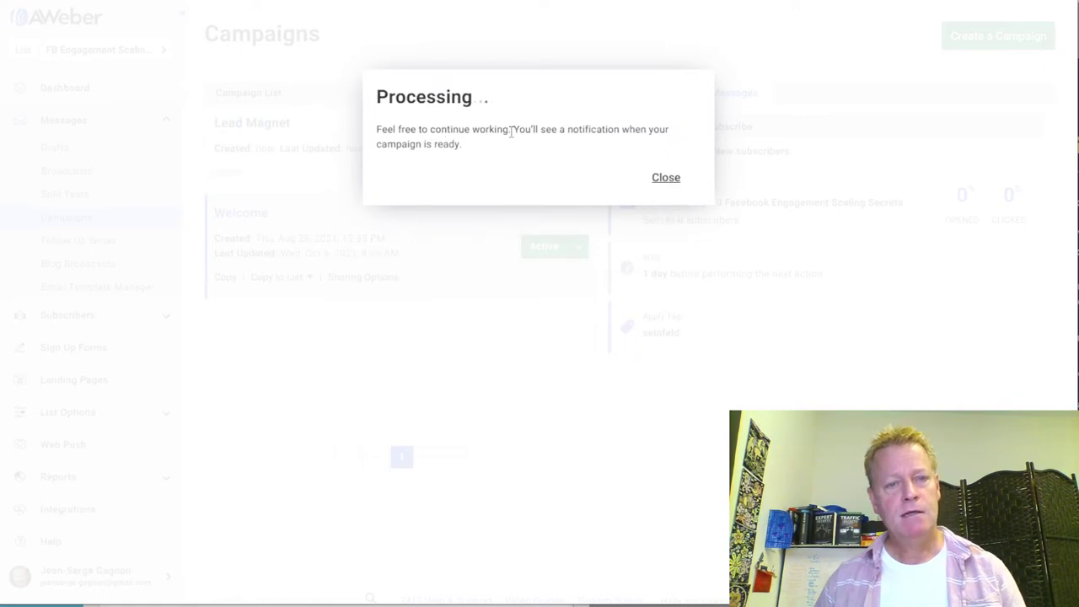
pyautogui.click(668, 181)
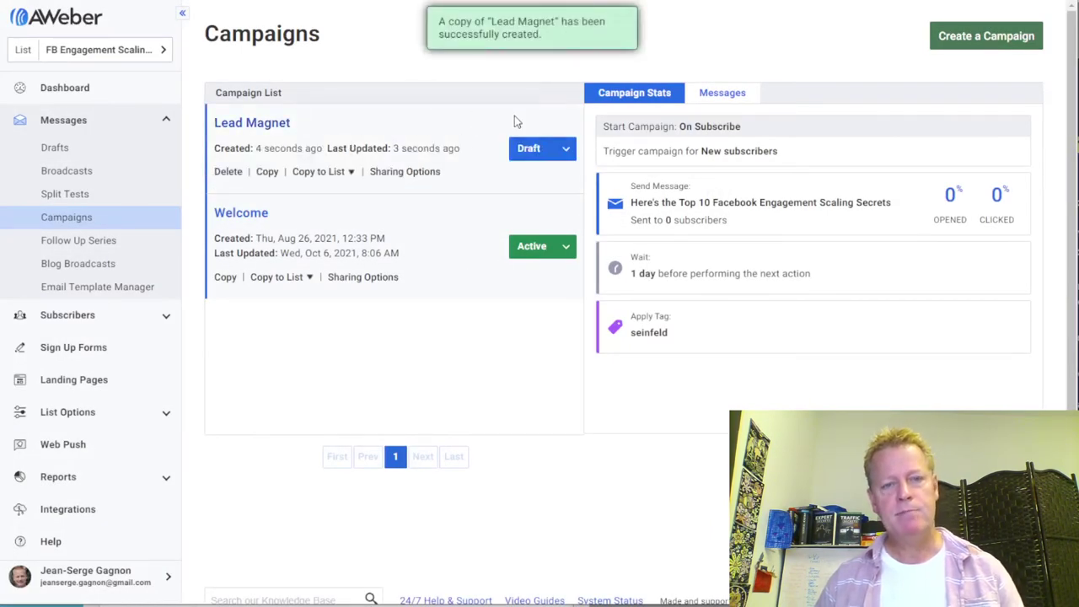
pyautogui.click(467, 125)
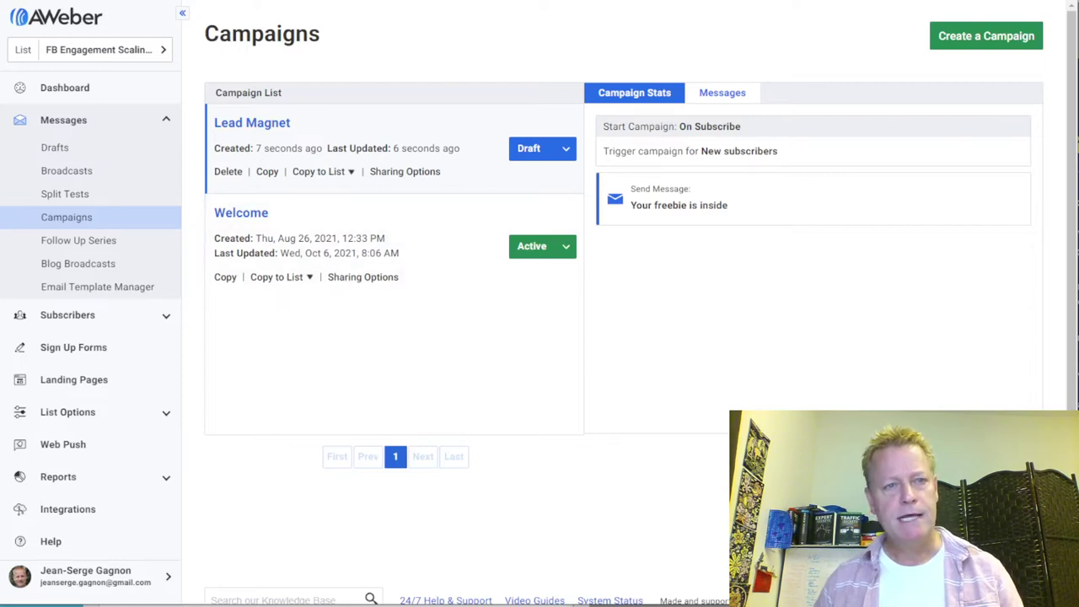
# Open the Click eCourse site in a new browser tab and log in with the linked Facebook account
pyautogui.hotkey('ctrl', 't')
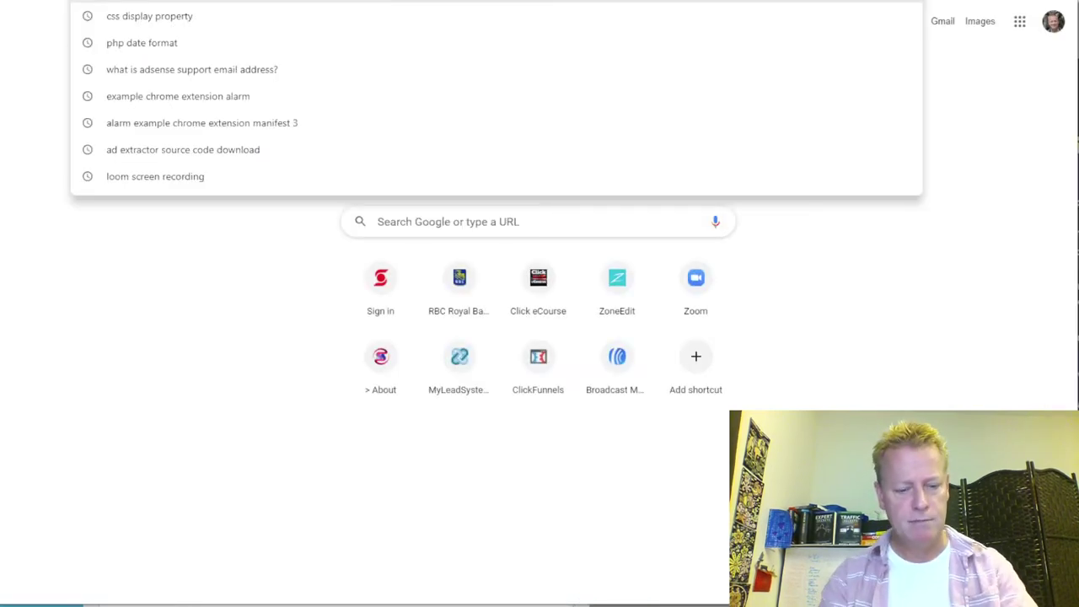
pyautogui.write('co')
pyautogui.press('BackSpace')
pyautogui.write('lick')
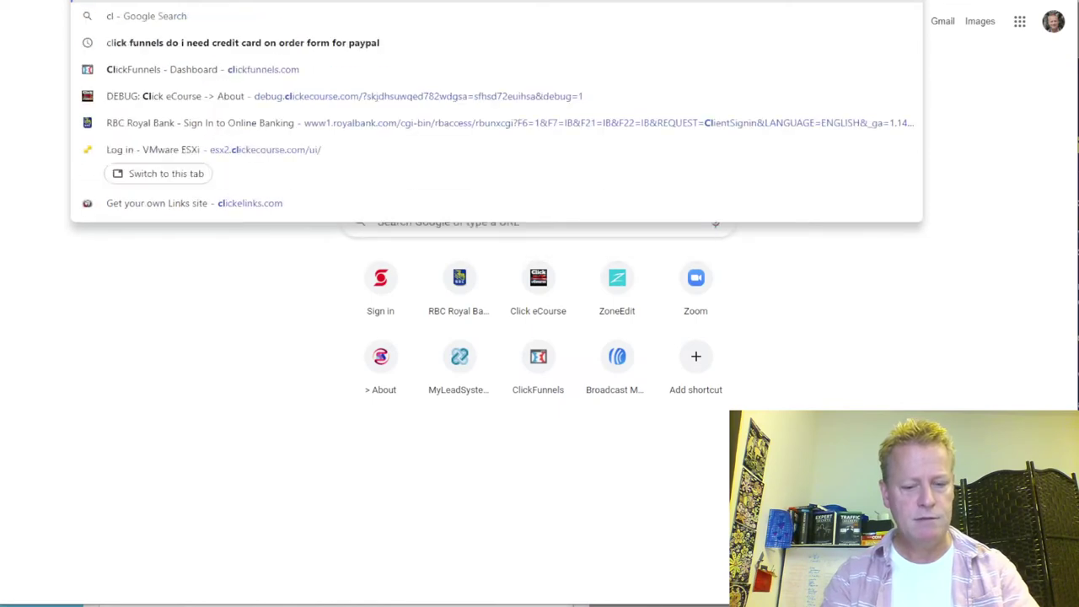
pyautogui.press('Return')
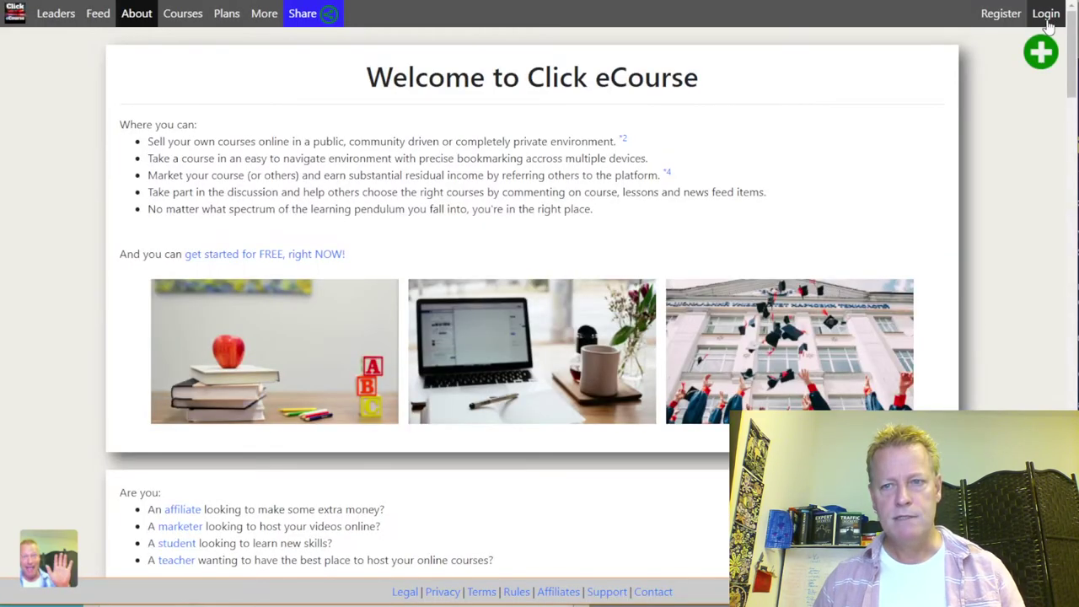
pyautogui.click(1046, 14)
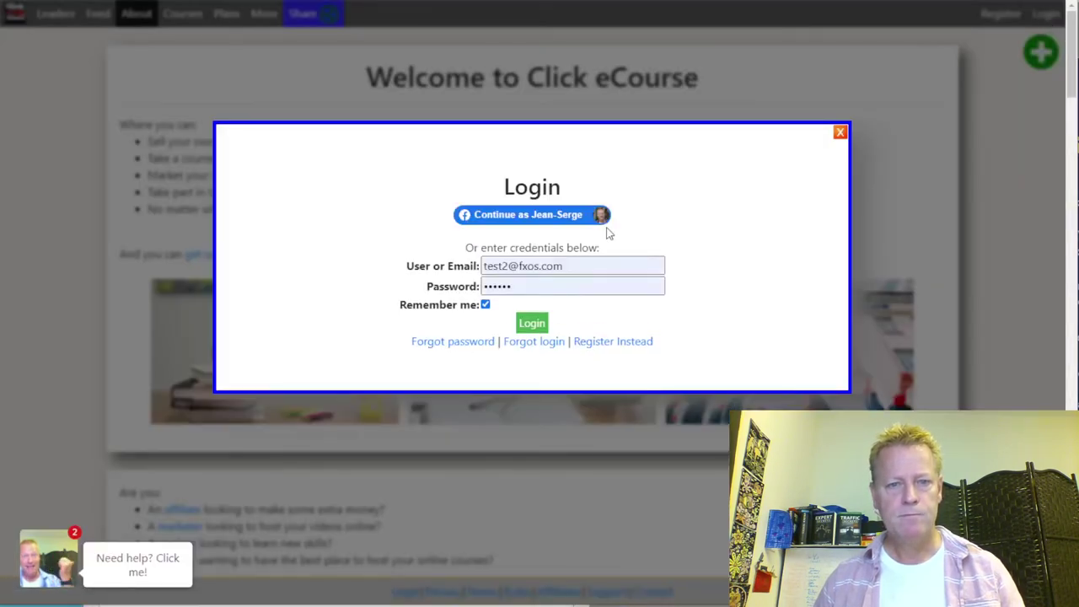
pyautogui.click(554, 222)
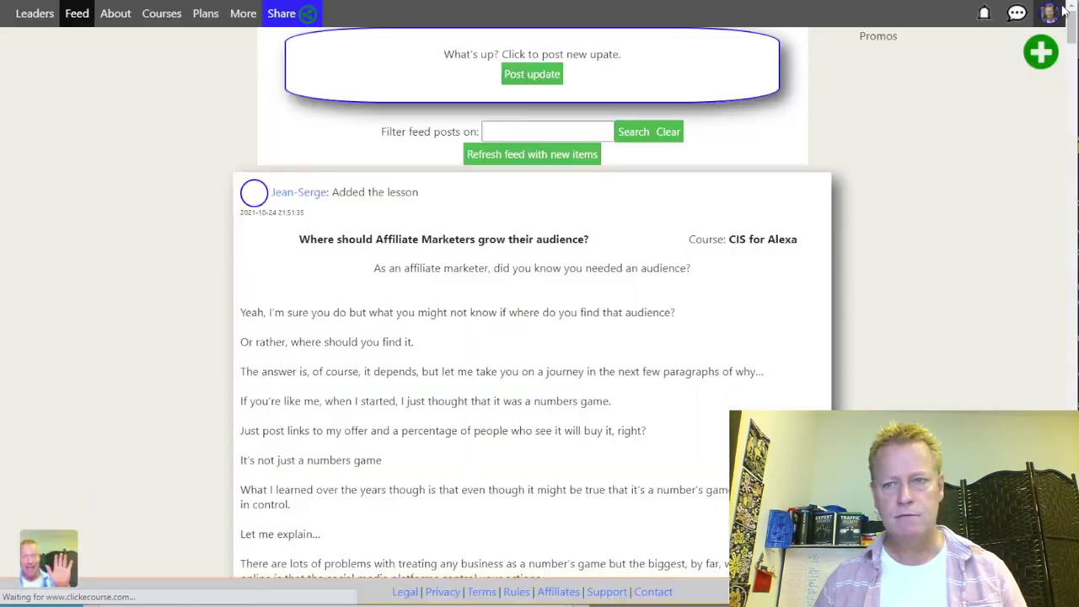
# Open the account's own courses and look through the created courses for "Scaling"
pyautogui.click(1053, 12)
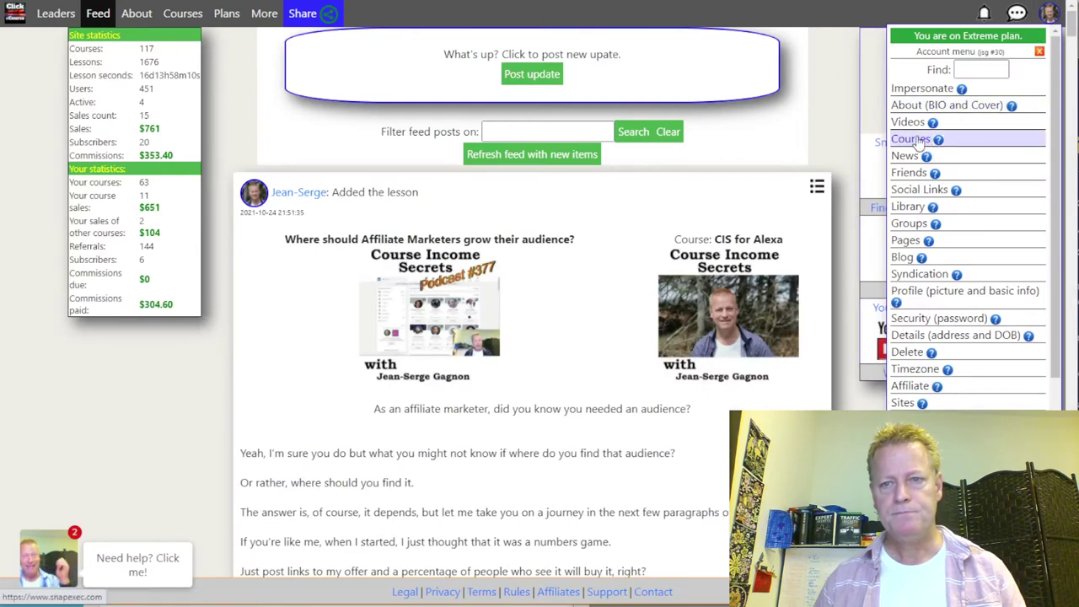
pyautogui.click(918, 141)
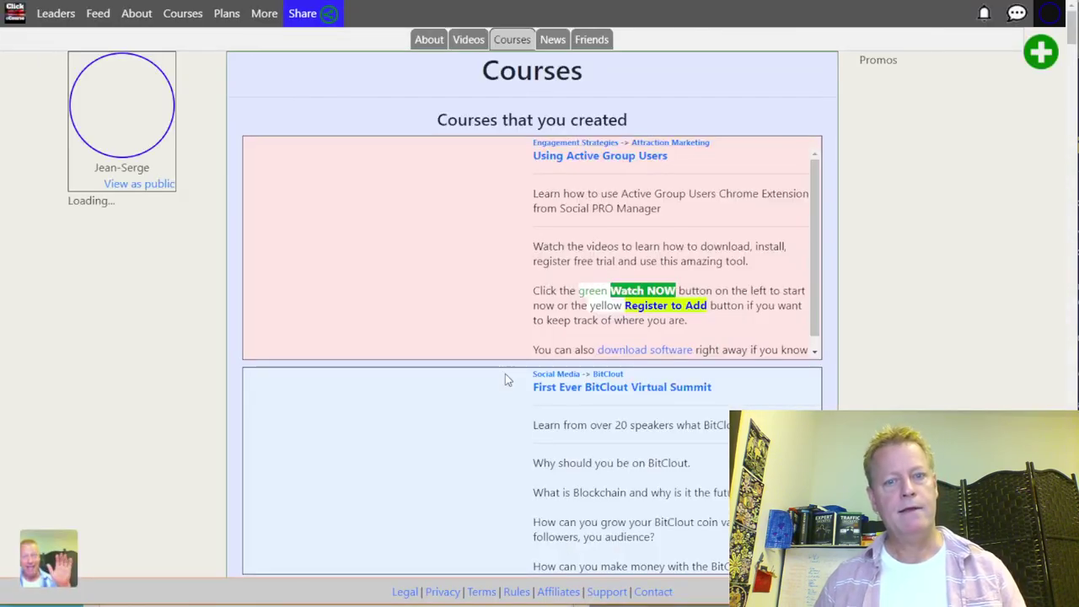
pyautogui.scroll(-2, 565, 378)
pyautogui.scroll(-10, 567, 376)
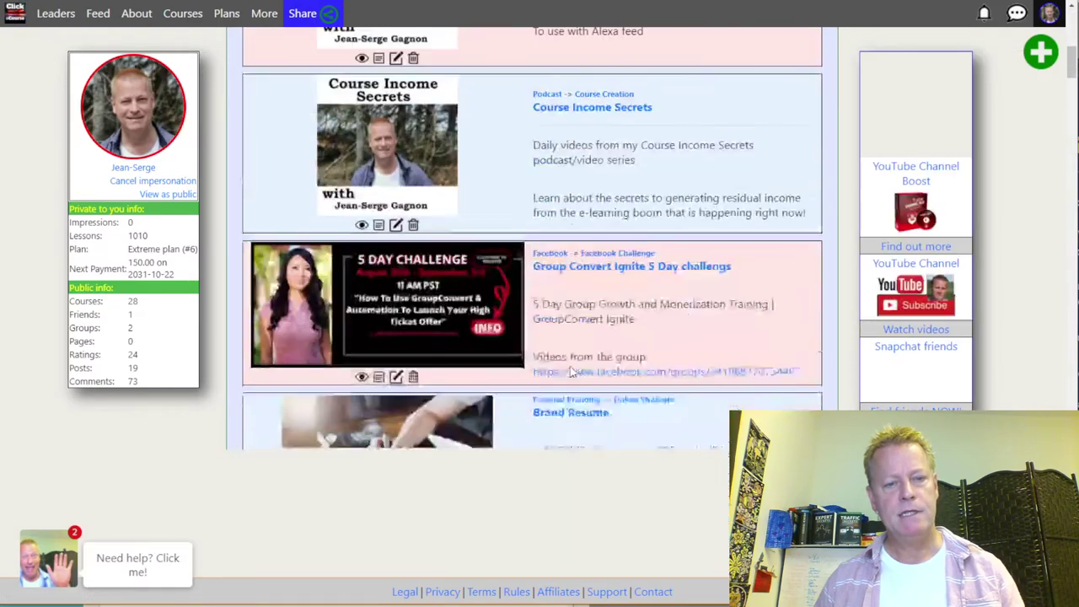
pyautogui.scroll(-8, 666, 413)
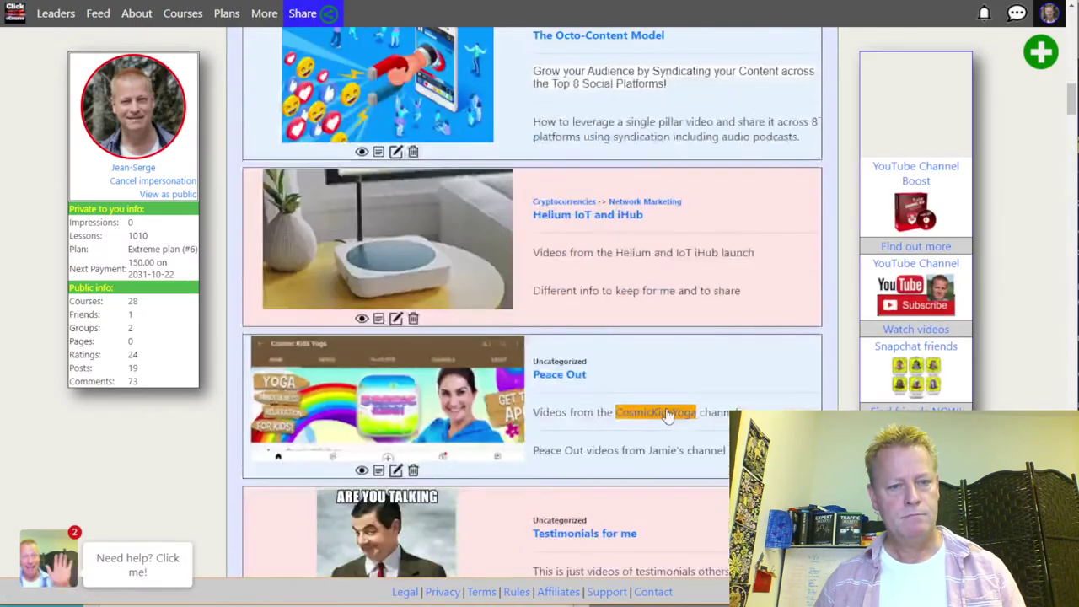
pyautogui.scroll(-8, 666, 413)
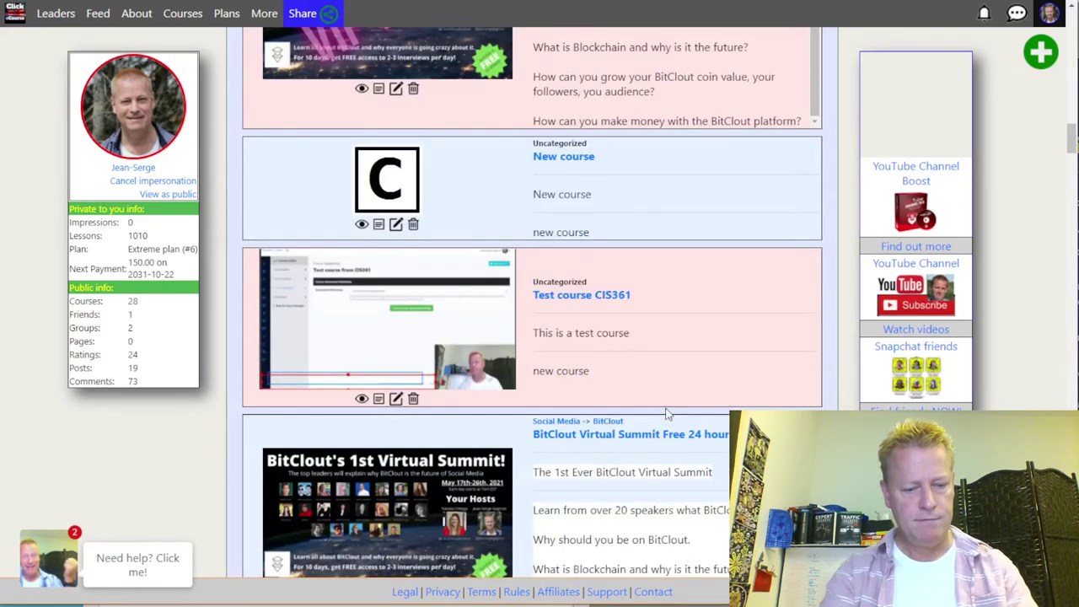
pyautogui.scroll(15, 666, 413)
pyautogui.scroll(5, 666, 413)
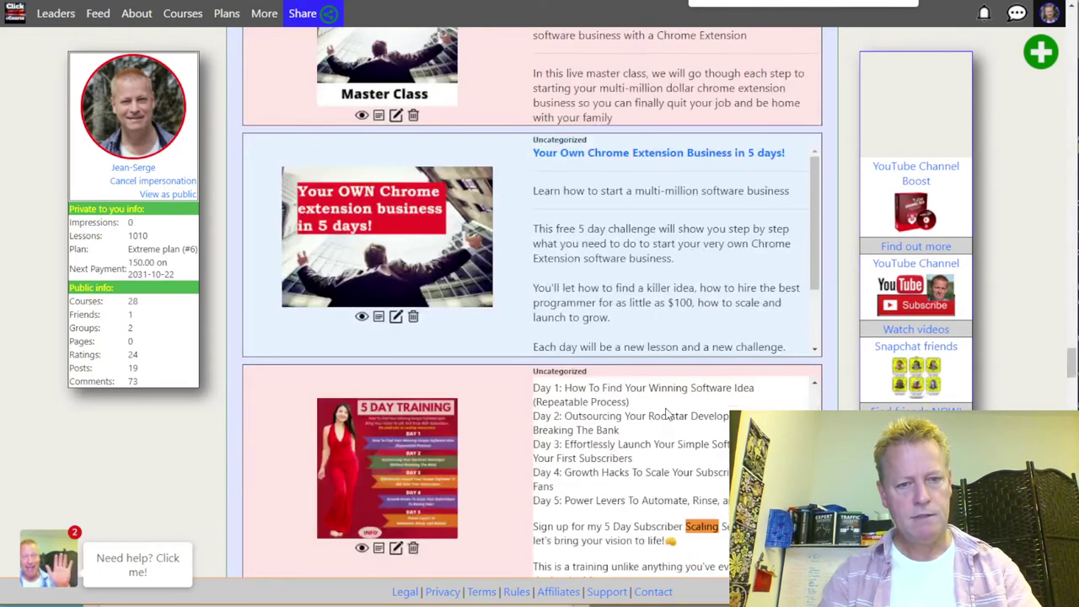
pyautogui.scroll(-5, 699, 455)
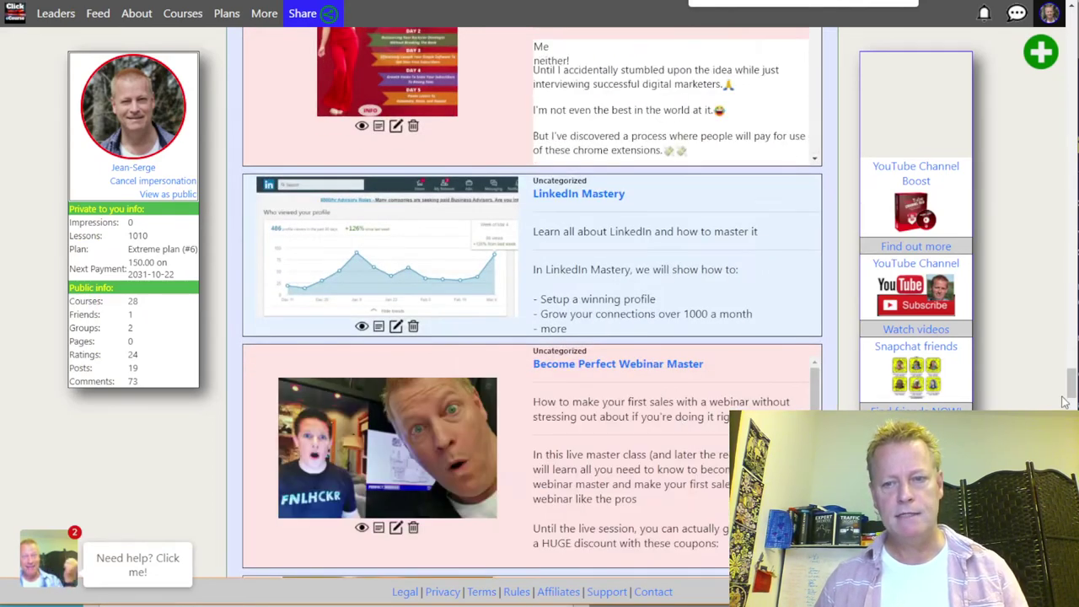
pyautogui.moveTo(1071, 384); pyautogui.dragTo(844, 56)
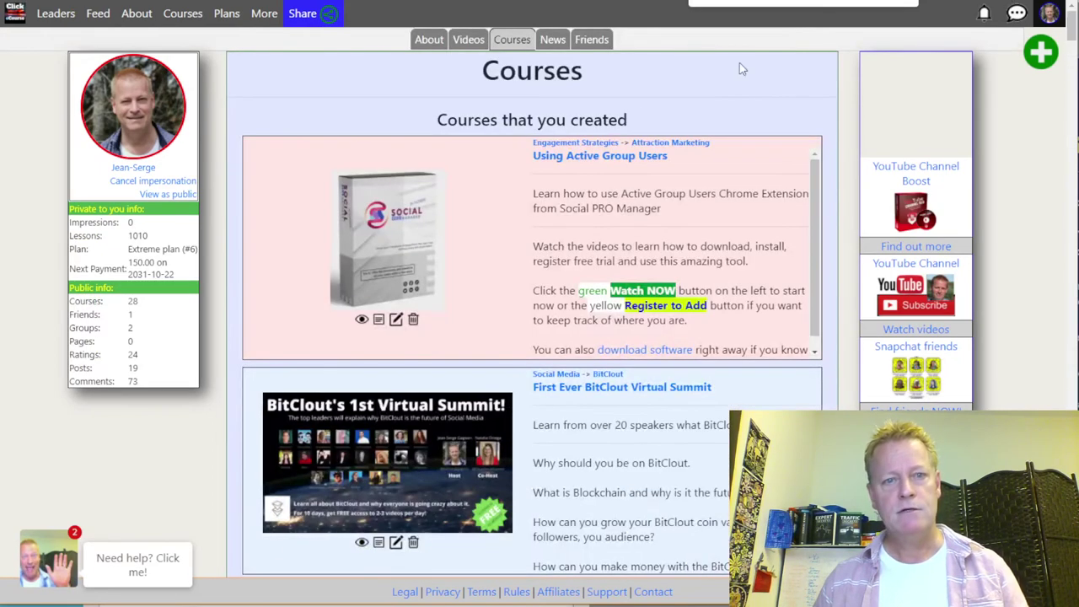
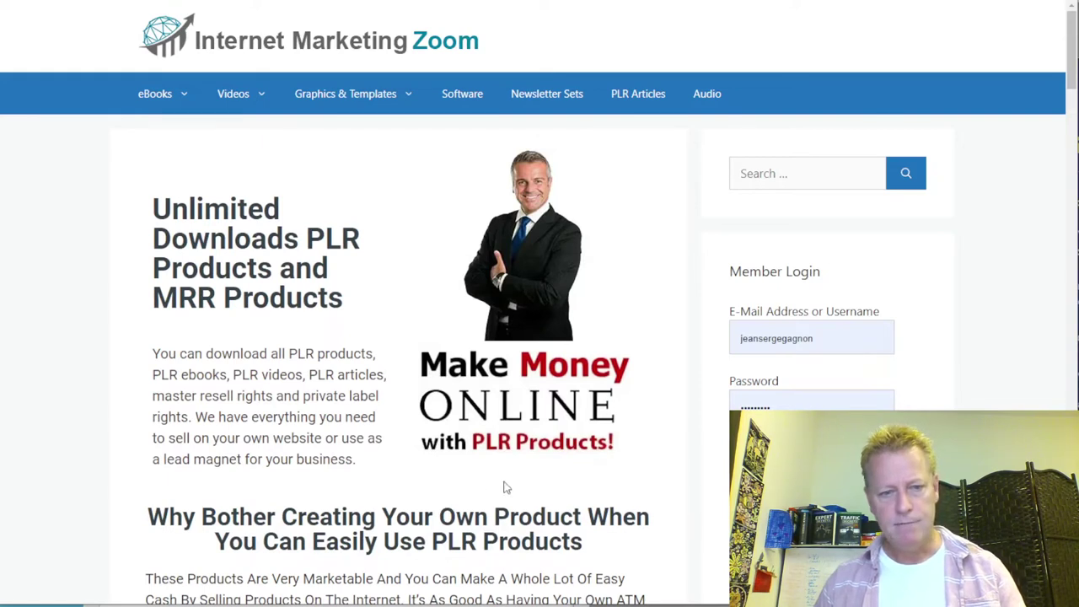
# On the Internet Marketing Zoom site, open the Giveaway Rights eBooks category and browse the titles offered as possible lead magnets
pyautogui.moveTo(171, 96)
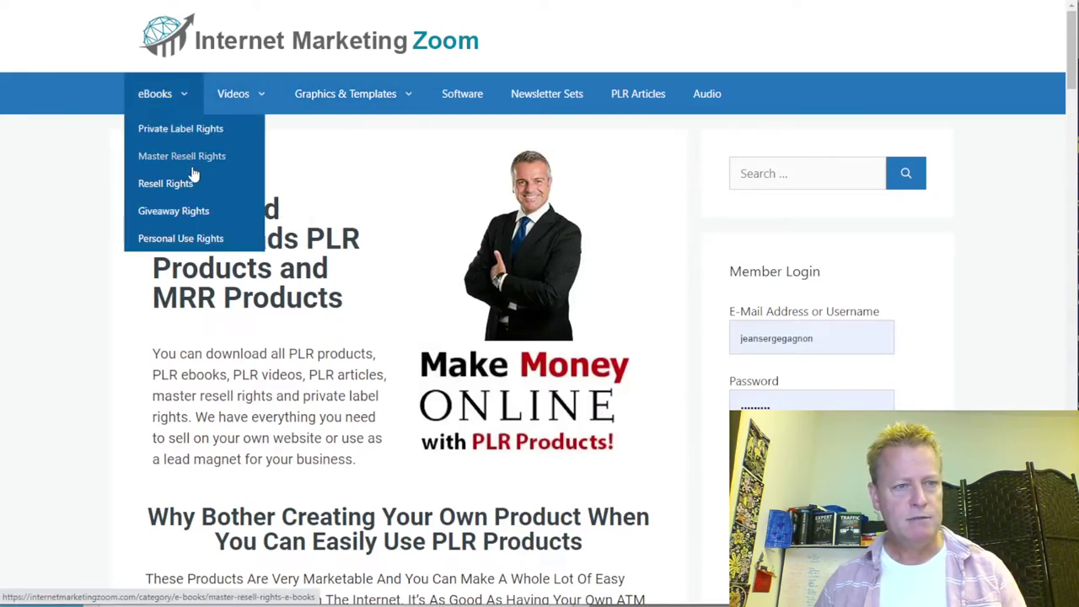
pyautogui.click(187, 212)
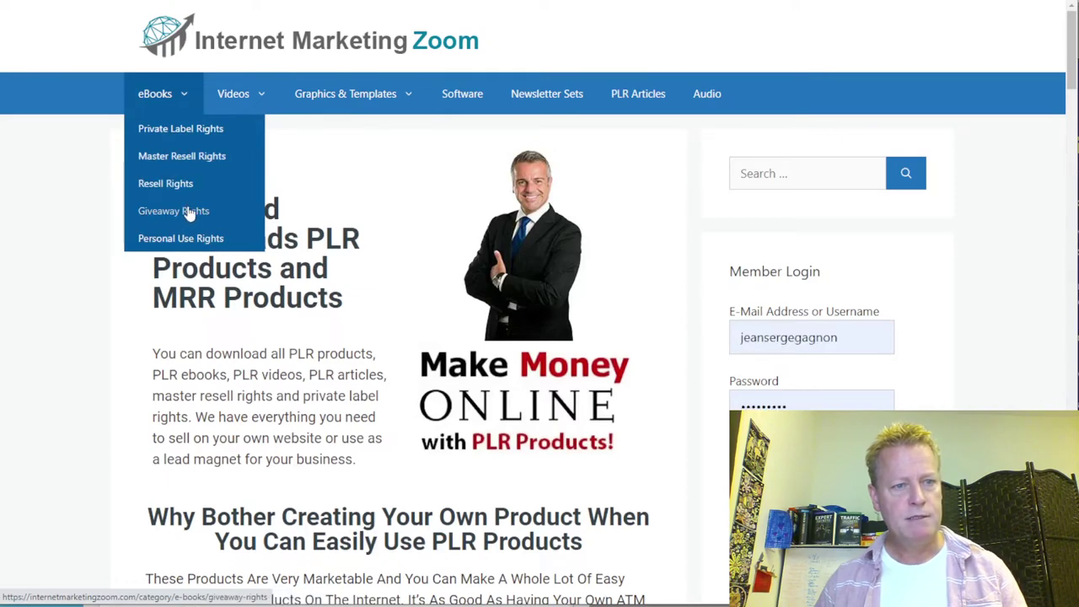
pyautogui.scroll(-1, 369, 300)
pyautogui.scroll(-2, 338, 211)
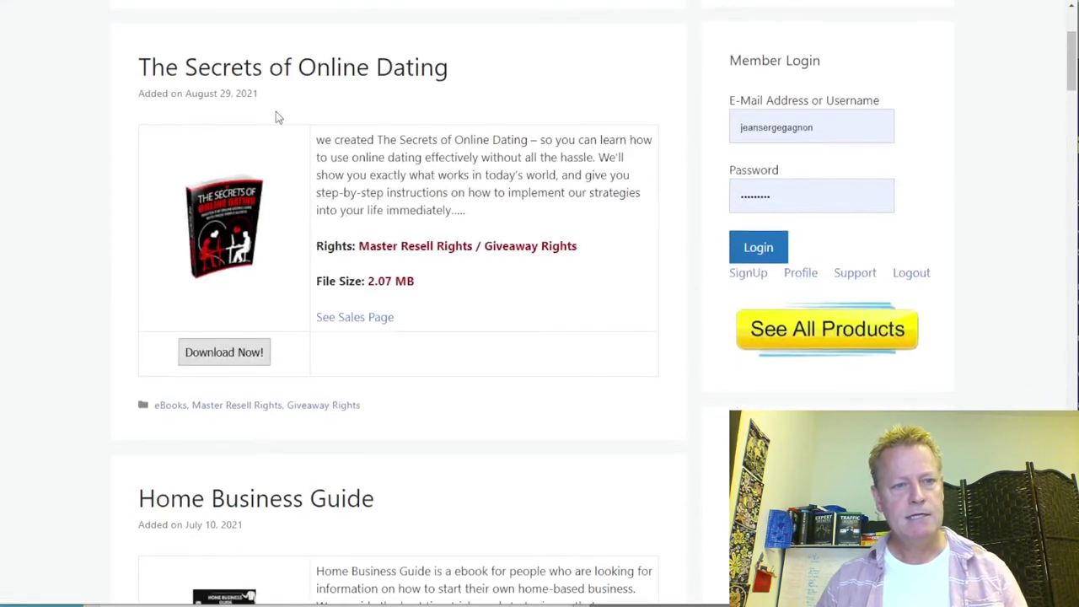
pyautogui.scroll(-3, 337, 253)
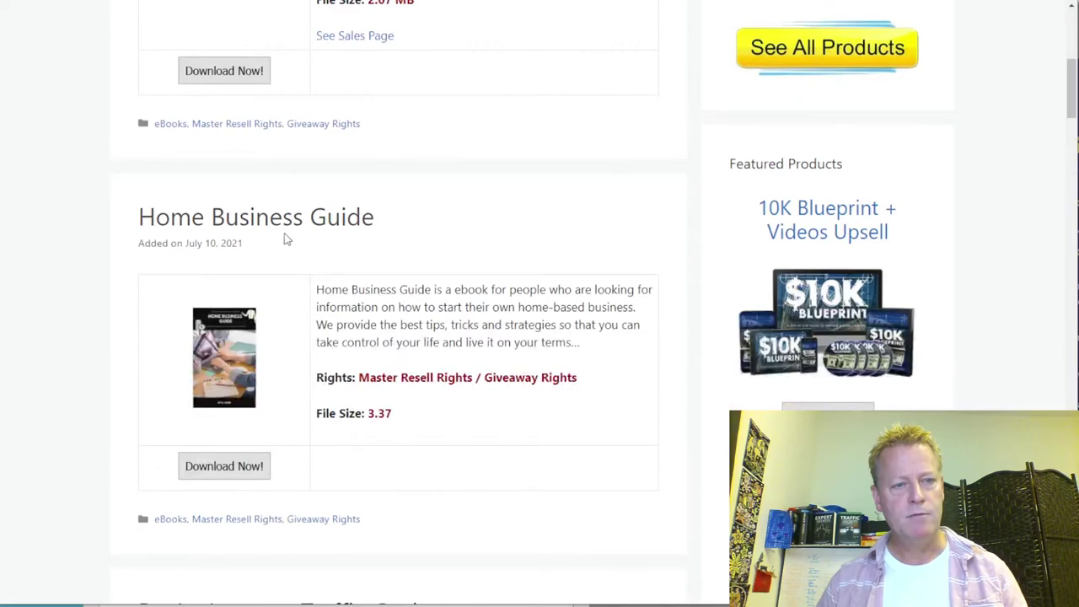
pyautogui.scroll(-3, 284, 237)
pyautogui.scroll(-4, 306, 360)
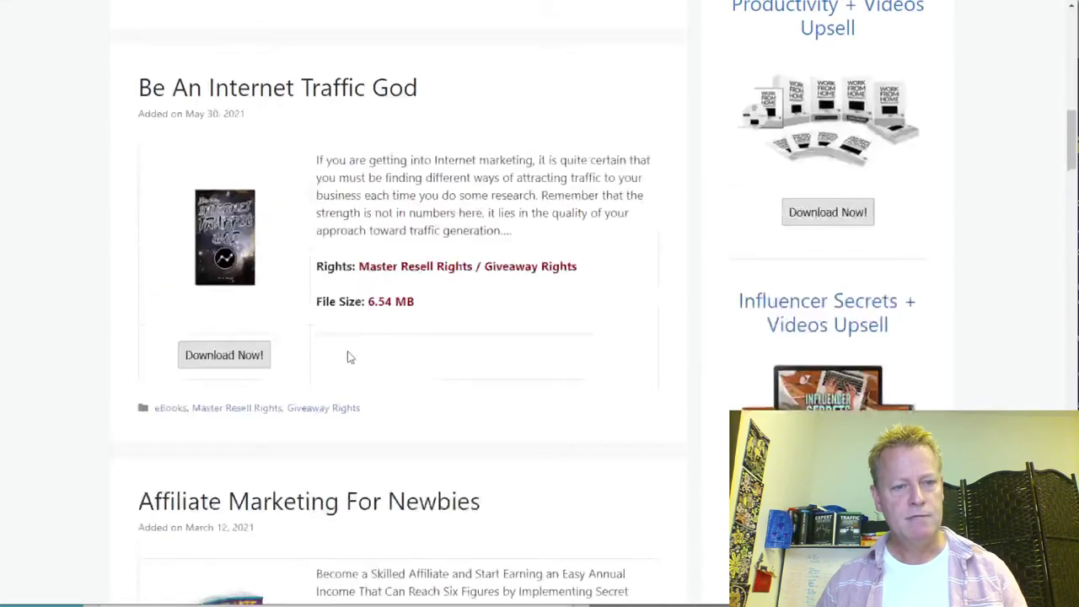
pyautogui.scroll(-4, 211, 363)
pyautogui.scroll(-3, 403, 240)
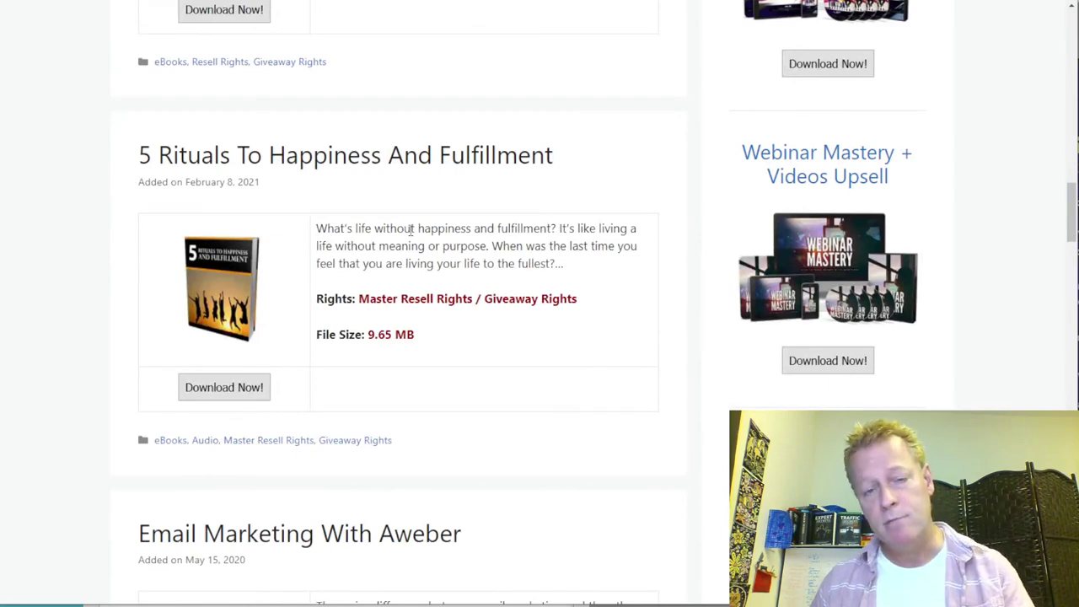
pyautogui.scroll(15, 412, 230)
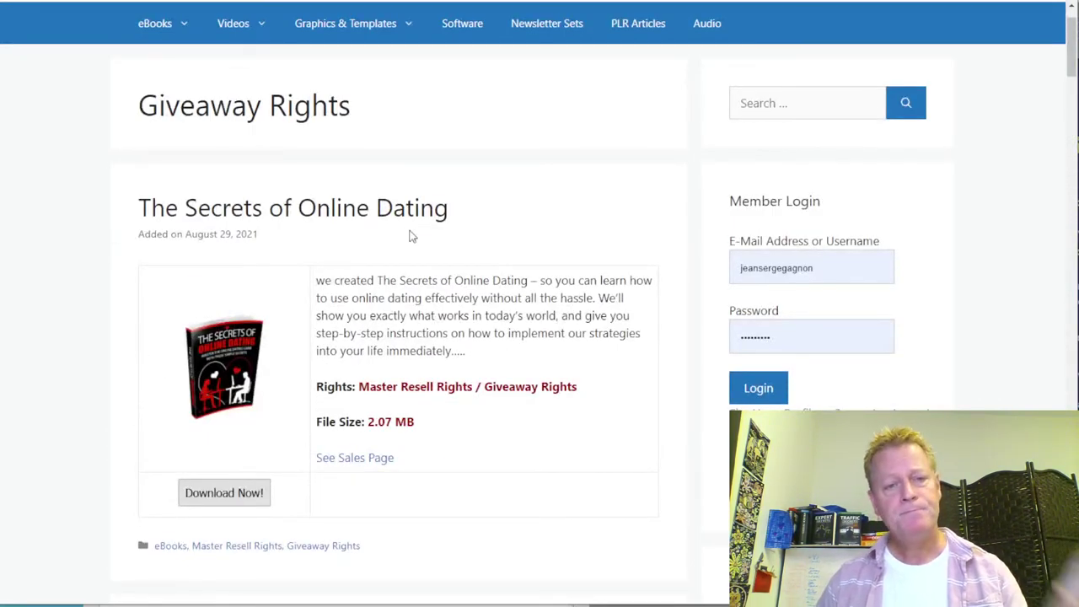
pyautogui.scroll(-5, 412, 234)
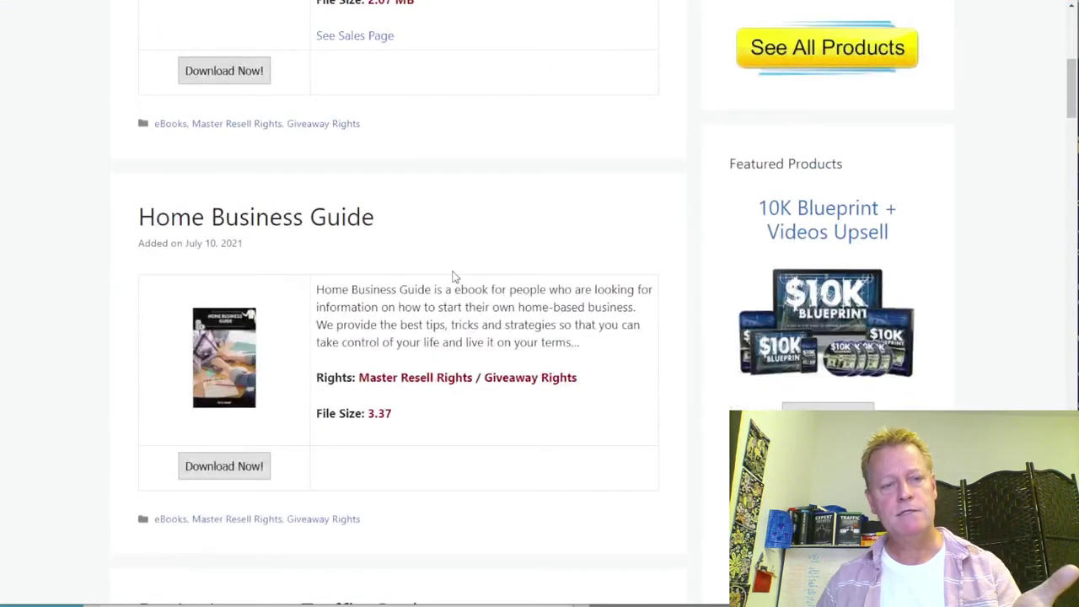
pyautogui.scroll(-5, 453, 278)
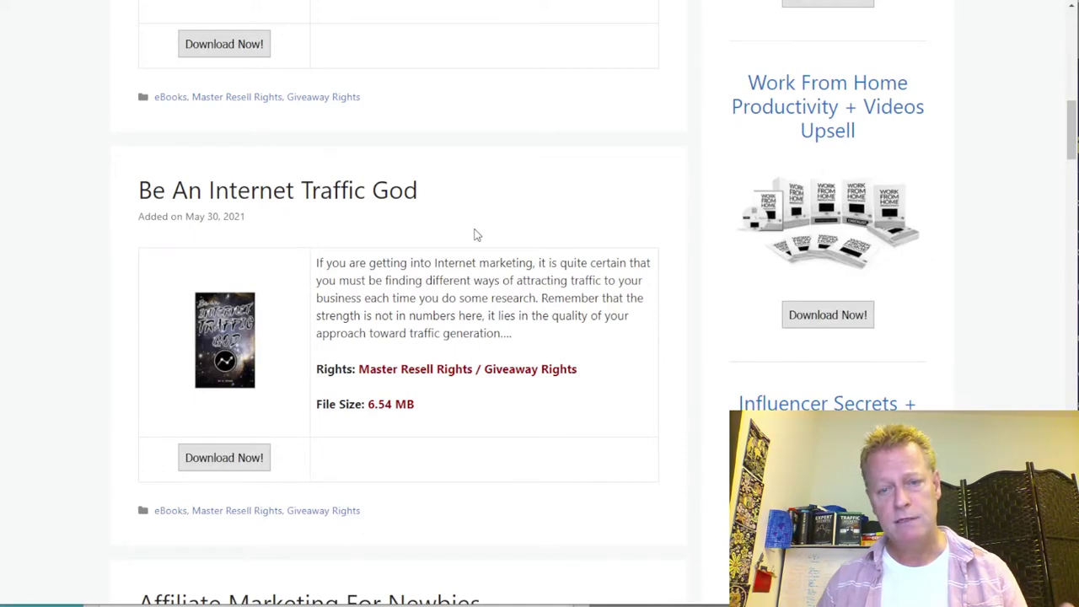
pyautogui.scroll(-10, 475, 235)
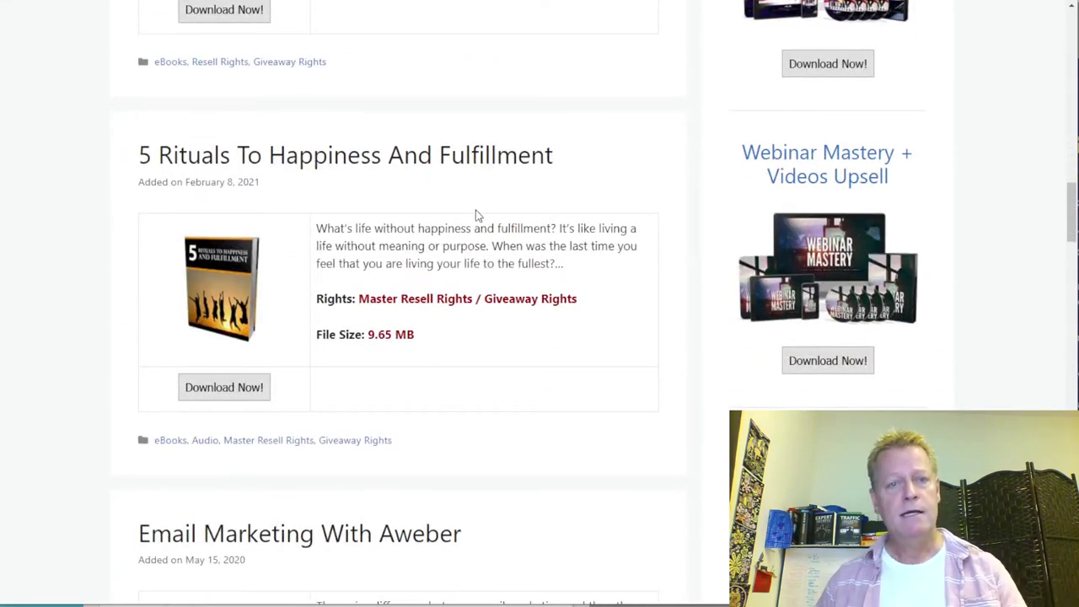
pyautogui.scroll(-8, 475, 216)
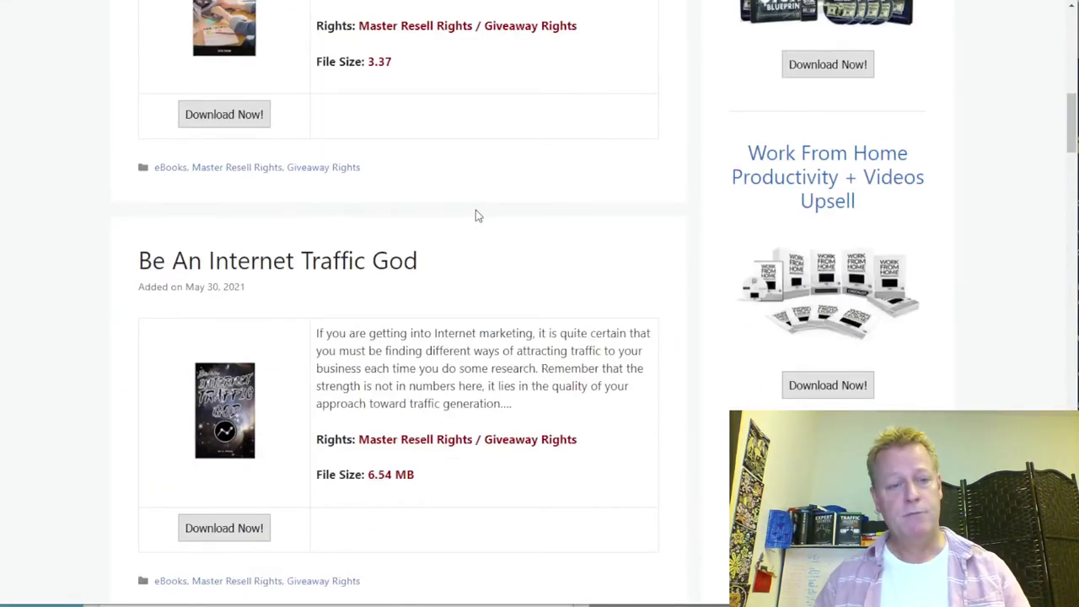
pyautogui.scroll(20, 475, 215)
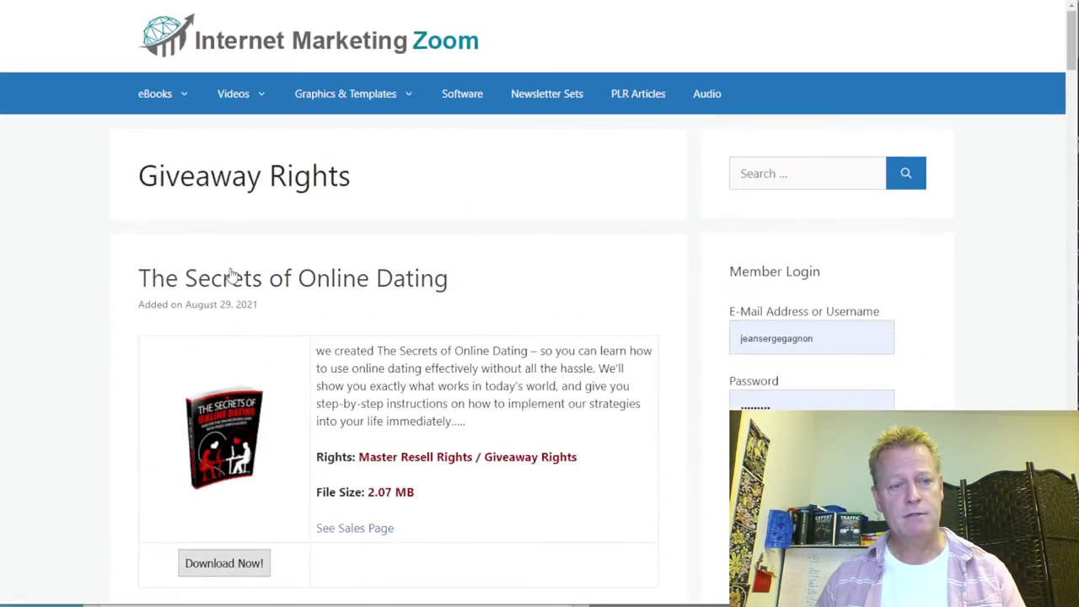
# Examine the Giveaway Rights entries from The Secrets of Online Dating to Affiliate Marketing For Newbies for their topics and rights
pyautogui.scroll(-1, 379, 279)
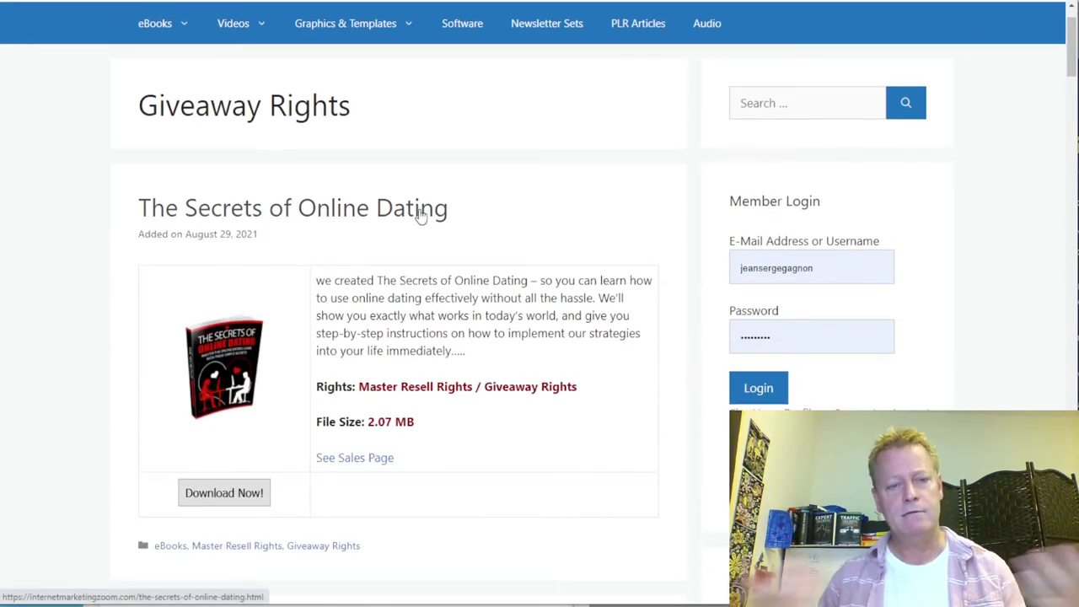
pyautogui.scroll(-3, 422, 215)
pyautogui.scroll(4, 424, 200)
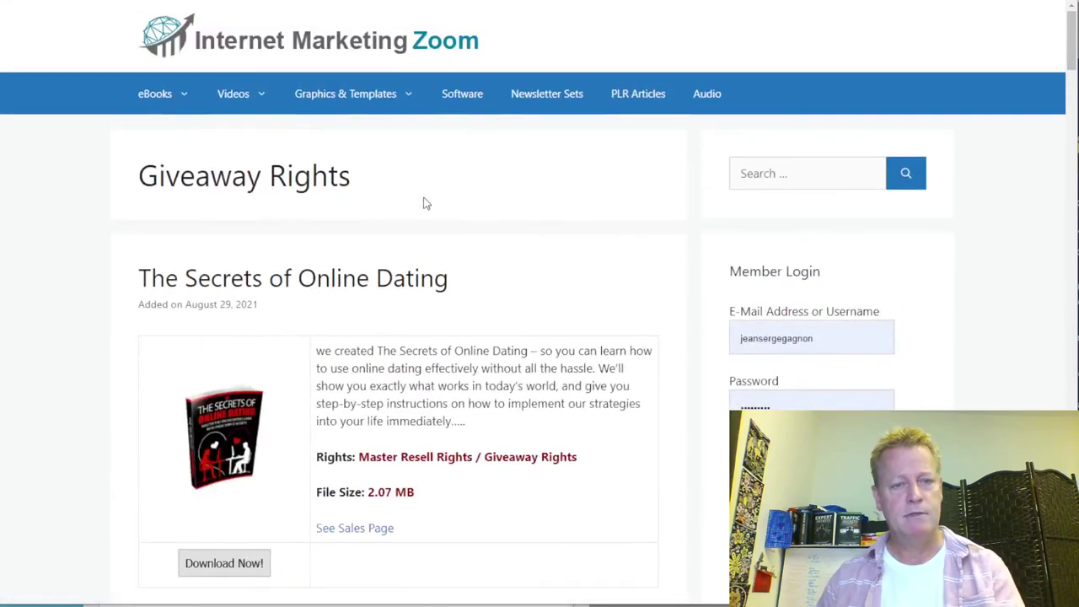
pyautogui.scroll(-3, 511, 344)
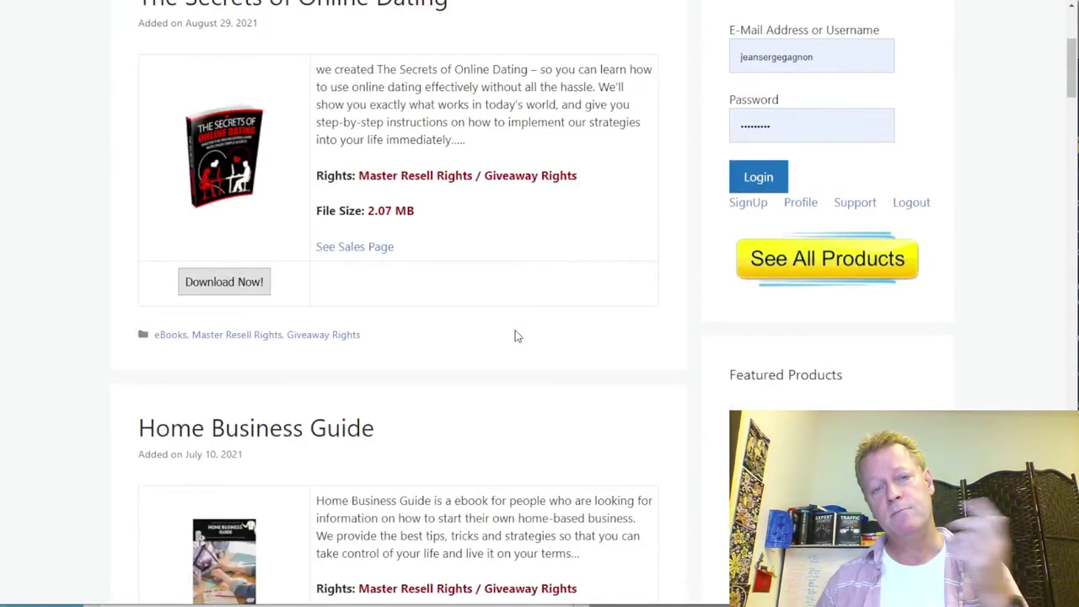
pyautogui.scroll(-3, 513, 335)
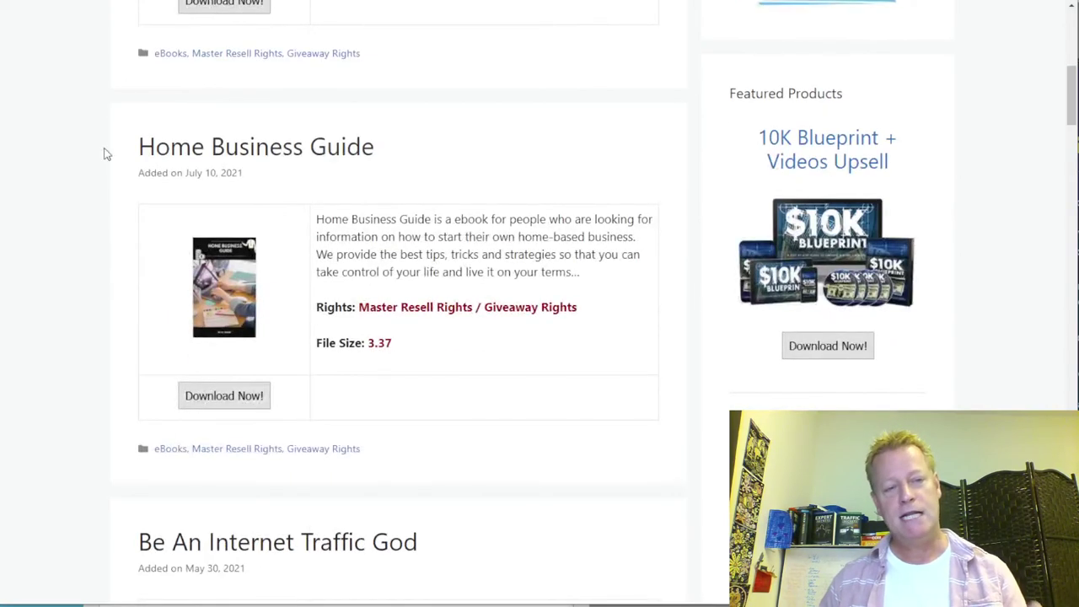
pyautogui.scroll(-3, 485, 257)
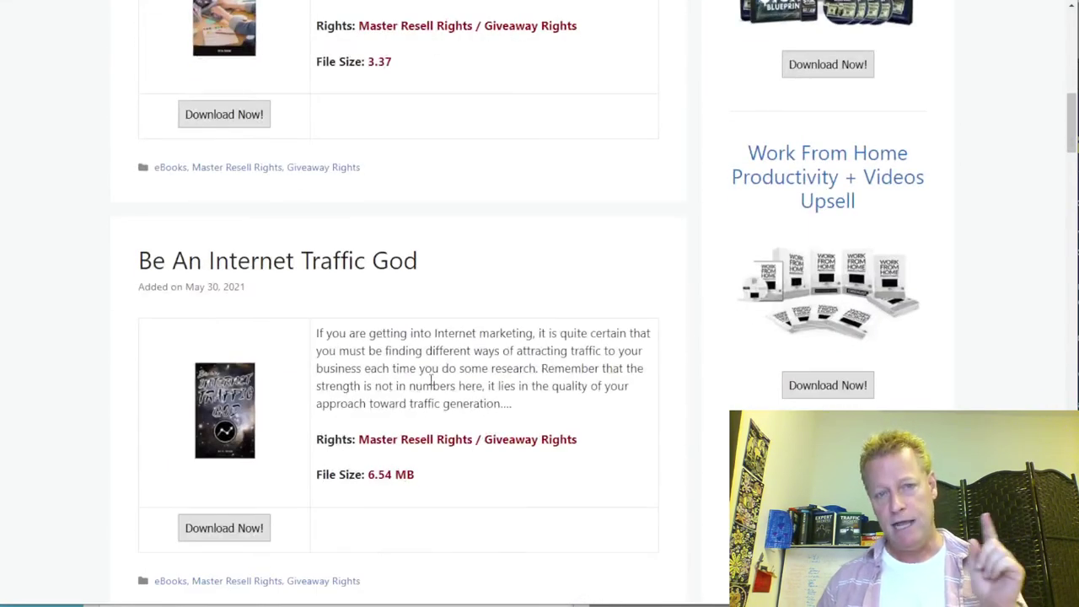
pyautogui.scroll(-5, 431, 384)
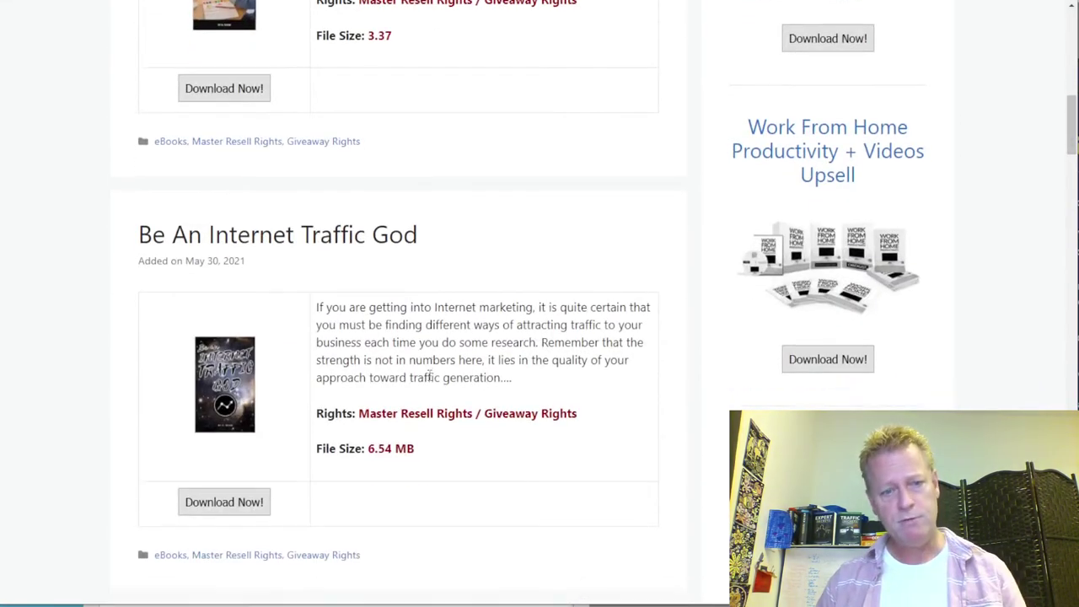
pyautogui.scroll(-4, 403, 253)
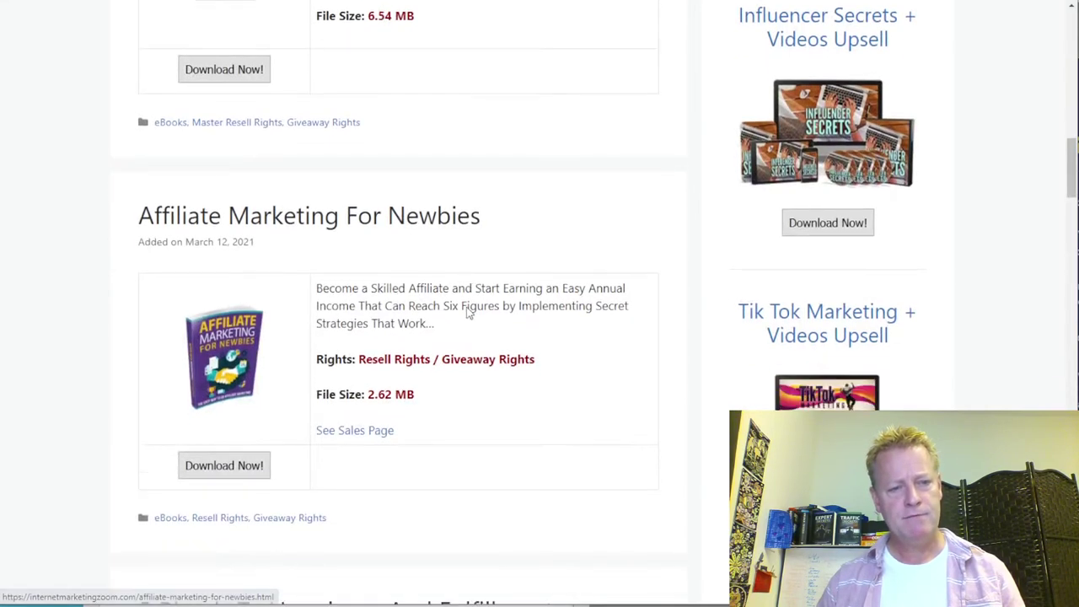
pyautogui.scroll(4, 395, 255)
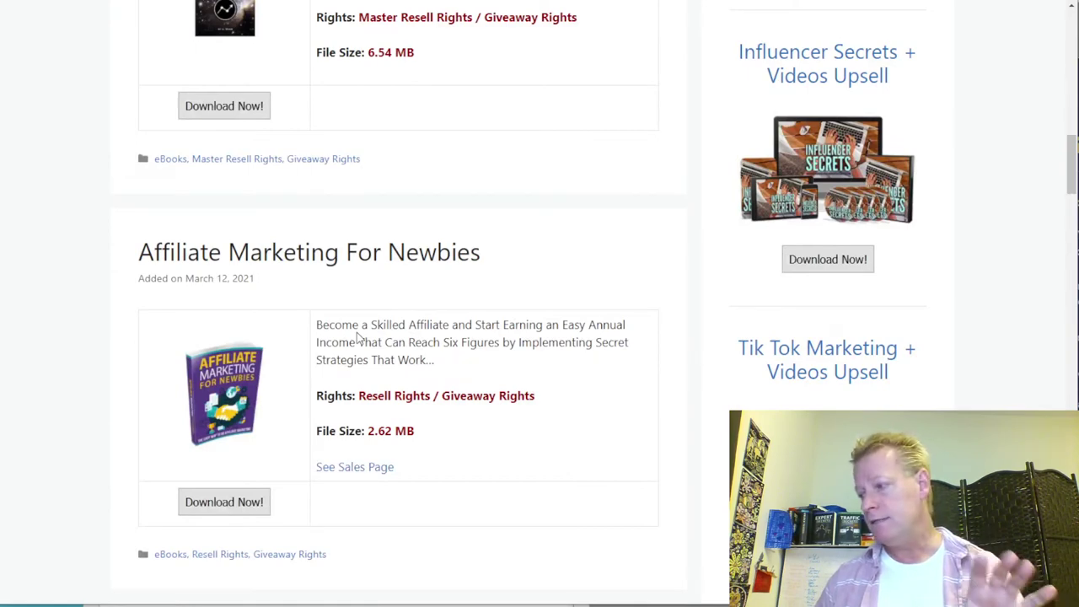
pyautogui.scroll(4, 358, 337)
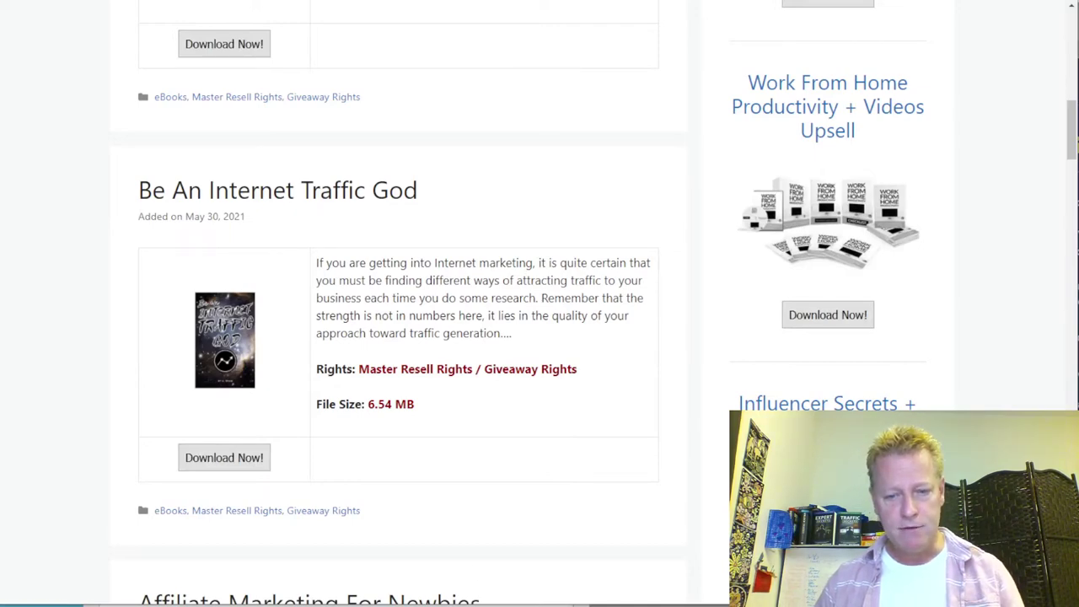
# Switch to the notes in Notepad and add the line "#1 Find something to give away in your opt in funnel"
pyautogui.hotkey('alt', 'Tab')
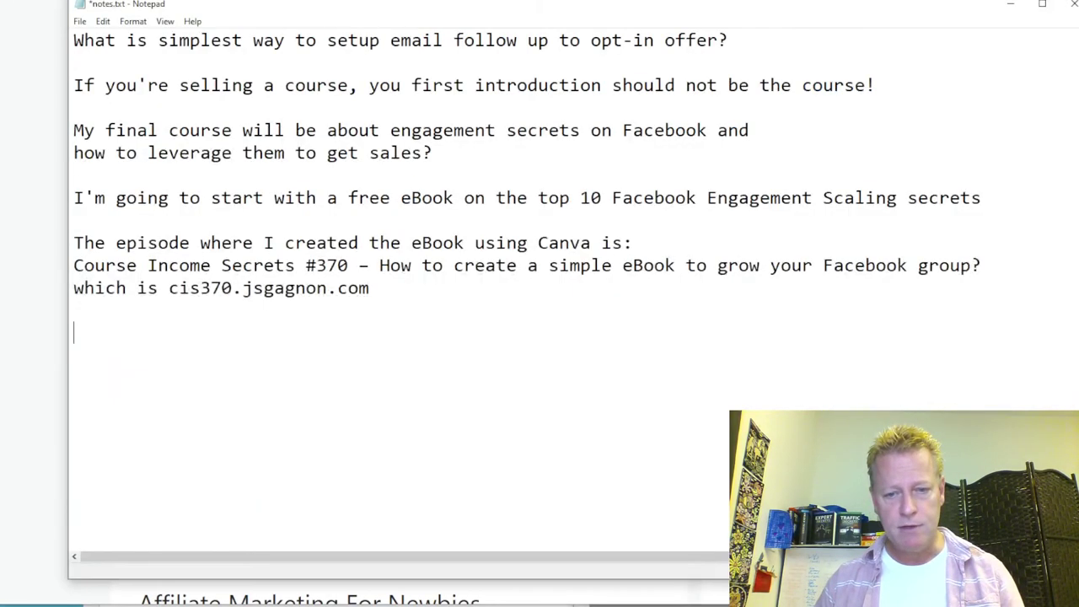
pyautogui.click(358, 357)
pyautogui.write('#1 Find something to give away in your ')
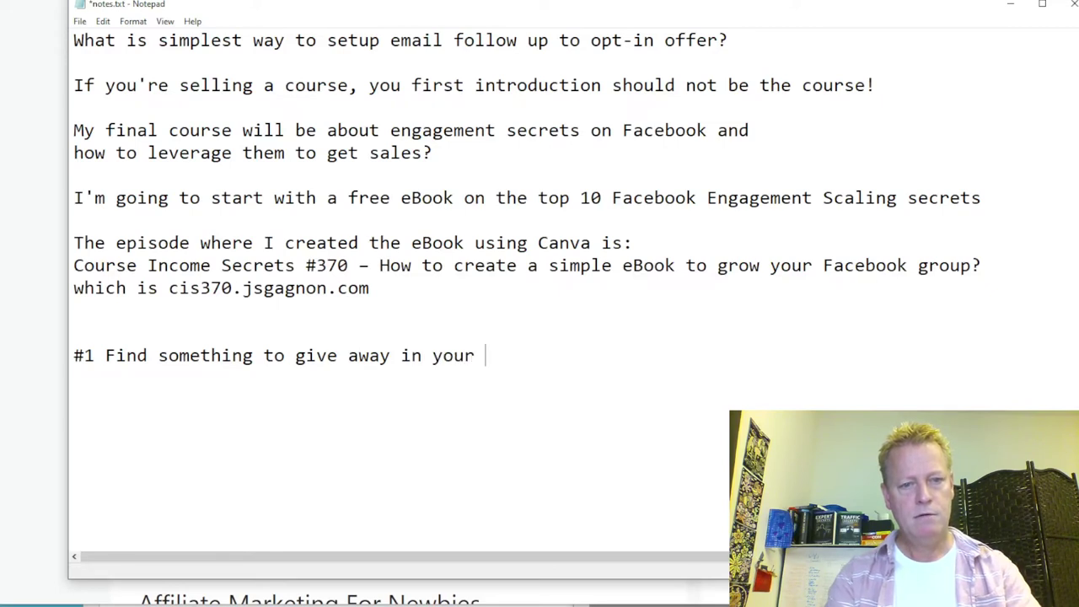
pyautogui.write('opt in funne')
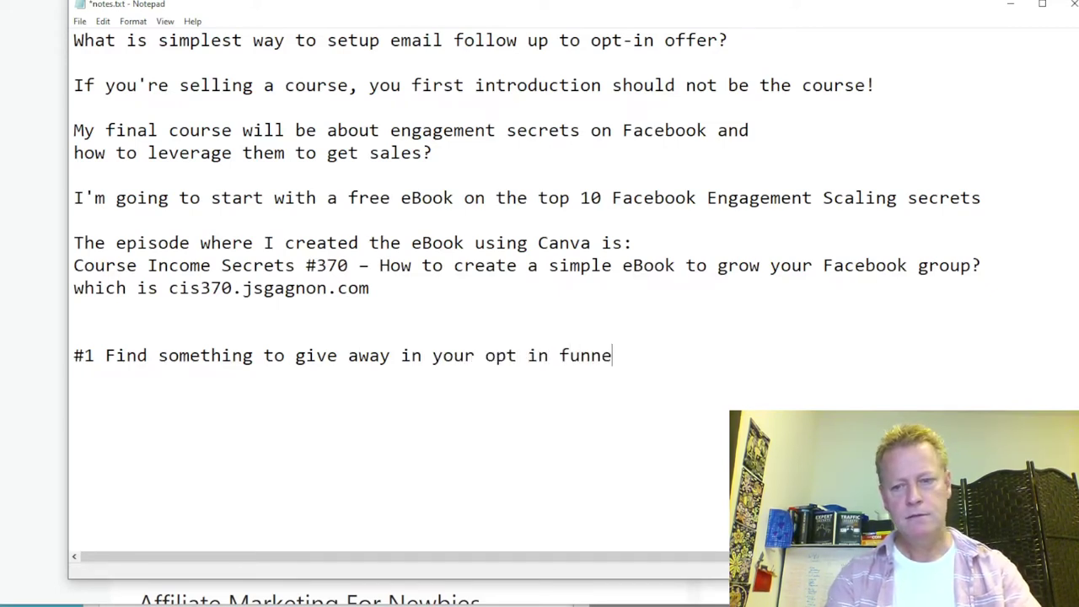
pyautogui.write('l')
pyautogui.press('Return')
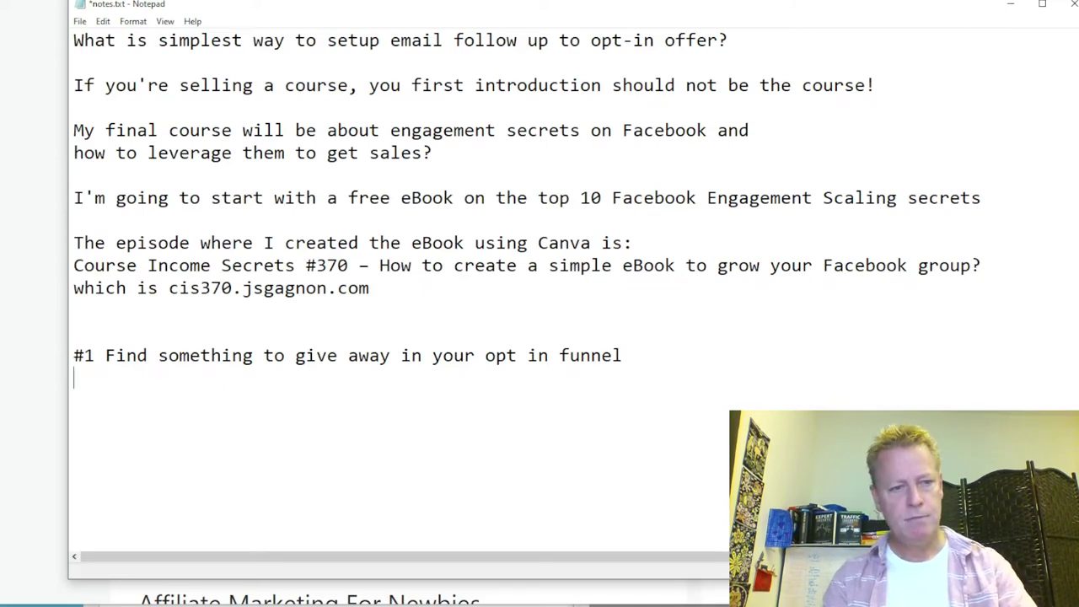
# Add the line "#2 Create a funnel to capture their email and send them the freebie" below point #1
pyautogui.write('#2 ')
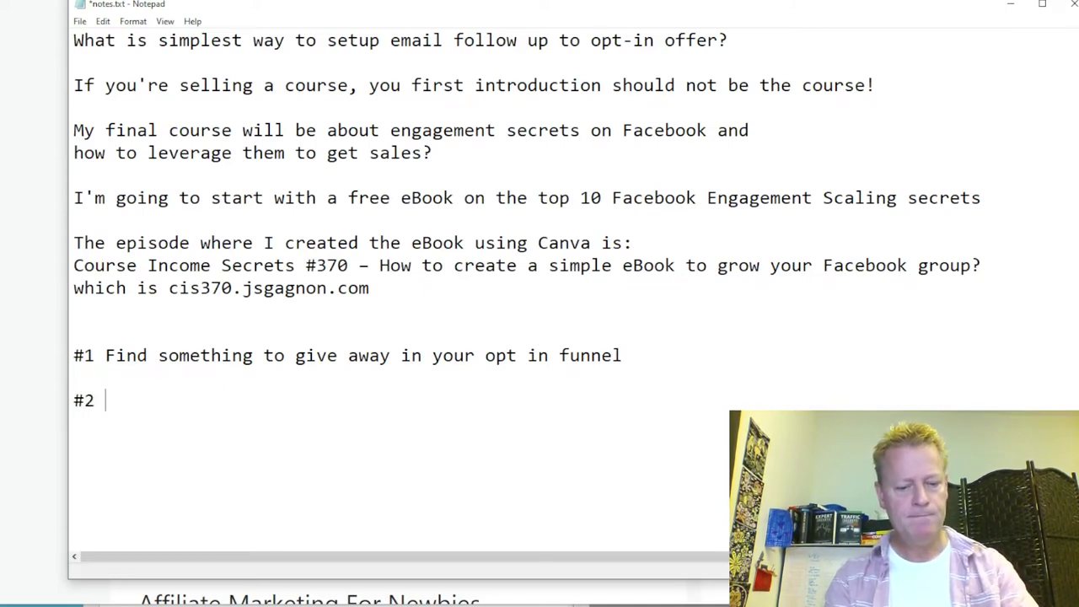
pyautogui.write('Create an')
pyautogui.write(' e')
pyautogui.press('BackSpace')
pyautogui.press('BackSpace')
pyautogui.press('BackSpace')
pyautogui.write('funnel ')
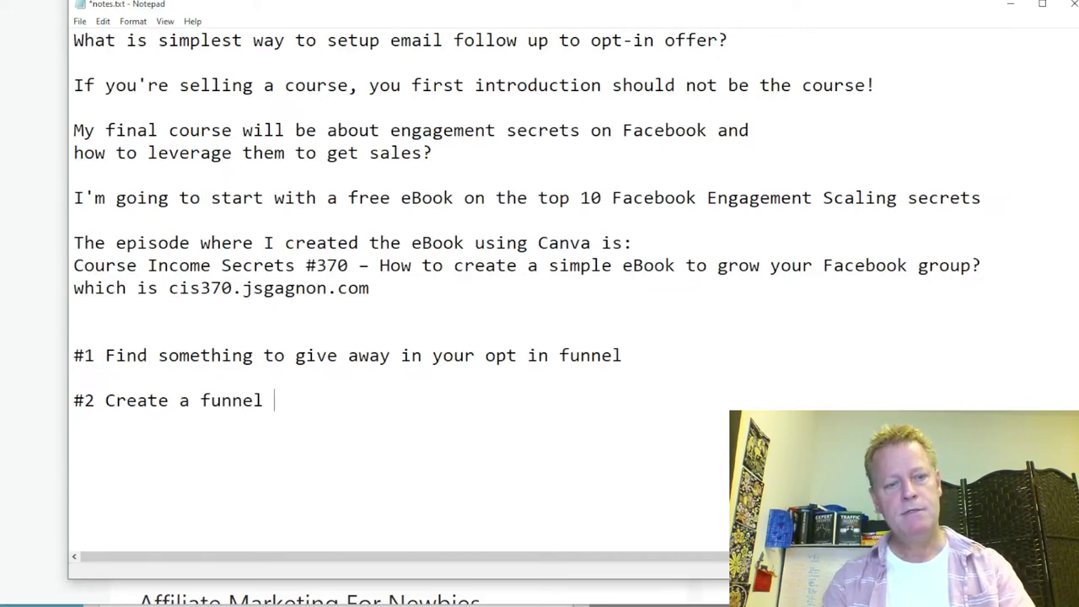
pyautogui.write('to capt')
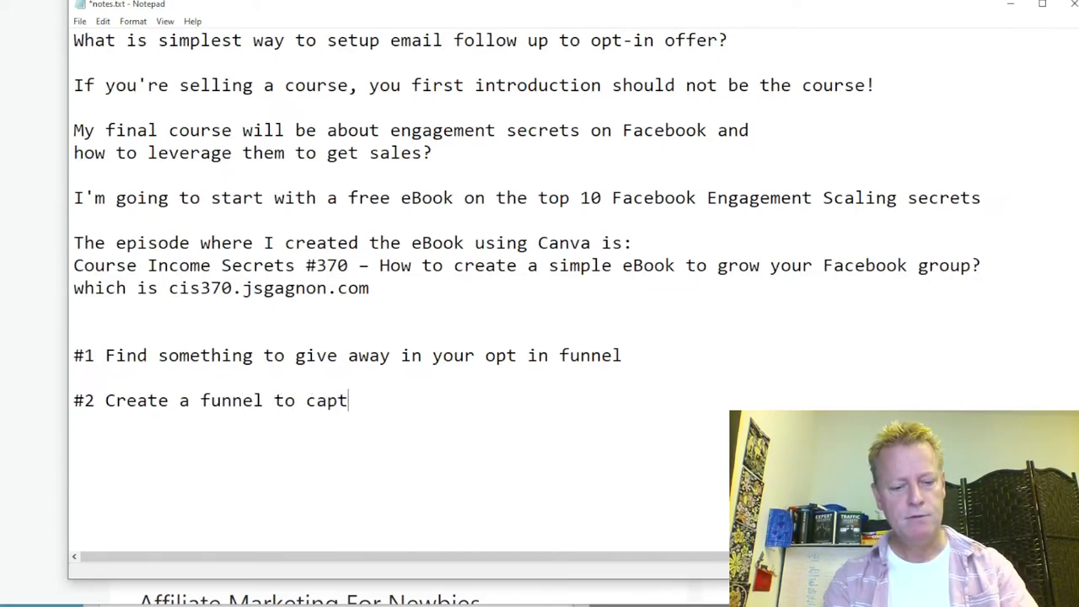
pyautogui.write('ure their e')
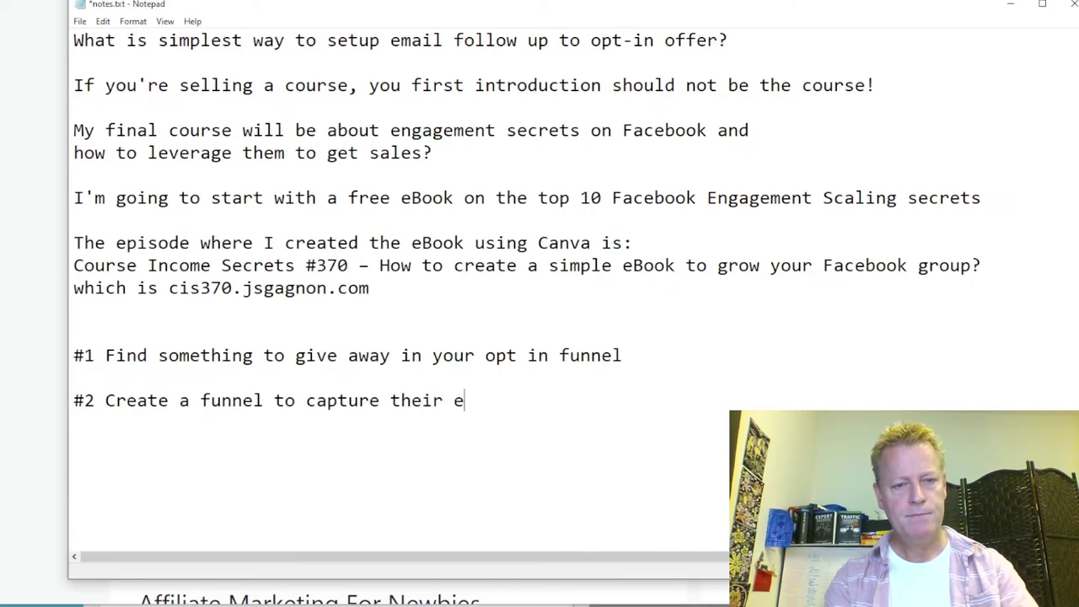
pyautogui.write('mail and send t')
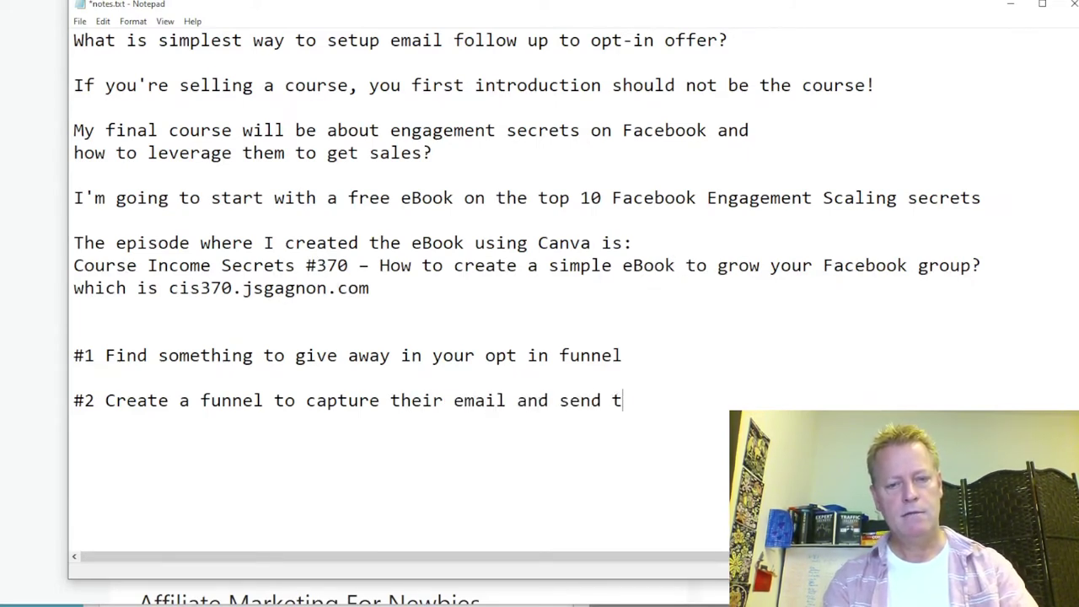
pyautogui.write('hem the')
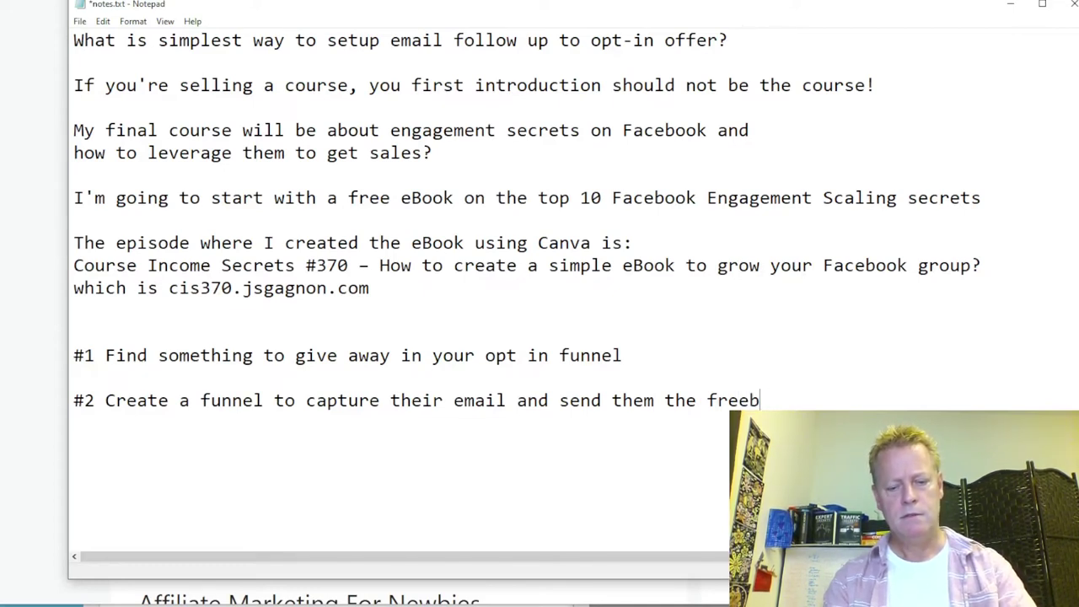
pyautogui.press('Return')
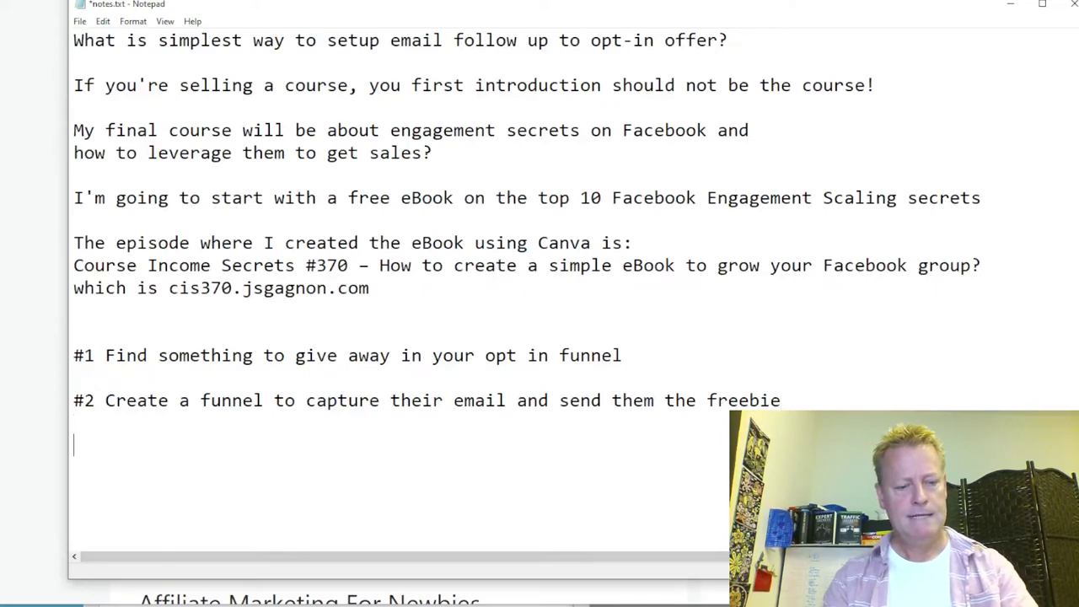
# Start point #3 below point #2 with the text "#3 Create email sequence to send the"
pyautogui.write('#3 Crea')
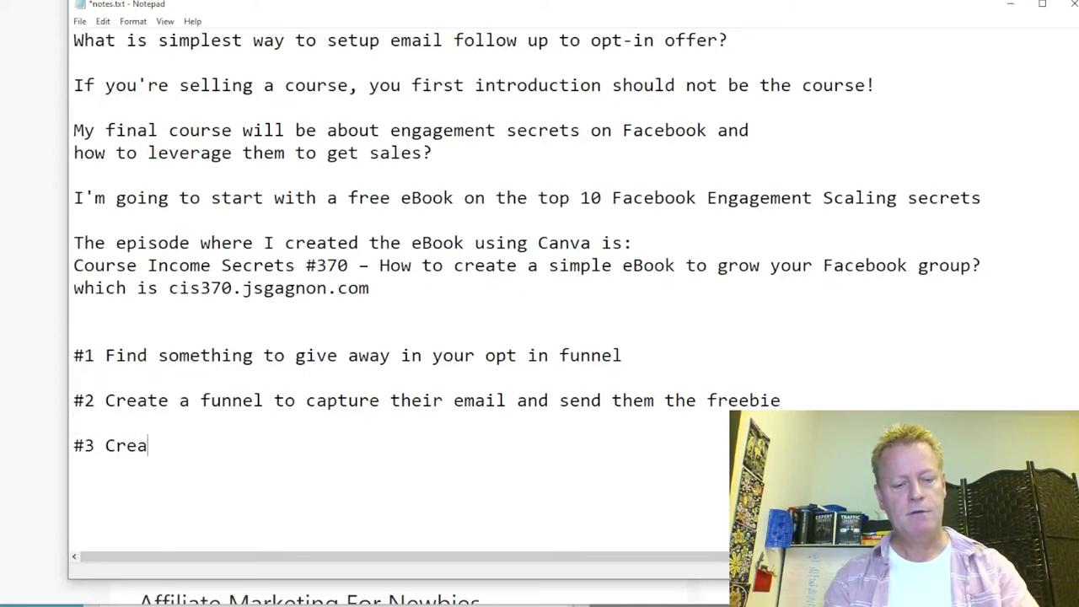
pyautogui.write('te email seq')
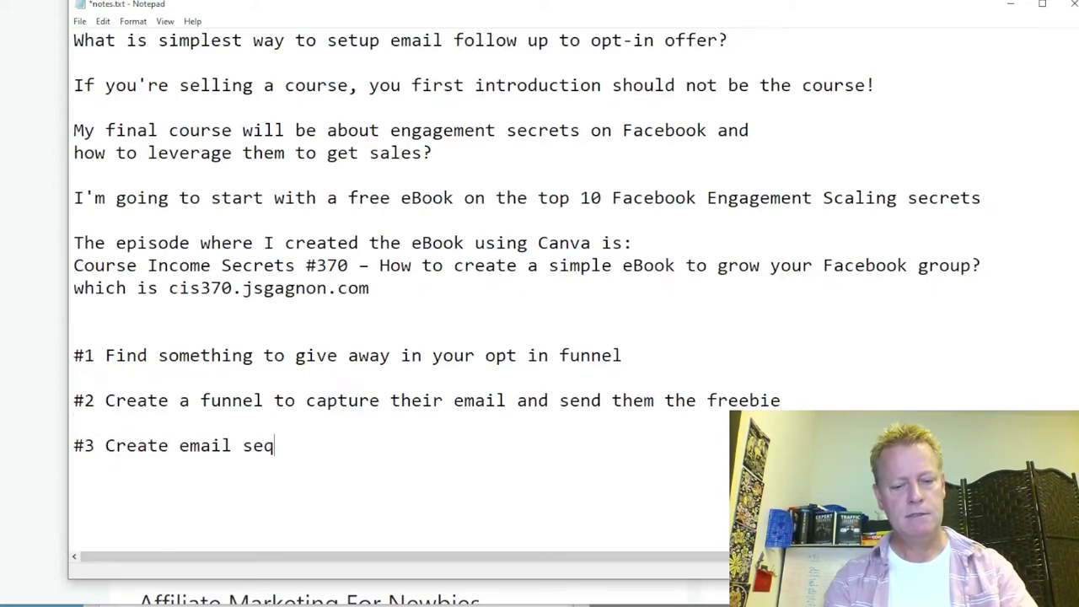
pyautogui.write('uence to send the')
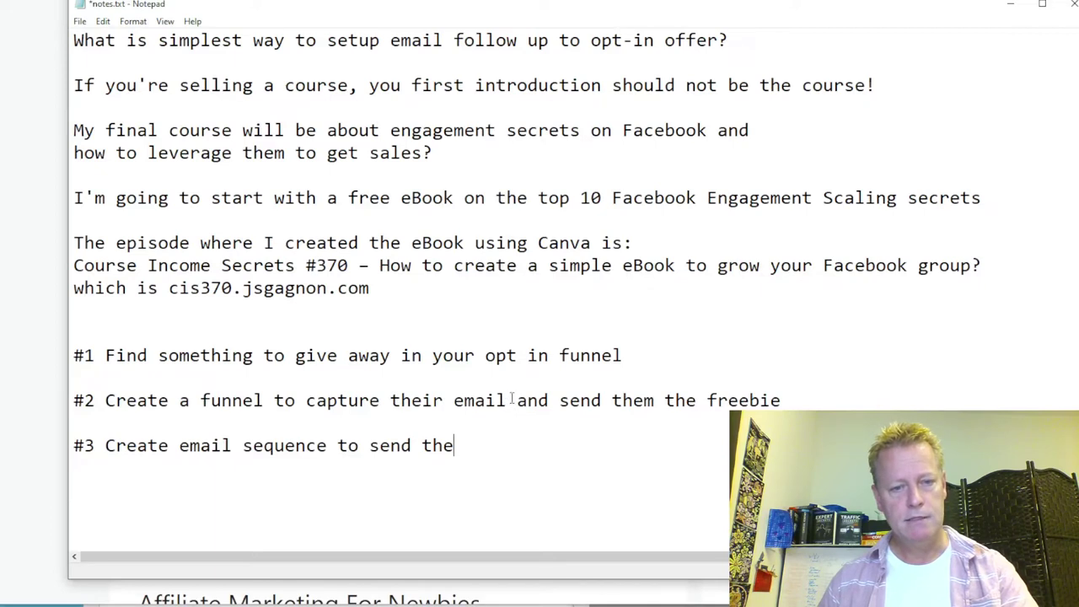
pyautogui.moveTo(516, 400); pyautogui.dragTo(750, 403)
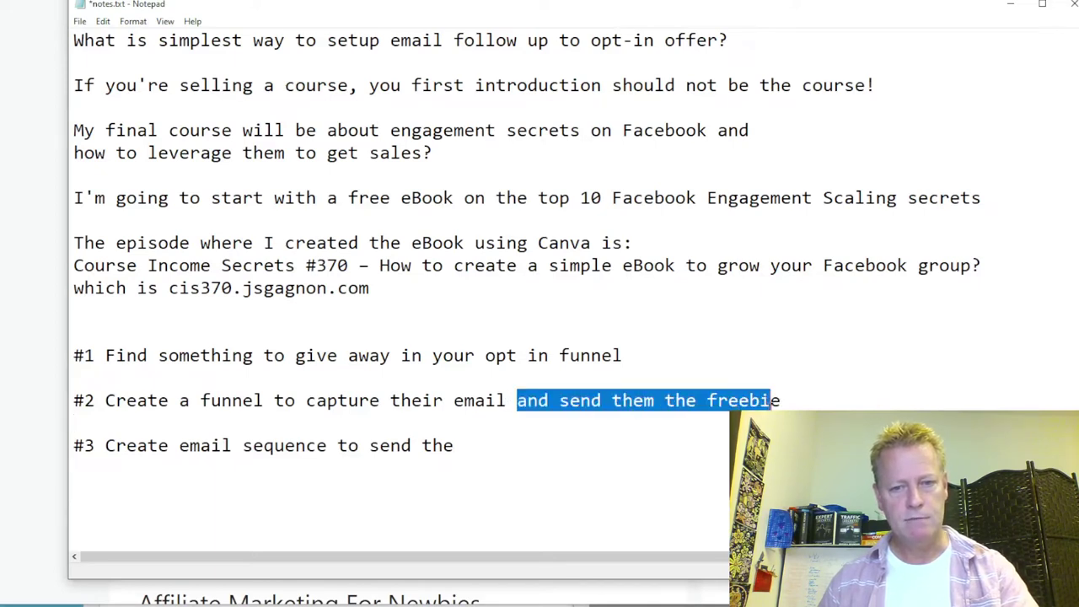
pyautogui.hotkey('ctrl', 'z')
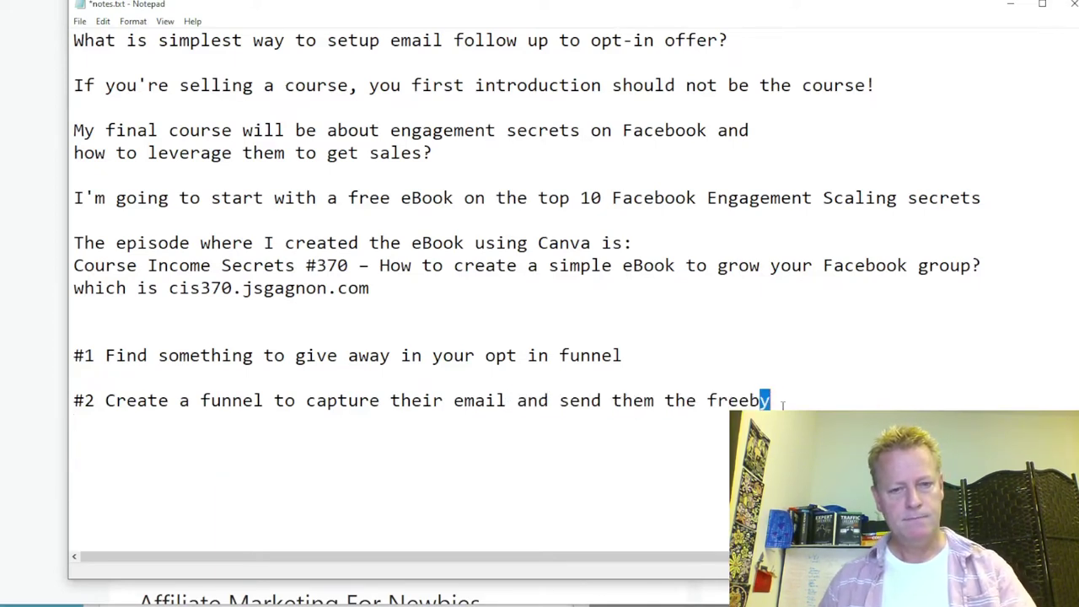
pyautogui.hotkey('ctrl', 'z')
pyautogui.click(604, 405)
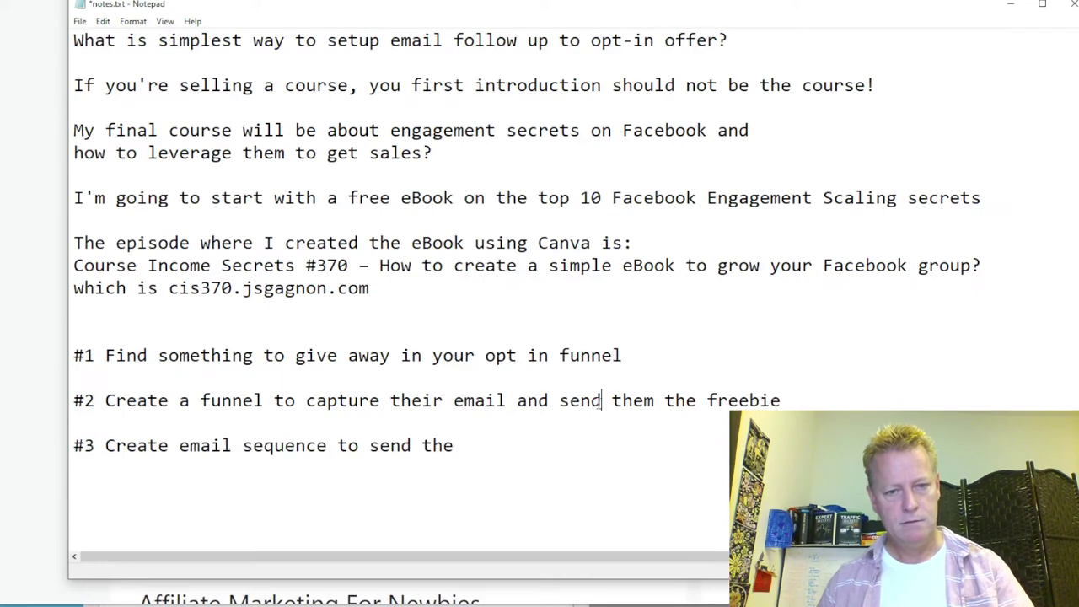
# Move "and send them the freebie" from point #2 to #3, making it read "#3 Create email sequence to send them the freebie"
pyautogui.moveTo(517, 401); pyautogui.dragTo(781, 403)
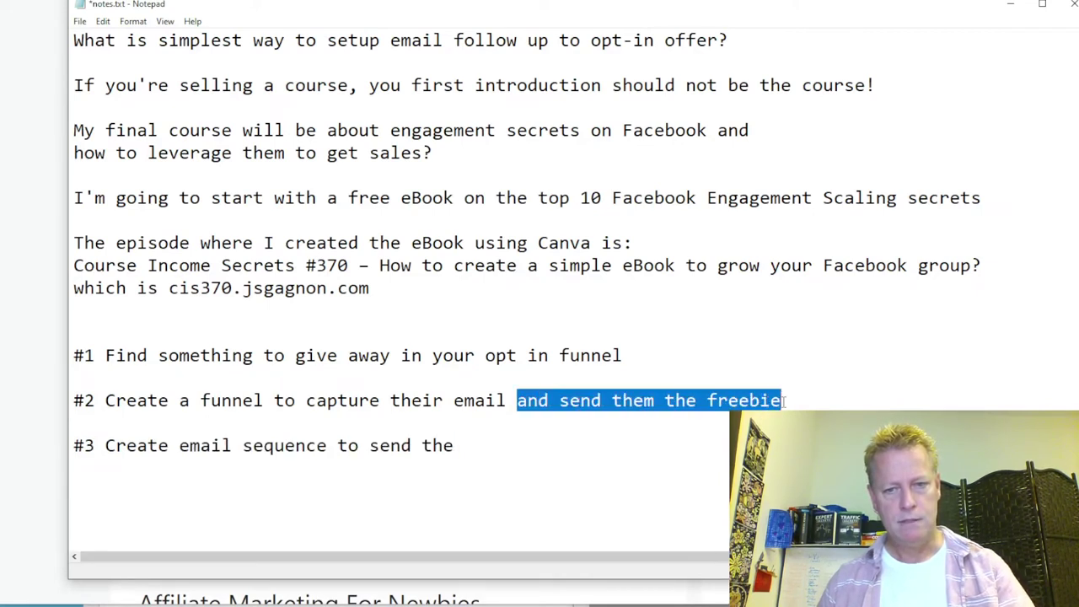
pyautogui.press('BackSpace')
pyautogui.click(547, 440)
pyautogui.press('BackSpace')
pyautogui.press('BackSpace')
pyautogui.press('BackSpace')
pyautogui.press('BackSpace')
pyautogui.write('and send them the freebie')
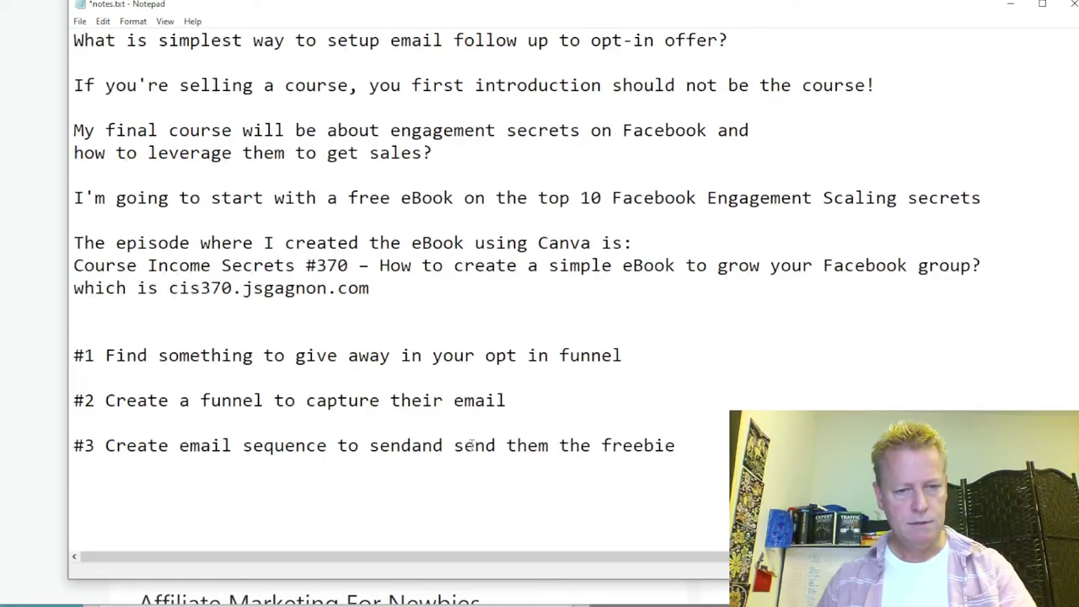
pyautogui.doubleClick(435, 447)
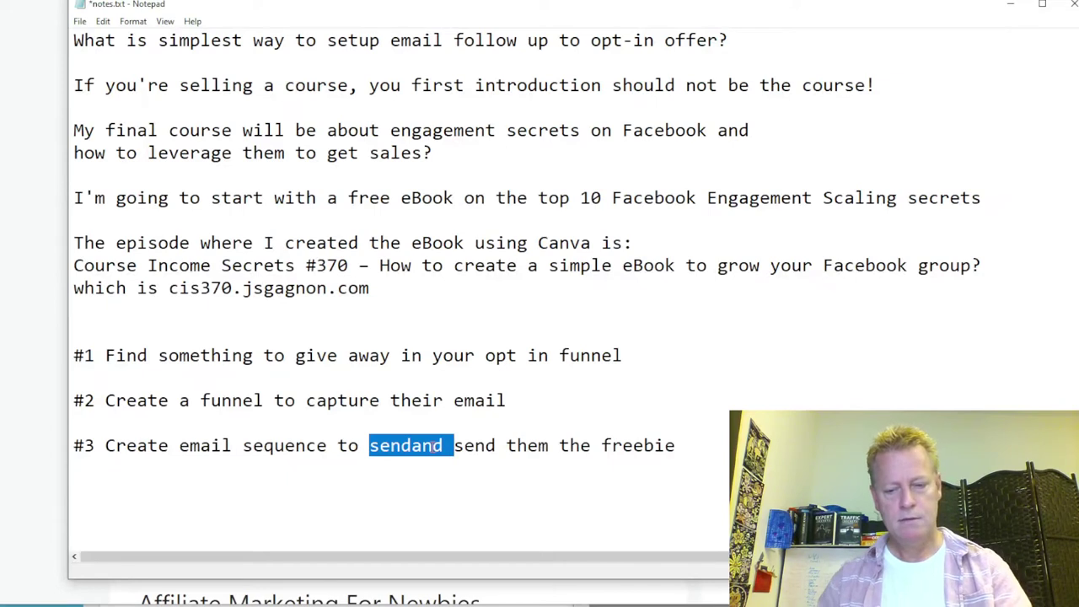
pyautogui.press('BackSpace')
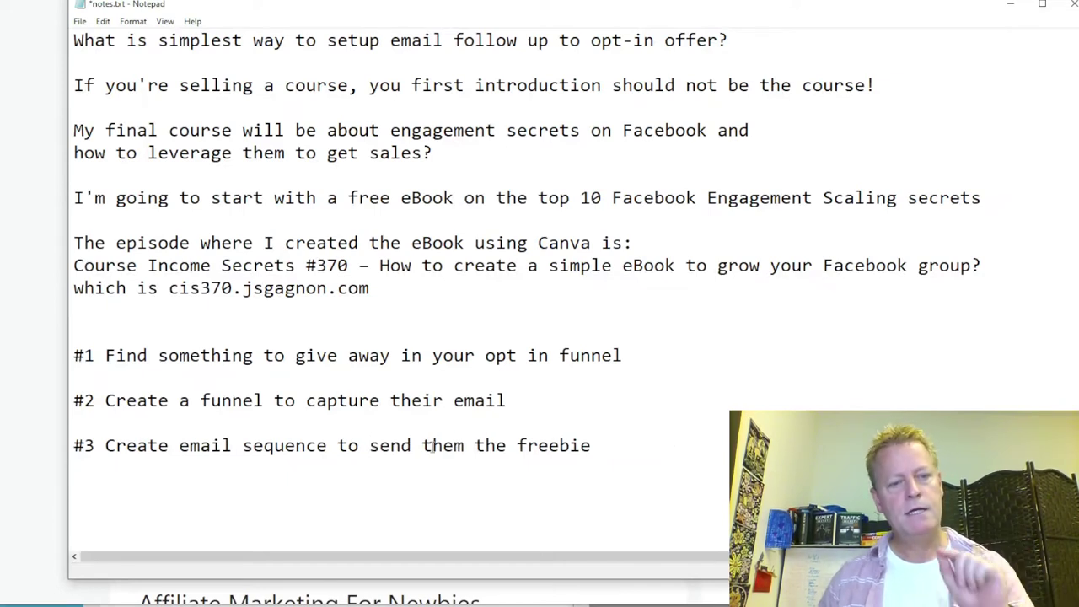
# Add the line "#4 Add followup to email sequence based on the freebie" below point #3 in the notes
pyautogui.click(602, 447)
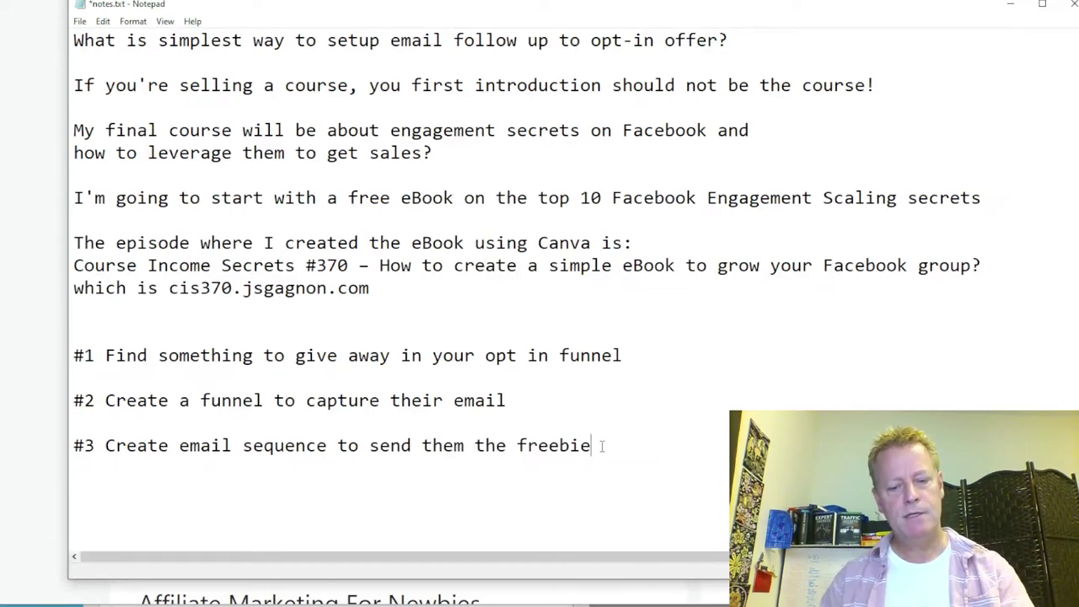
pyautogui.press('Return')
pyautogui.press('Return')
pyautogui.write('#4')
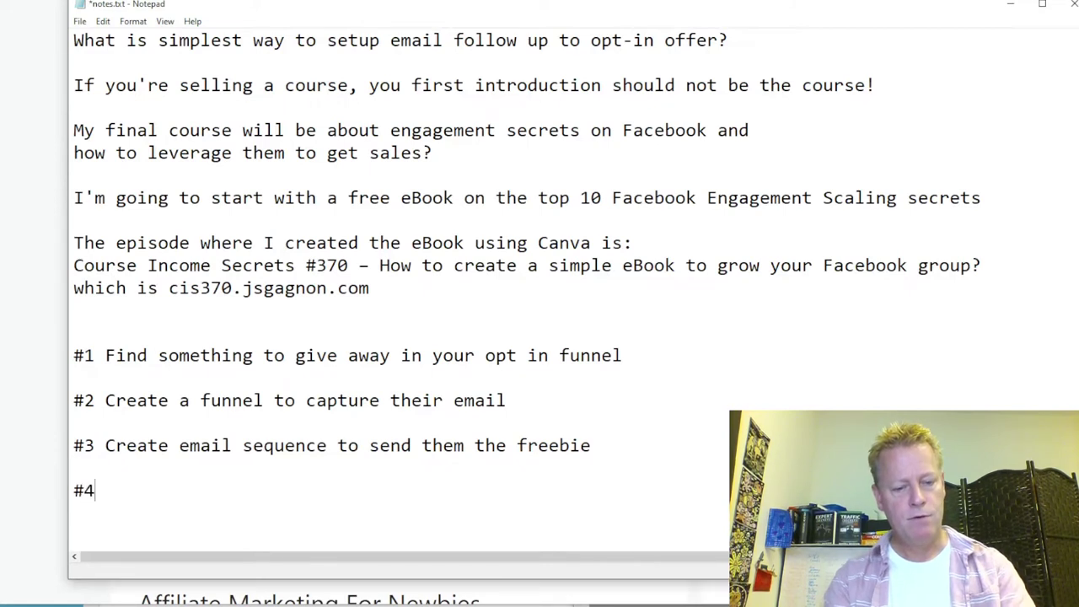
pyautogui.write(' add')
pyautogui.press('BackSpace')
pyautogui.press('BackSpace')
pyautogui.press('BackSpace')
pyautogui.write('Add follo')
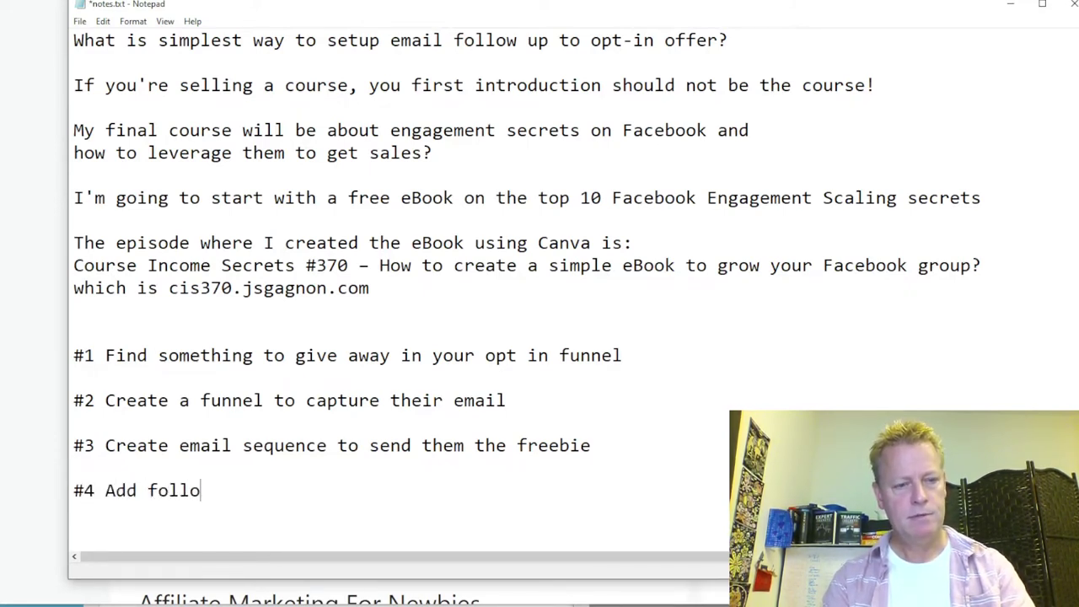
pyautogui.write('wup to ema')
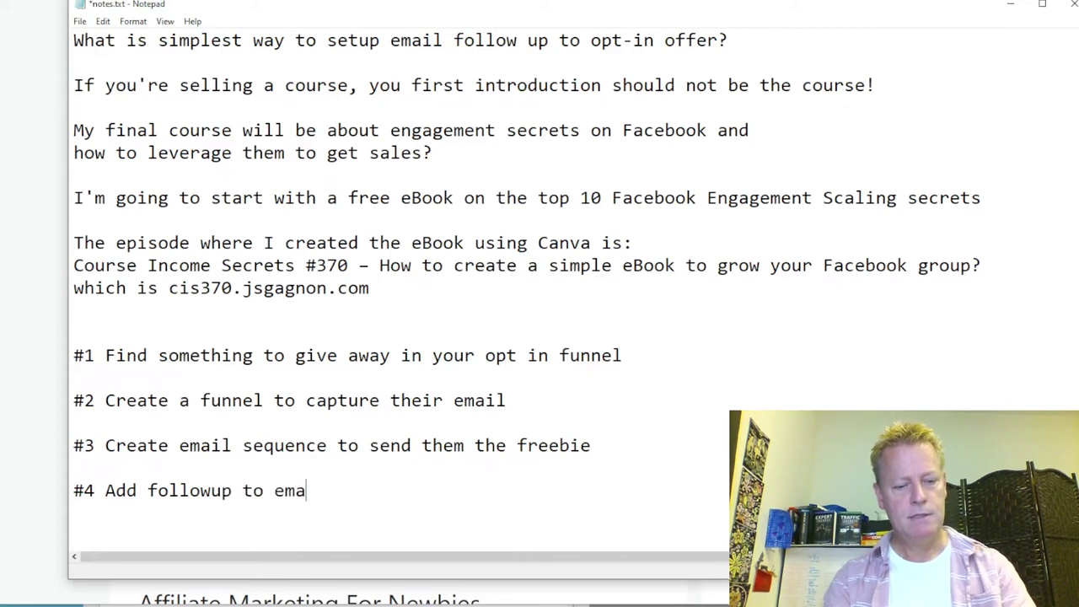
pyautogui.write('il sequence bas')
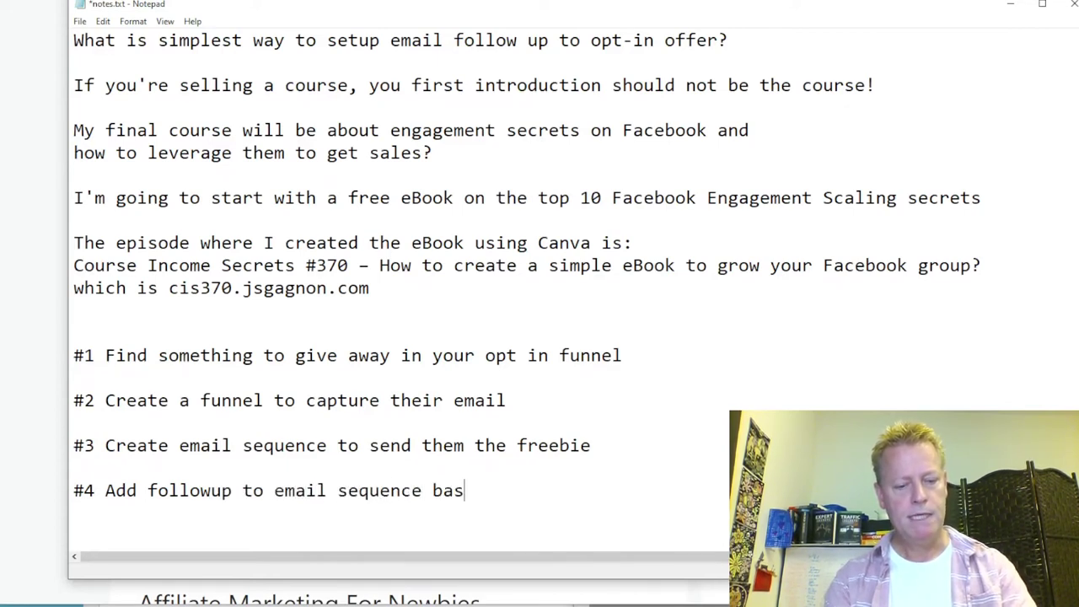
pyautogui.write('ed on the freebie')
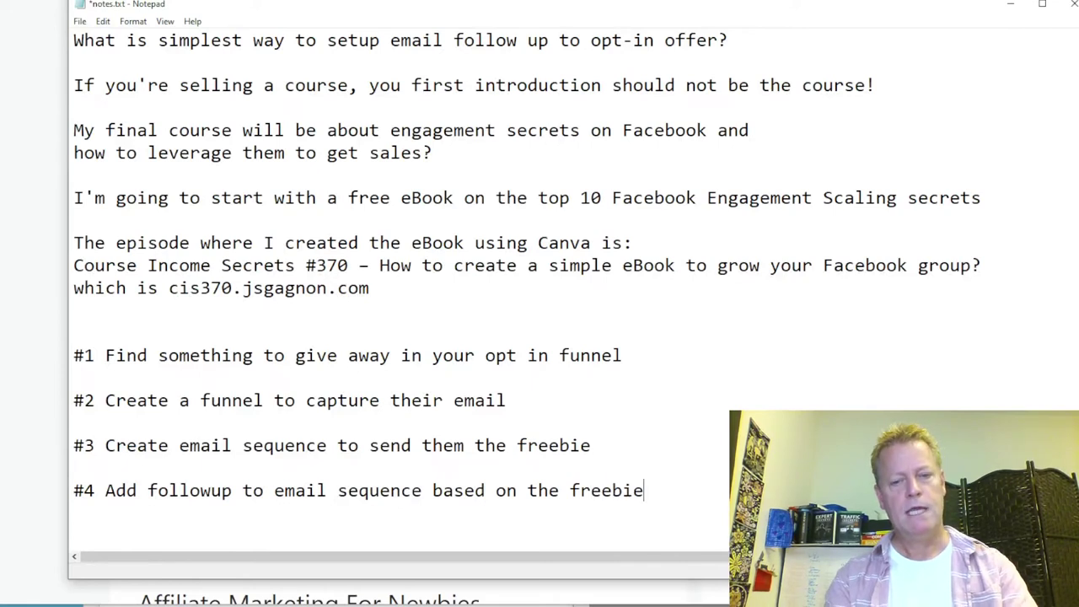
pyautogui.press('Return')
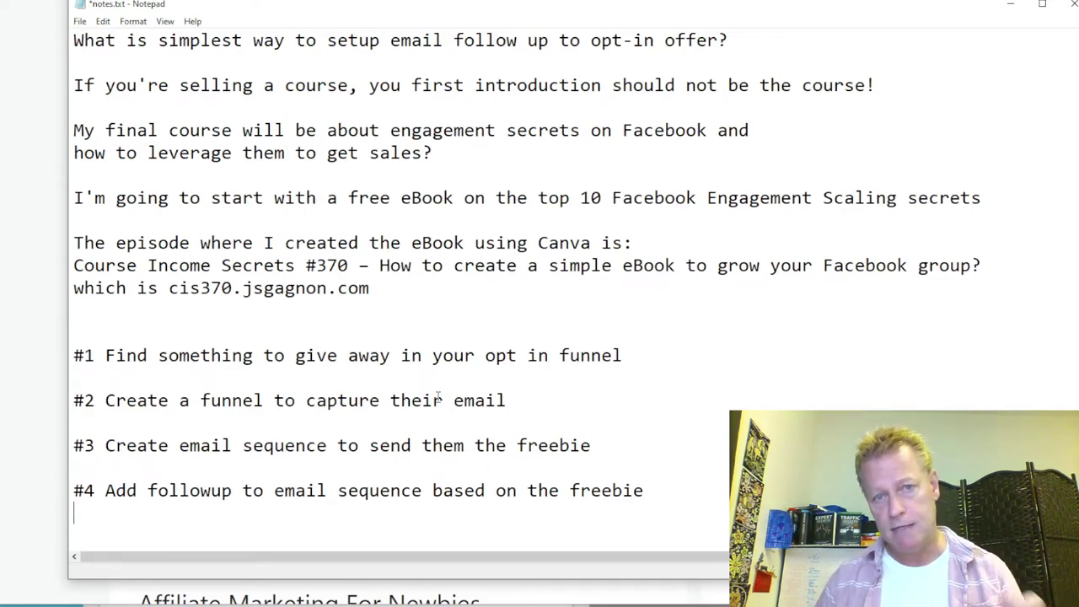
# Switch to AWeber and delete the Lead Magnet campaign together with its message
pyautogui.hotkey('alt', 'Tab')
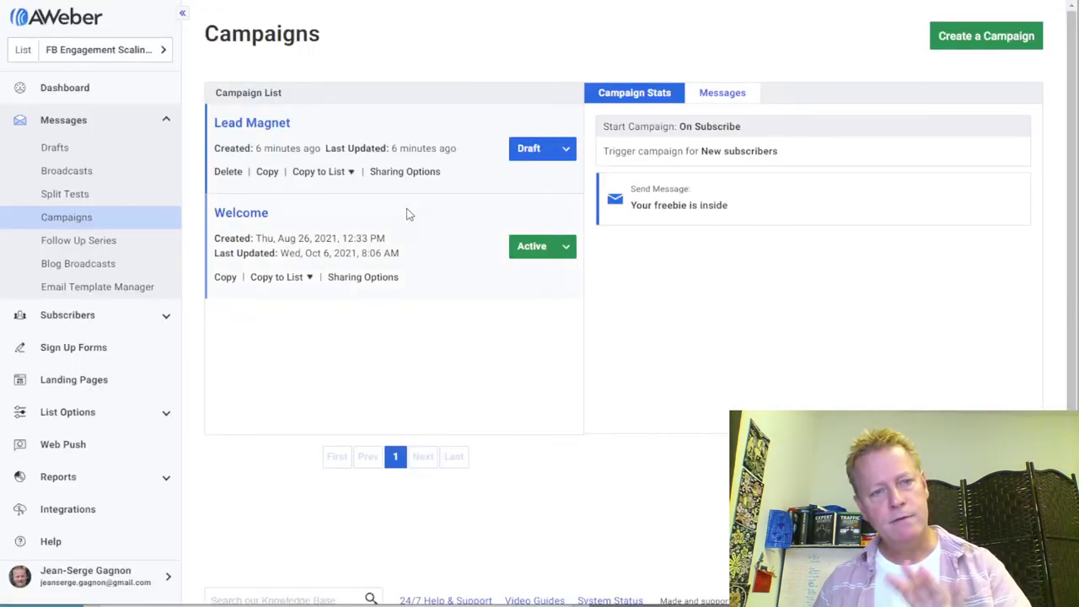
pyautogui.click(566, 152)
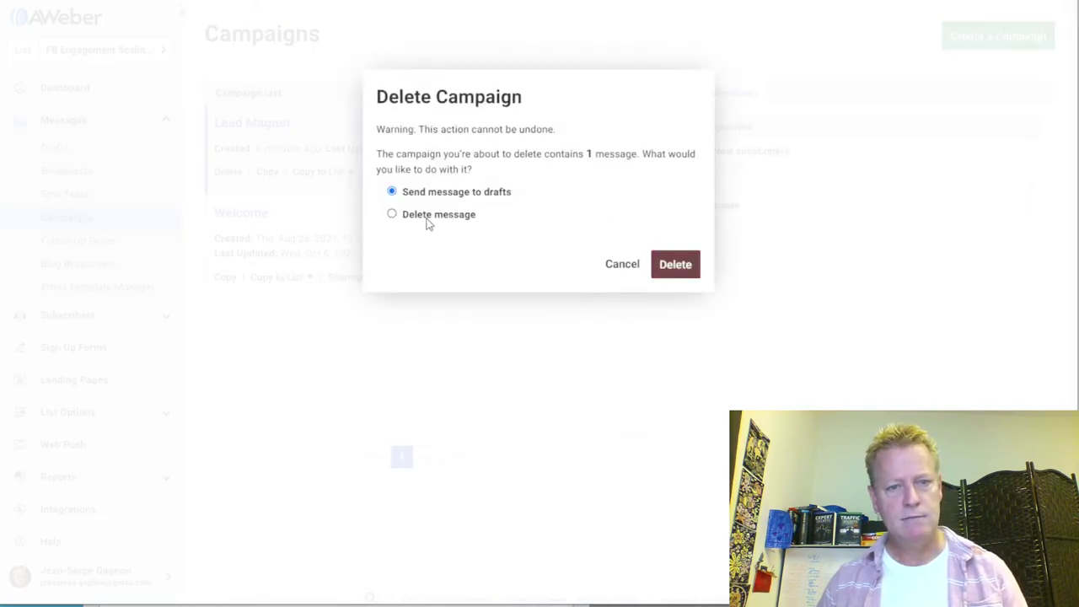
pyautogui.click(427, 217)
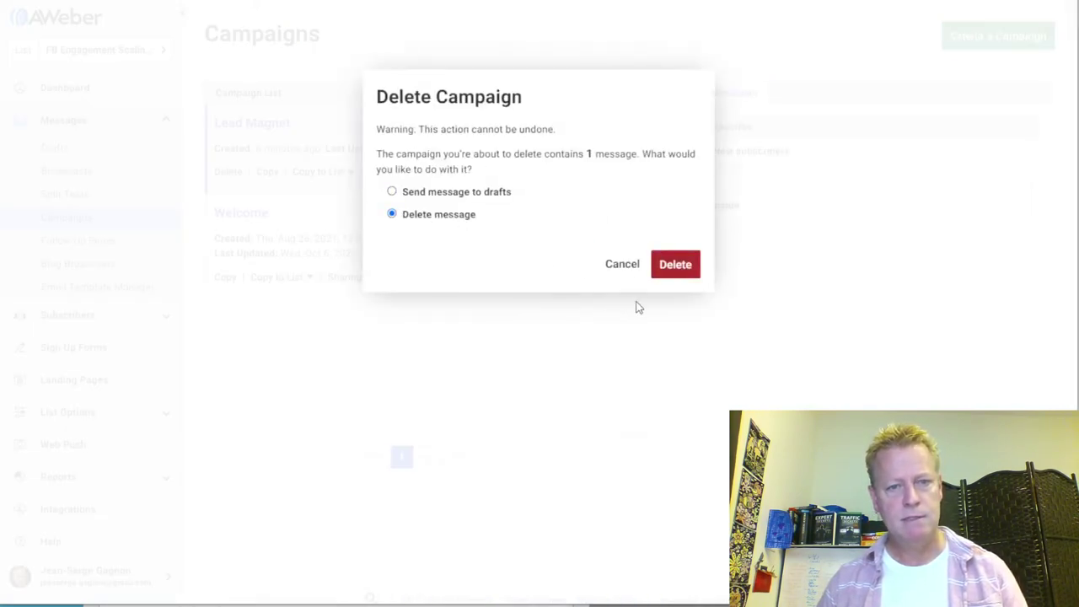
pyautogui.click(666, 266)
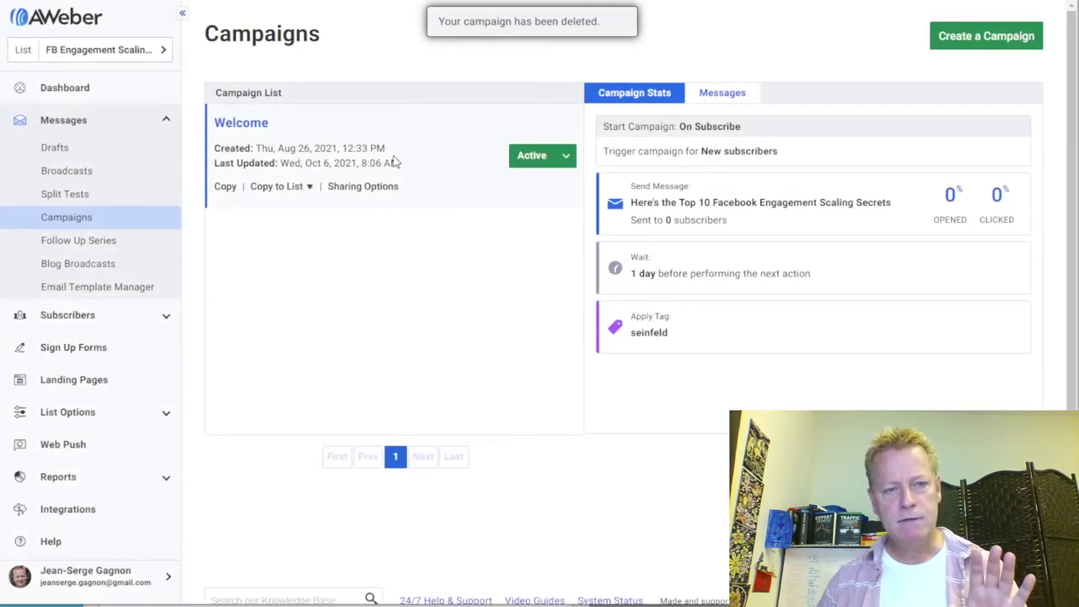
# Append a Send Message action to the Welcome campaign and create its message in the Drag & Drop Email Builder, pausing the campaign
pyautogui.click(248, 125)
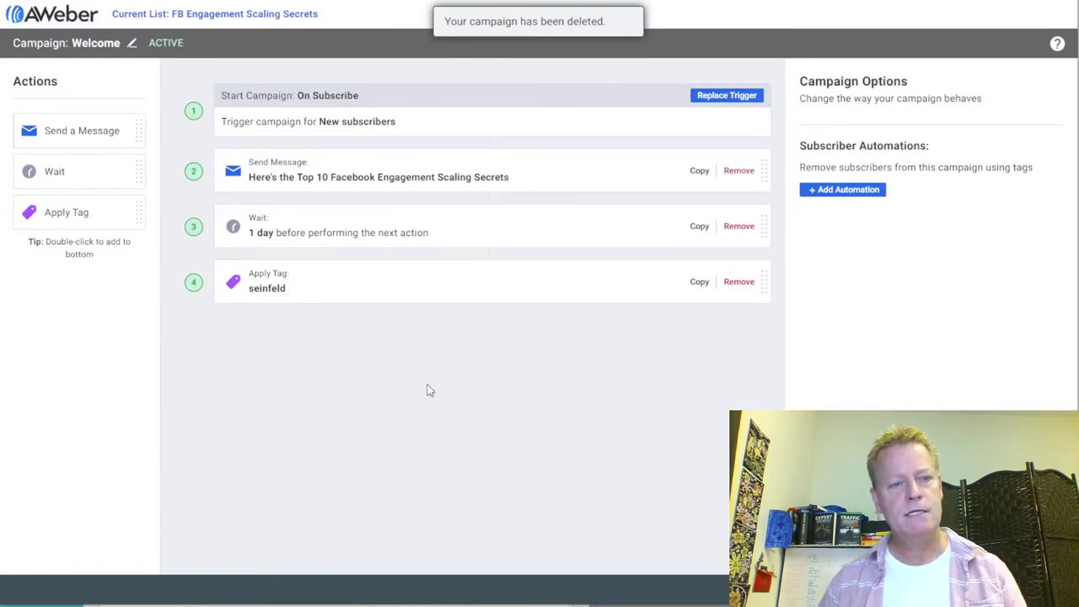
pyautogui.doubleClick(44, 126)
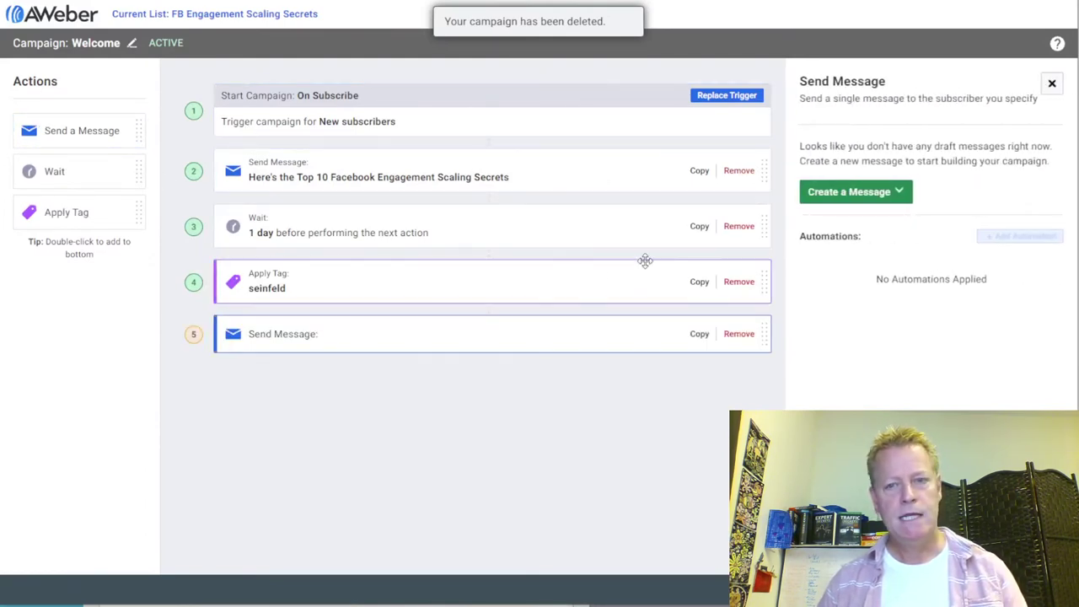
pyautogui.click(841, 194)
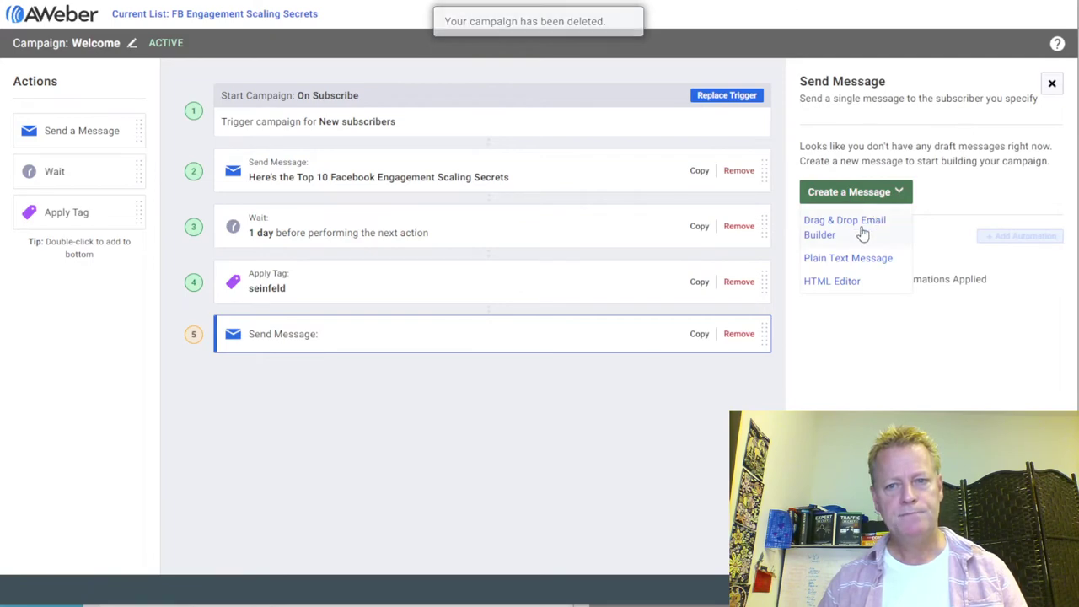
pyautogui.click(862, 231)
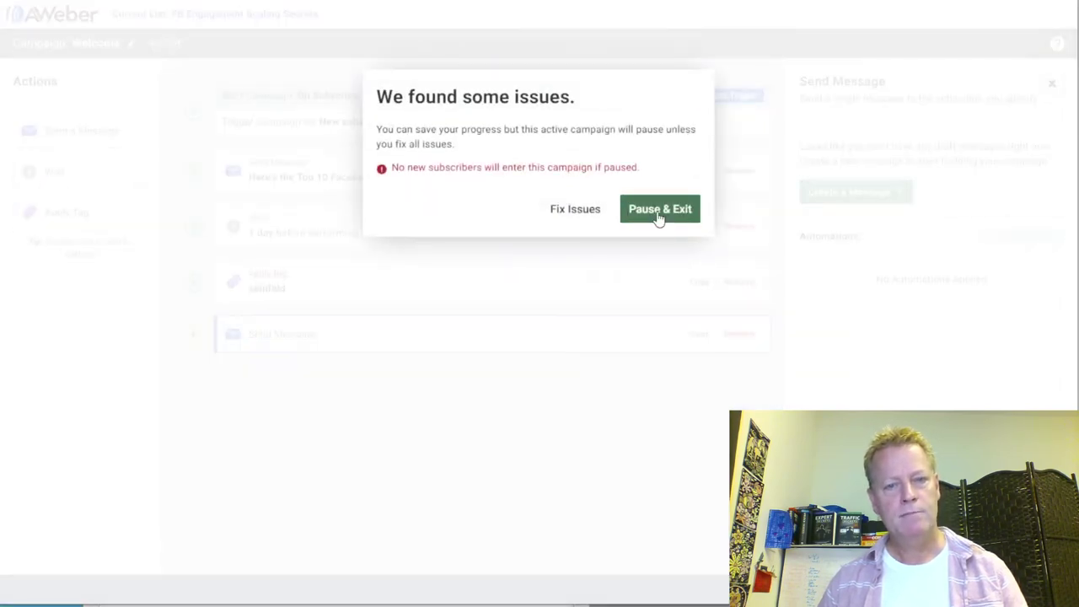
pyautogui.click(656, 216)
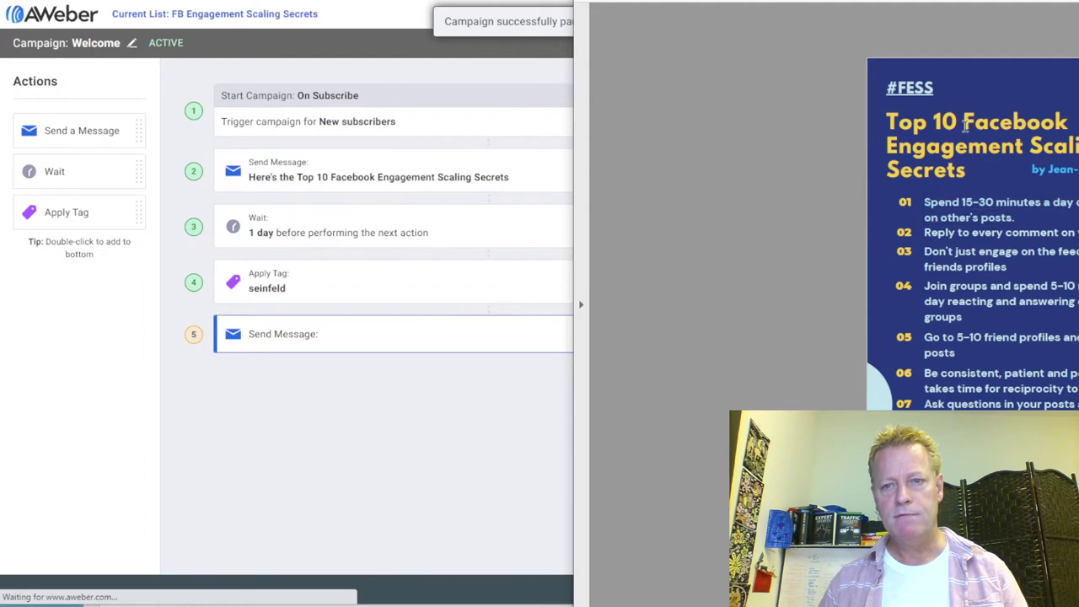
# Enter the message subject "FESS: Welcome to Facebook Engagement", using the eBook's title as reference
pyautogui.moveTo(966, 124); pyautogui.dragTo(971, 171)
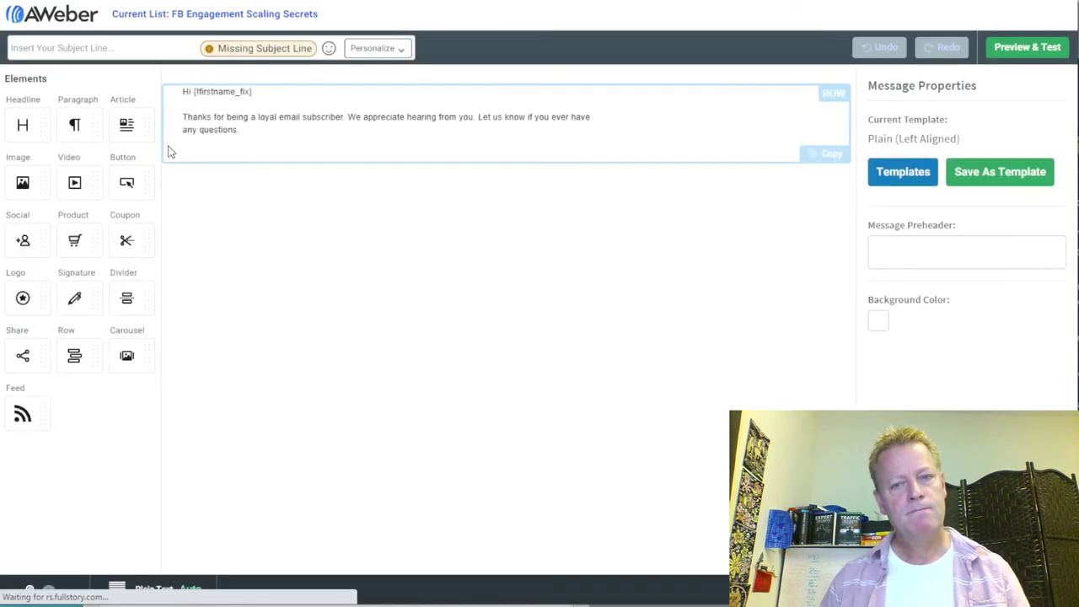
pyautogui.click(137, 41)
pyautogui.write('FESS')
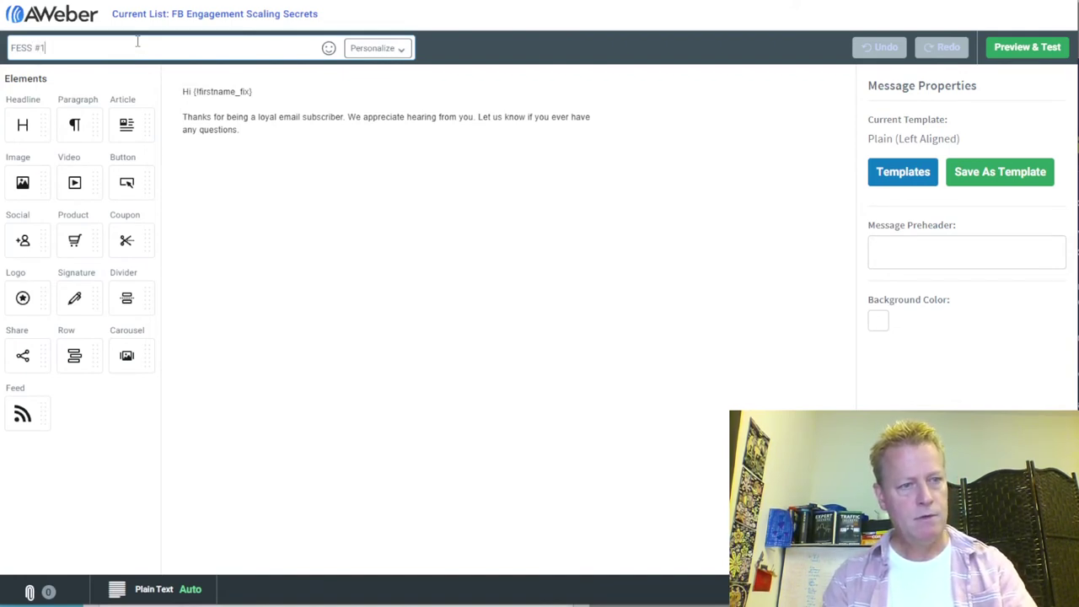
pyautogui.write(' #1')
pyautogui.press('BackSpace')
pyautogui.press('BackSpace')
pyautogui.write('Welcome to Facebook Engagement')
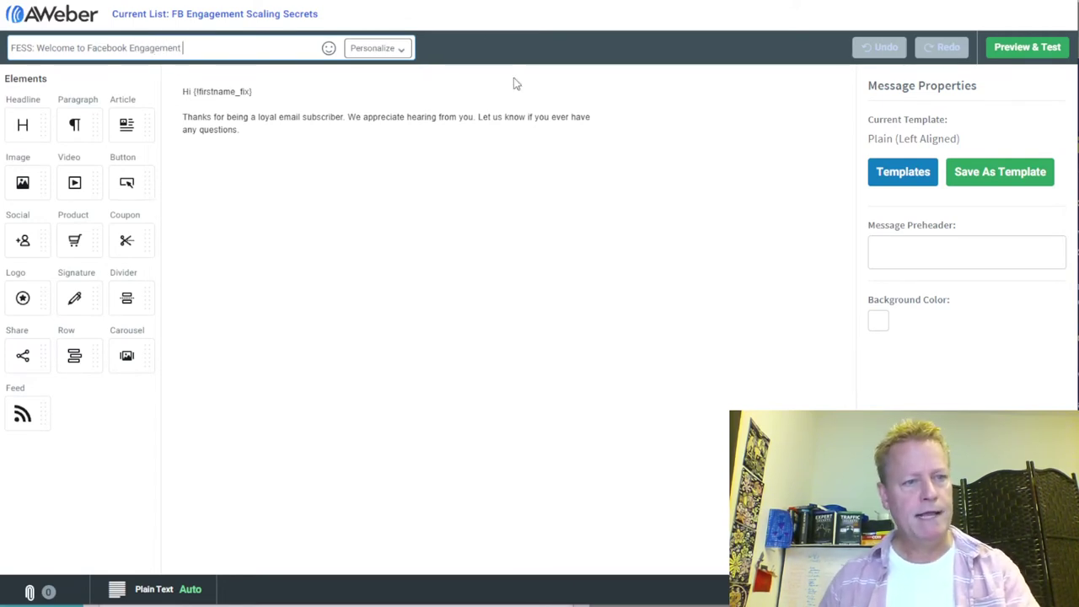
# Change the subject after "FESS:" to "Secret #1: Spend 15-30 minutes a day commenting on other's posts.", taking the tip text from the eBook
pyautogui.moveTo(183, 48); pyautogui.dragTo(38, 49)
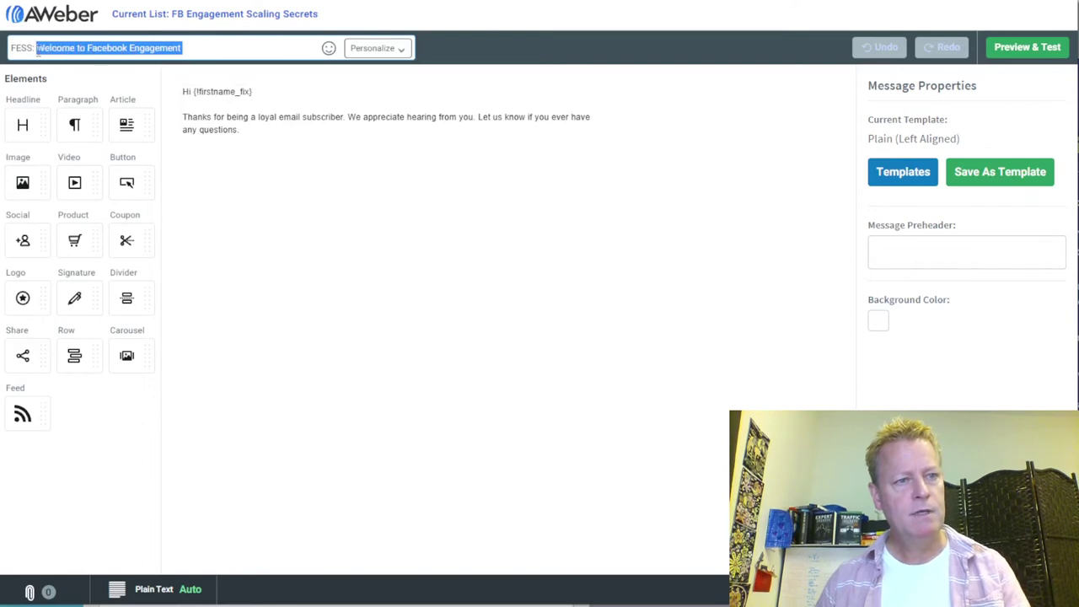
pyautogui.write('Secret #1:')
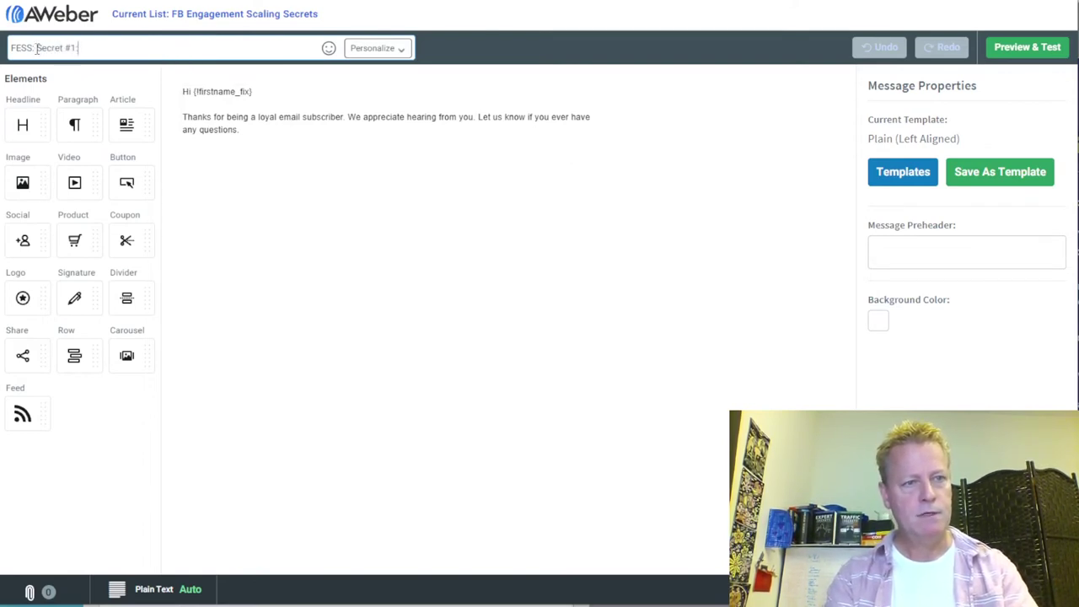
pyautogui.hotkey('alt', 'Tab')
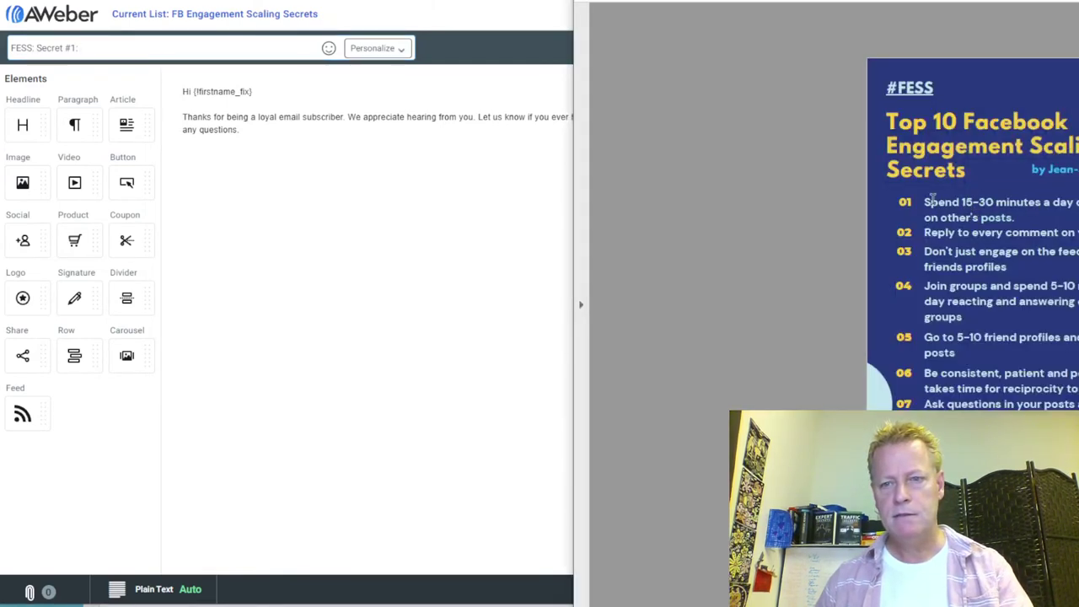
pyautogui.moveTo(926, 200); pyautogui.dragTo(1015, 218)
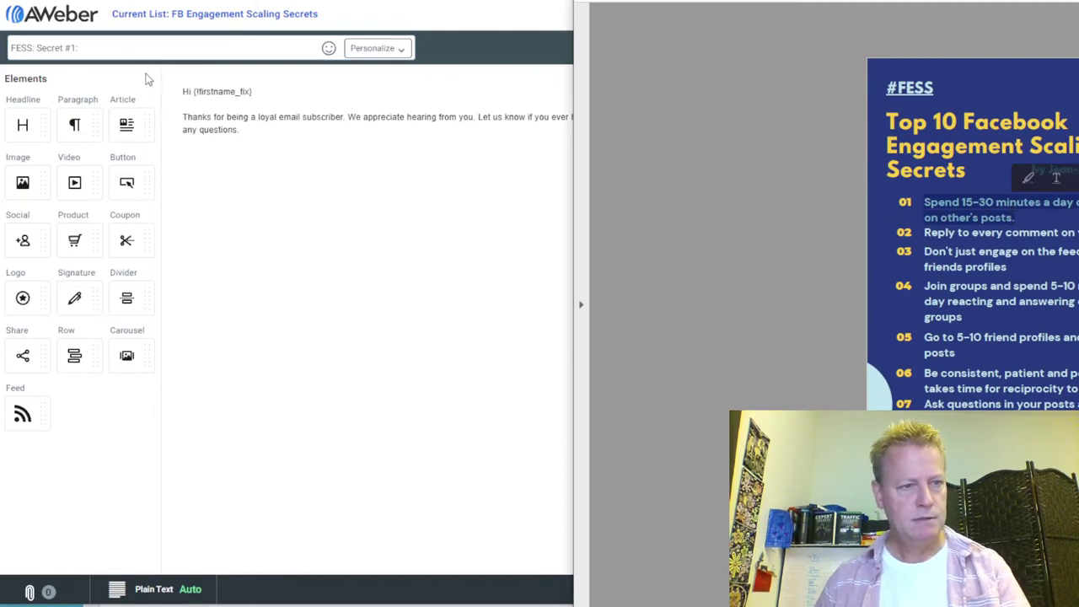
pyautogui.click(119, 48)
pyautogui.write("Spend 15-30 minutes a day commenting on other's posts")
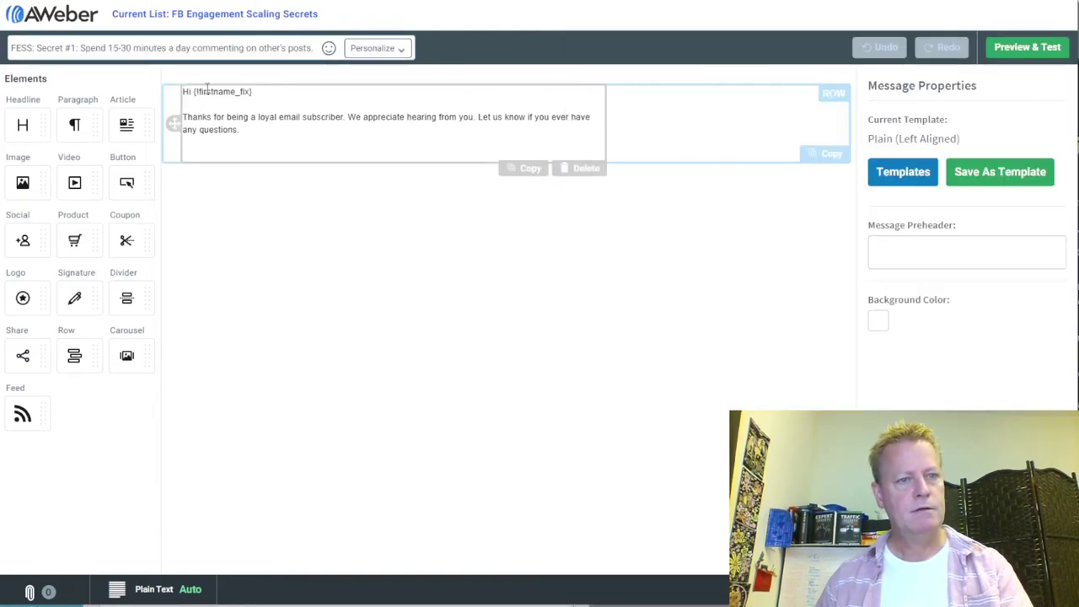
# Replace the placeholder paragraph below the greeting in the message body with the copied text
pyautogui.click(256, 132)
pyautogui.moveTo(255, 132); pyautogui.dragTo(182, 103)
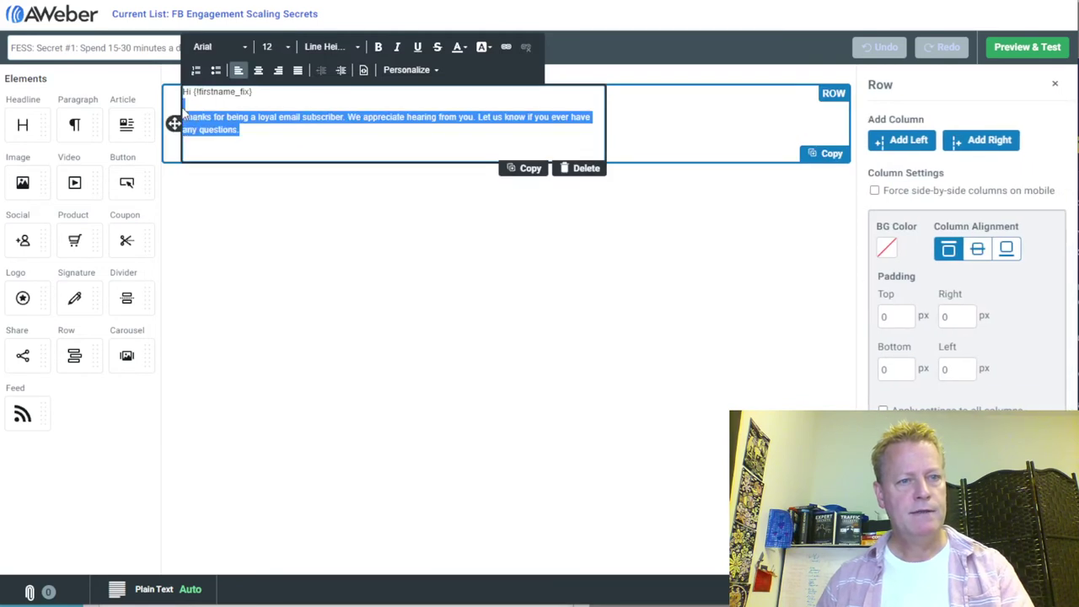
pyautogui.press('BackSpace')
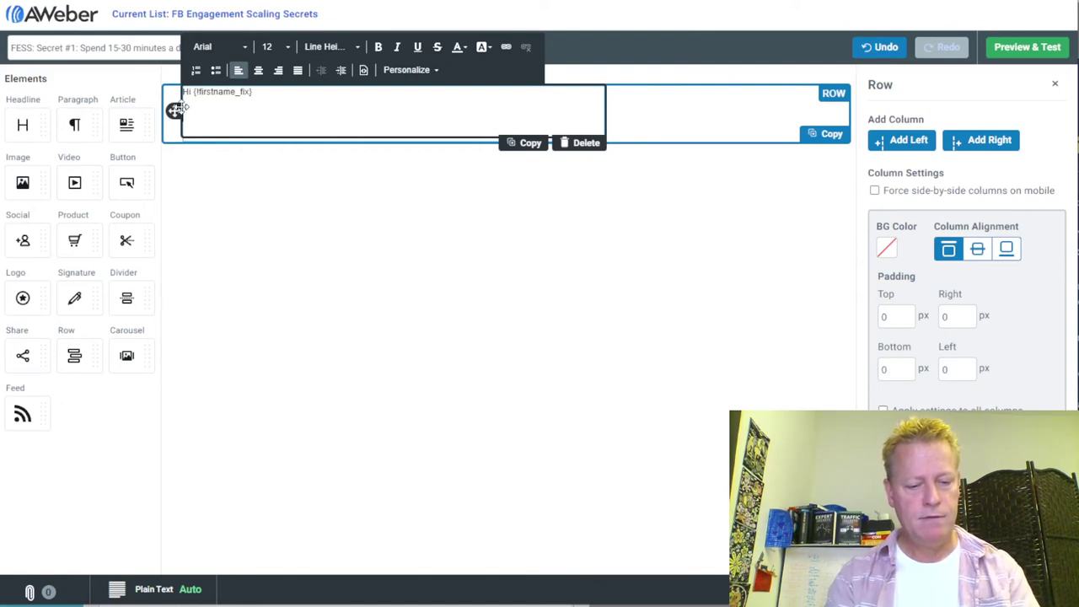
pyautogui.press('BackSpace')
pyautogui.press('BackSpace')
pyautogui.press('BackSpace')
pyautogui.press('BackSpace')
pyautogui.press('BackSpace')
pyautogui.press('BackSpace')
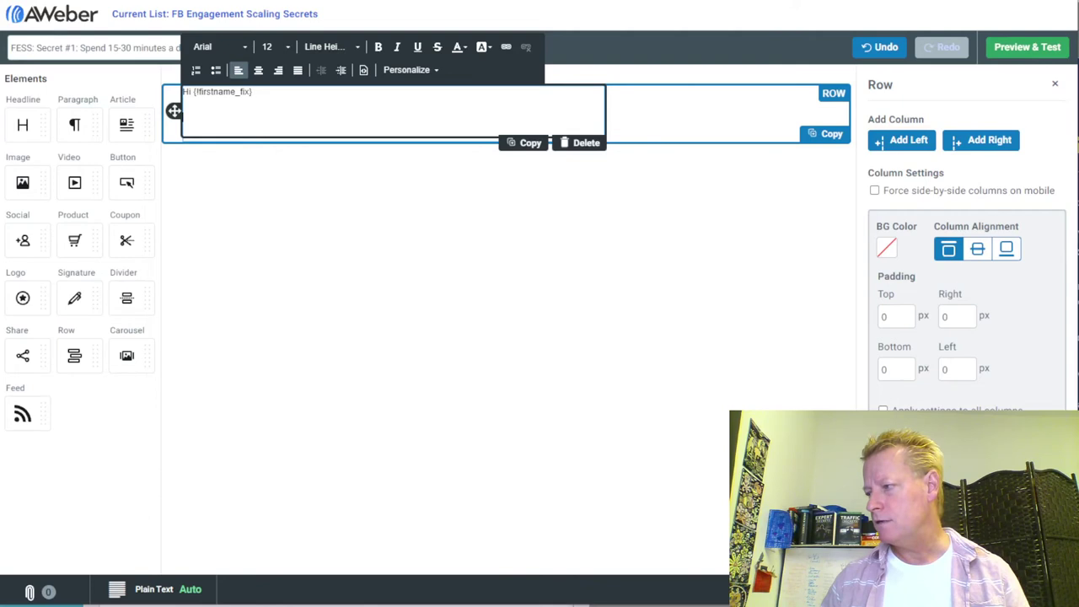
pyautogui.hotkey('ctrl', 'v')
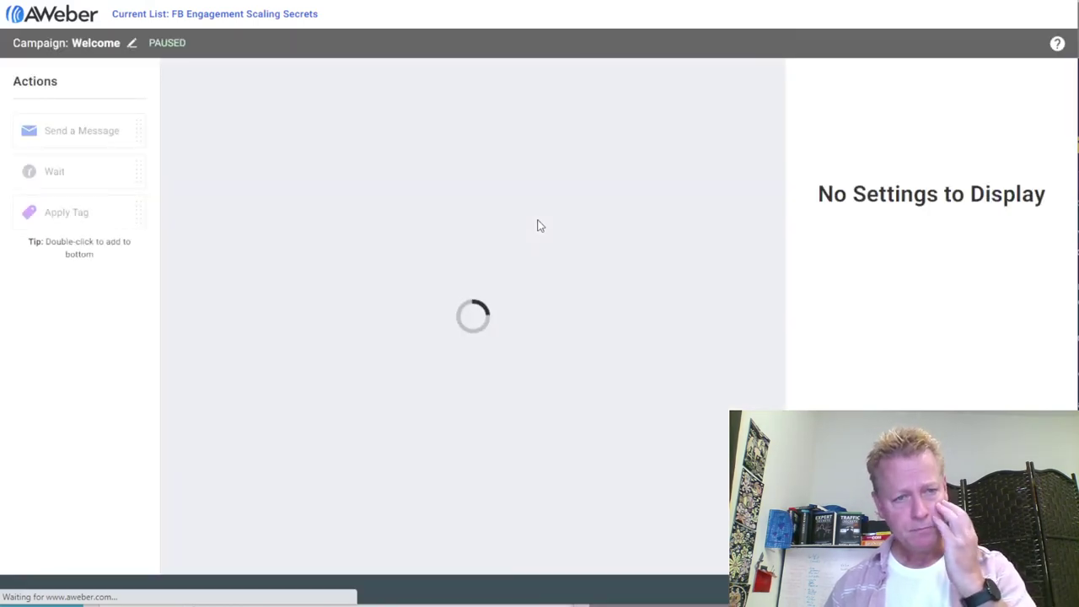
# Move the seinfeld Apply Tag action below the "FESS: Secret #1" message in the Welcome campaign
pyautogui.moveTo(313, 289); pyautogui.dragTo(355, 435)
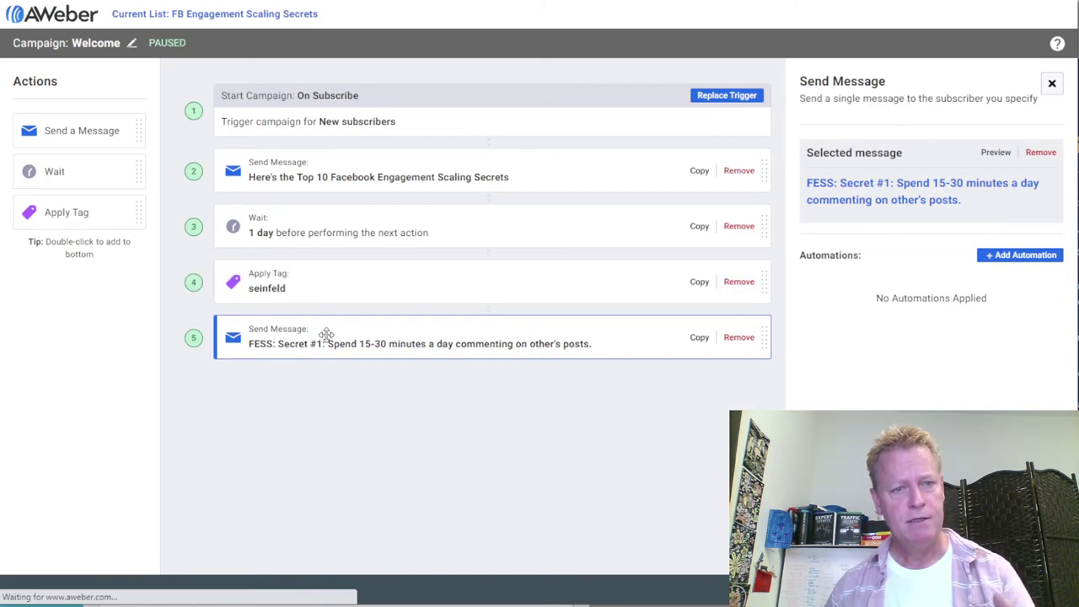
pyautogui.moveTo(308, 282); pyautogui.dragTo(315, 342)
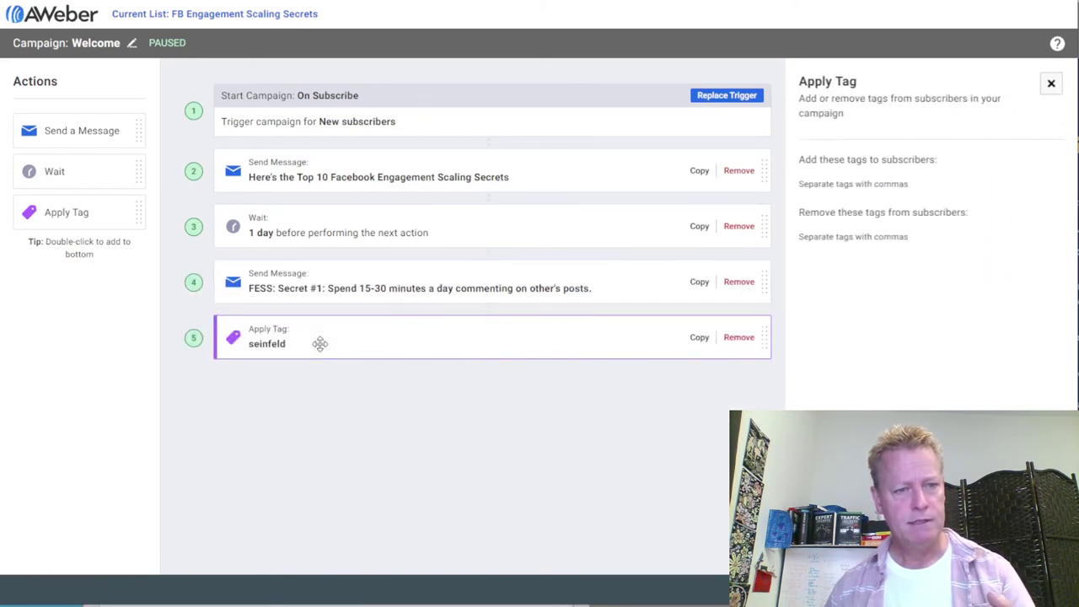
# Append three 1-day waits alternating with two empty Send Message actions, and move the seinfeld tag action to the campaign's end
pyautogui.doubleClick(59, 170)
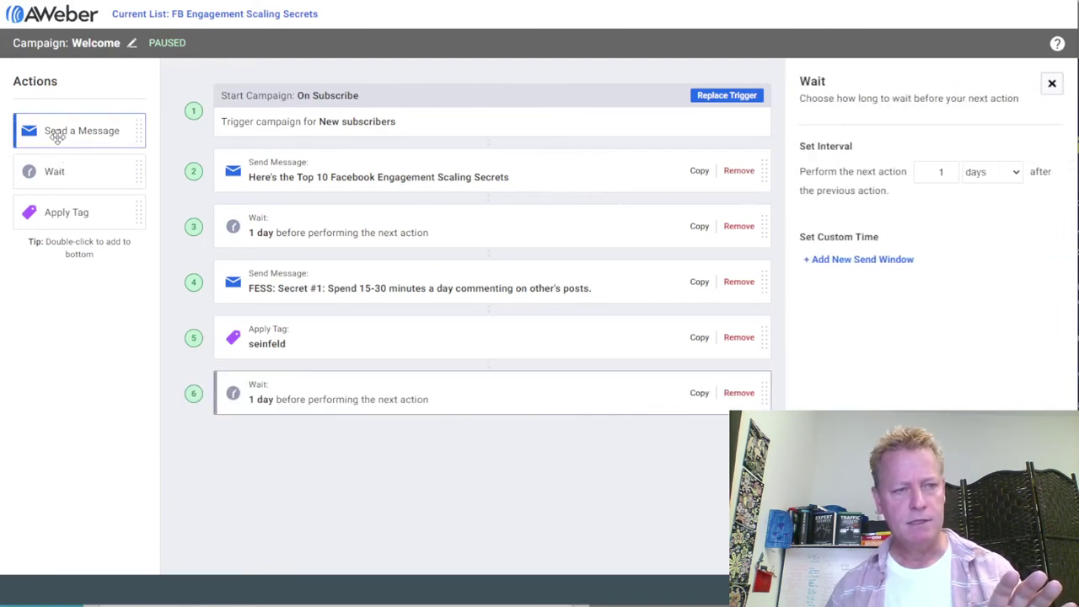
pyautogui.doubleClick(54, 133)
pyautogui.doubleClick(69, 170)
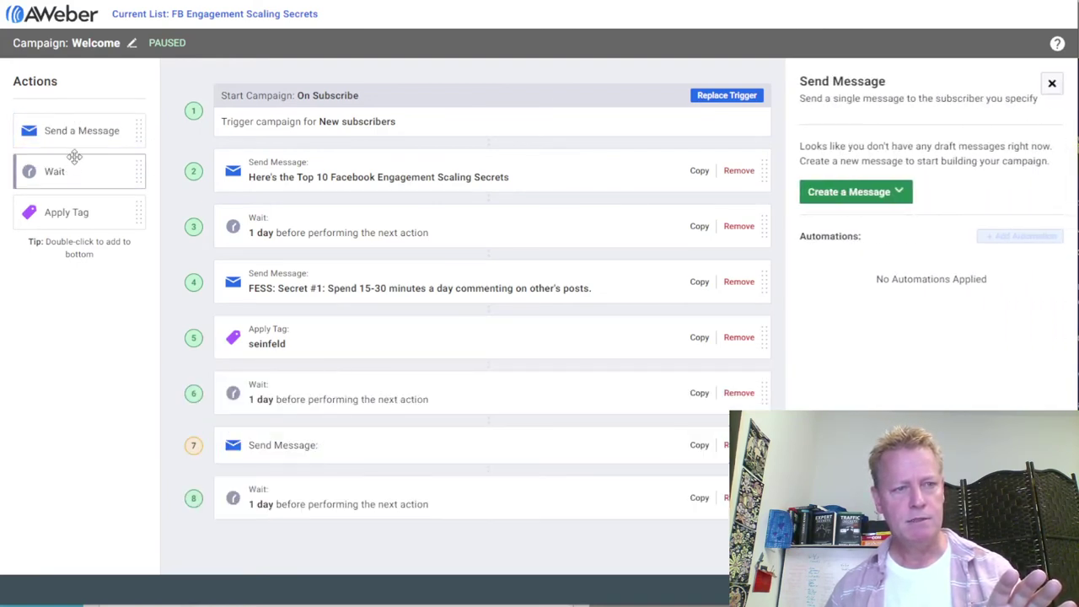
pyautogui.doubleClick(67, 132)
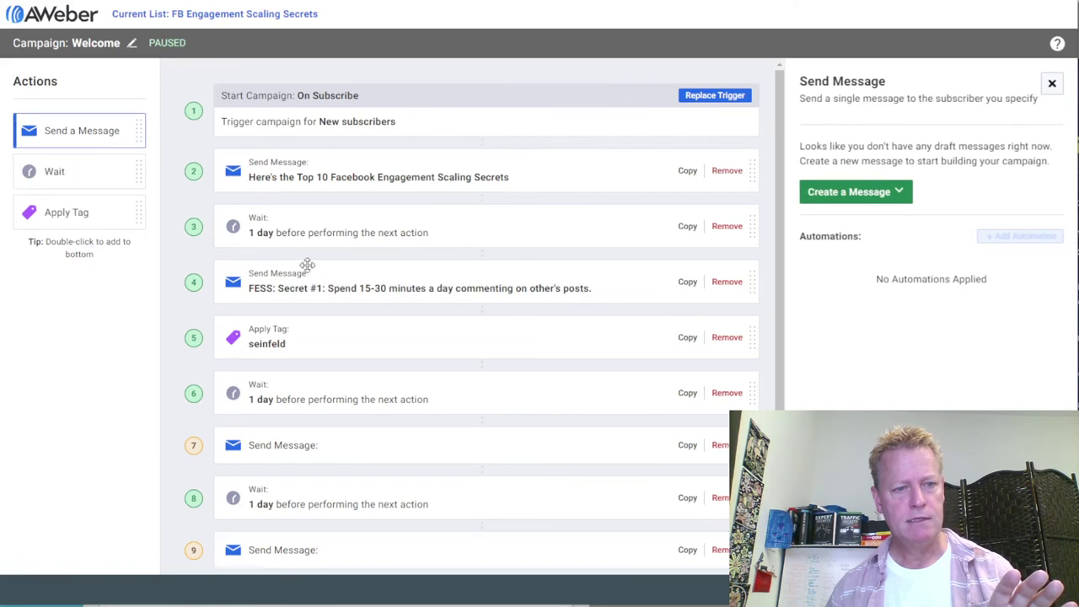
pyautogui.doubleClick(63, 170)
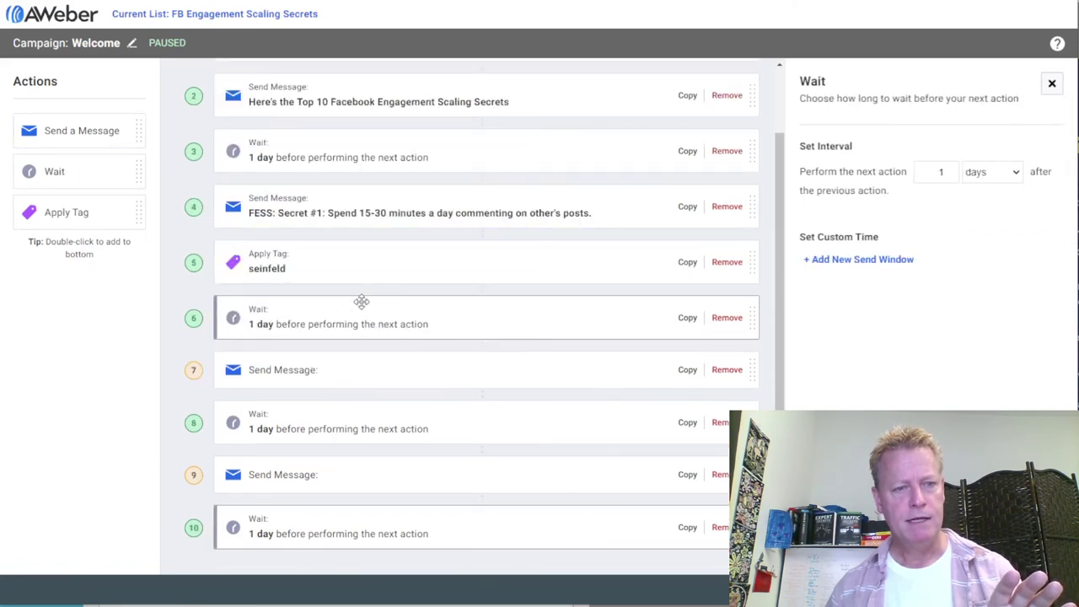
pyautogui.moveTo(351, 270); pyautogui.dragTo(357, 544)
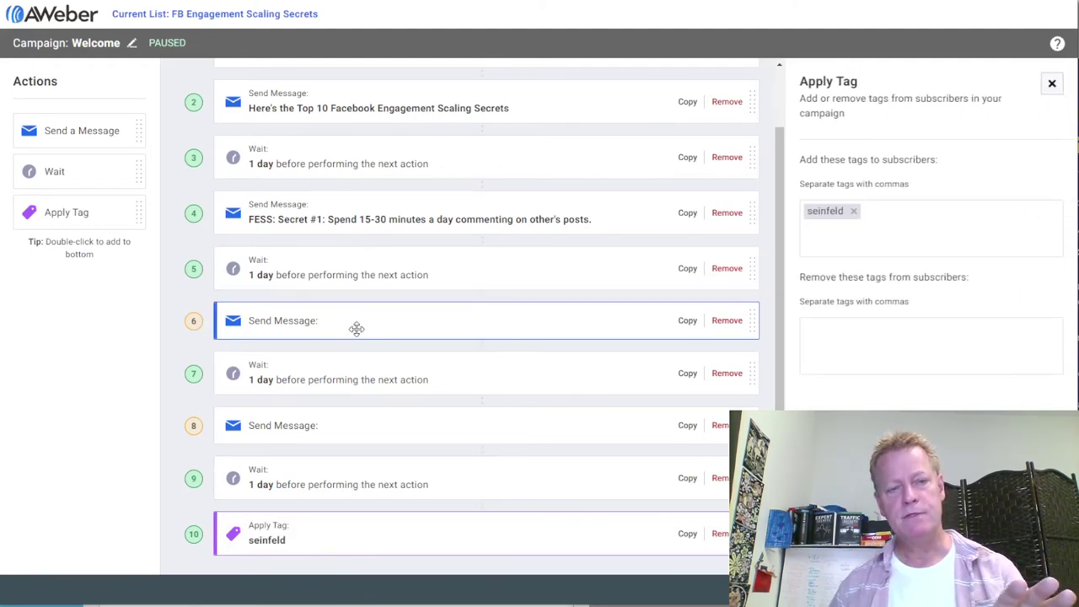
# Create a new message for the empty Send Message action at position 6 of the Welcome campaign
pyautogui.click(361, 320)
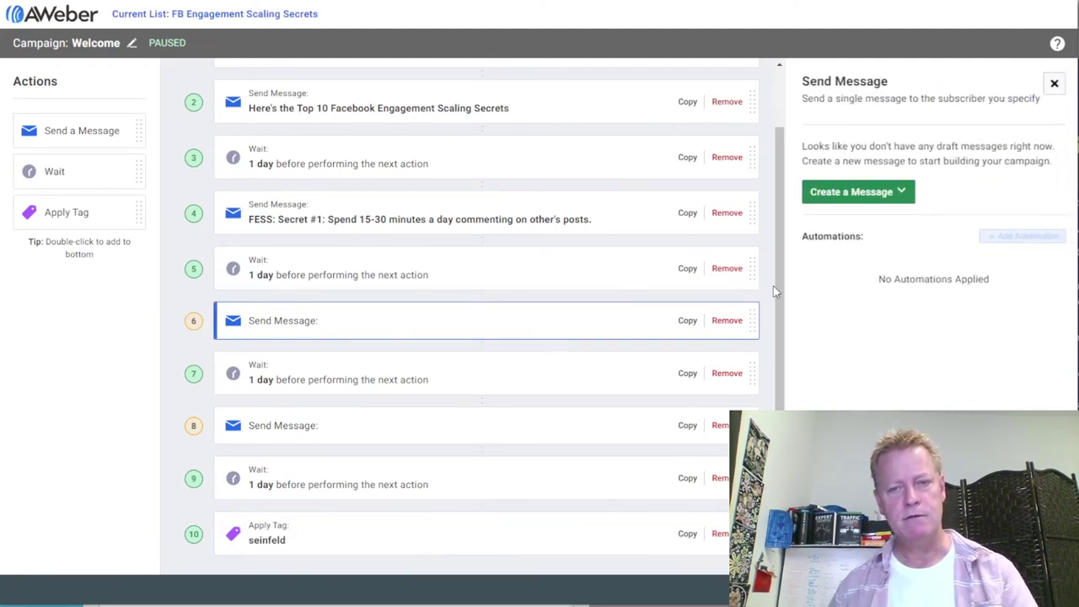
pyautogui.click(847, 193)
pyautogui.click(845, 226)
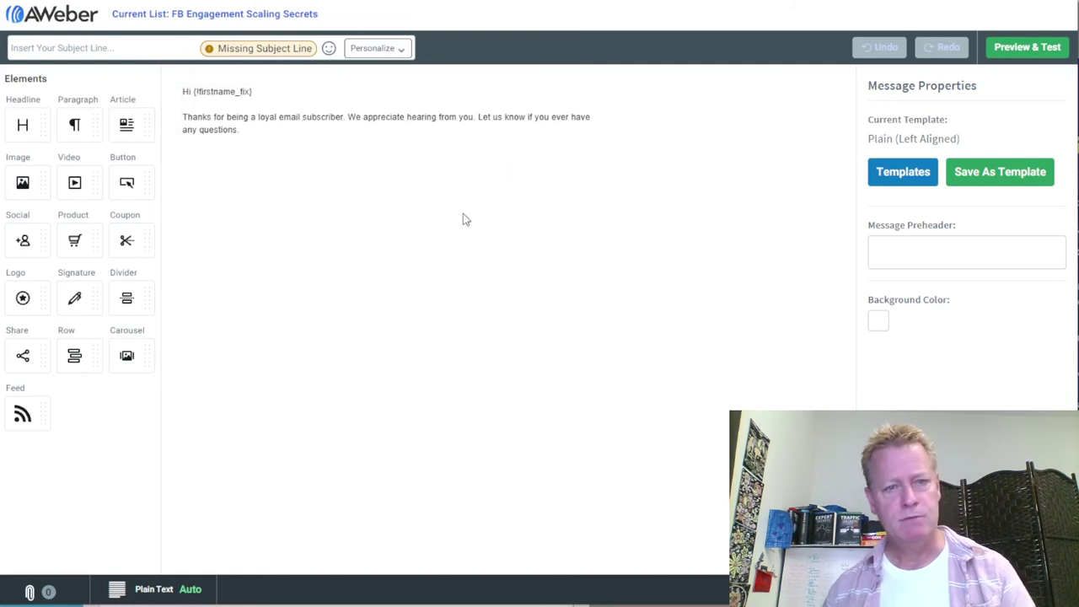
# Look through the saved and available message templates and try the Default template with the message content kept
pyautogui.click(923, 180)
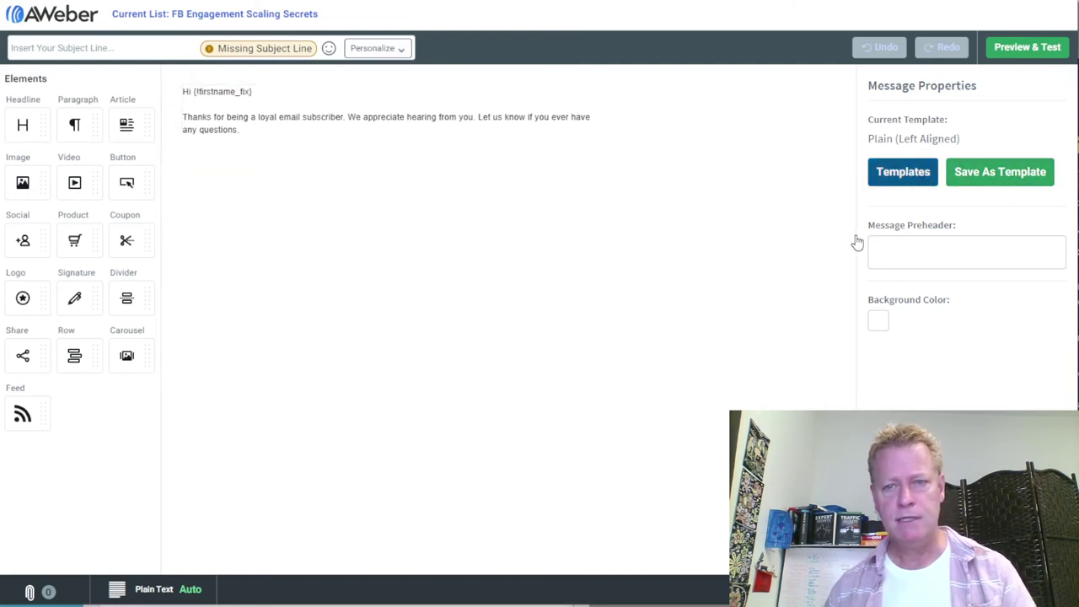
pyautogui.click(713, 95)
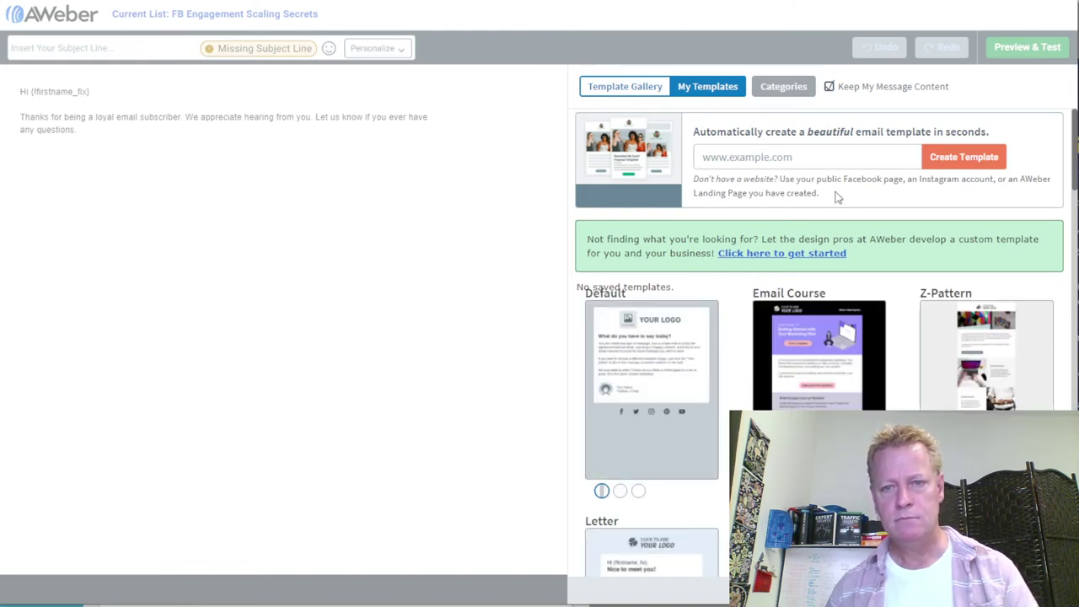
pyautogui.scroll(-8, 892, 373)
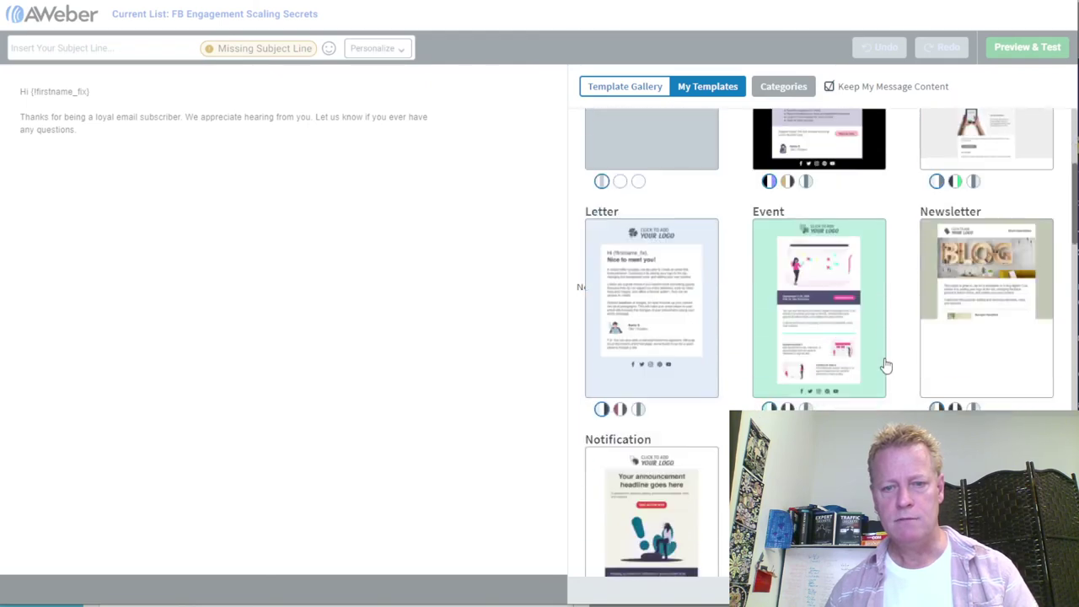
pyautogui.scroll(-3, 888, 357)
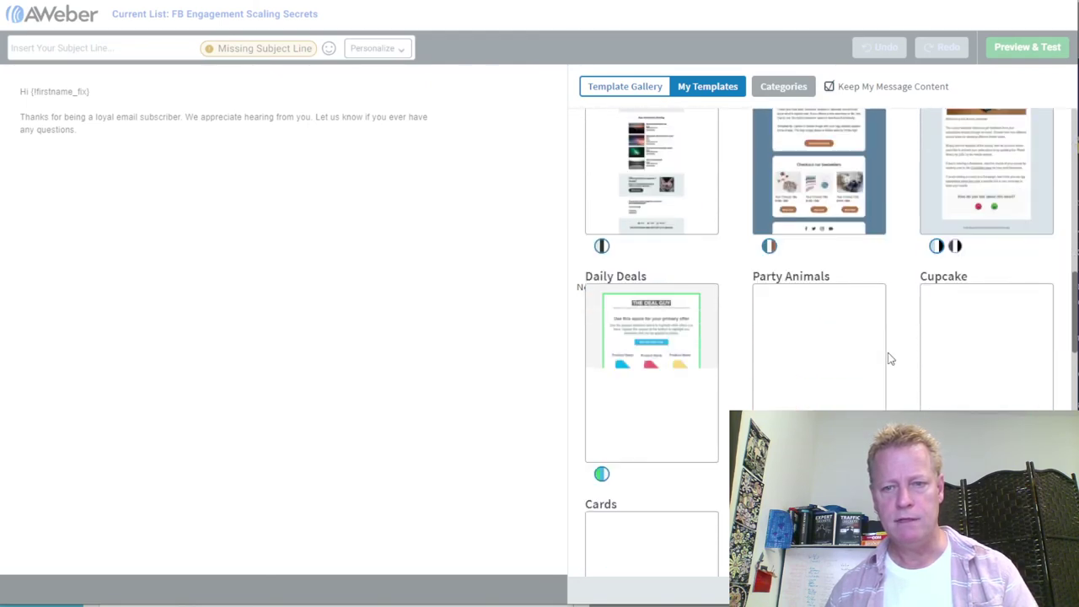
pyautogui.scroll(7, 948, 309)
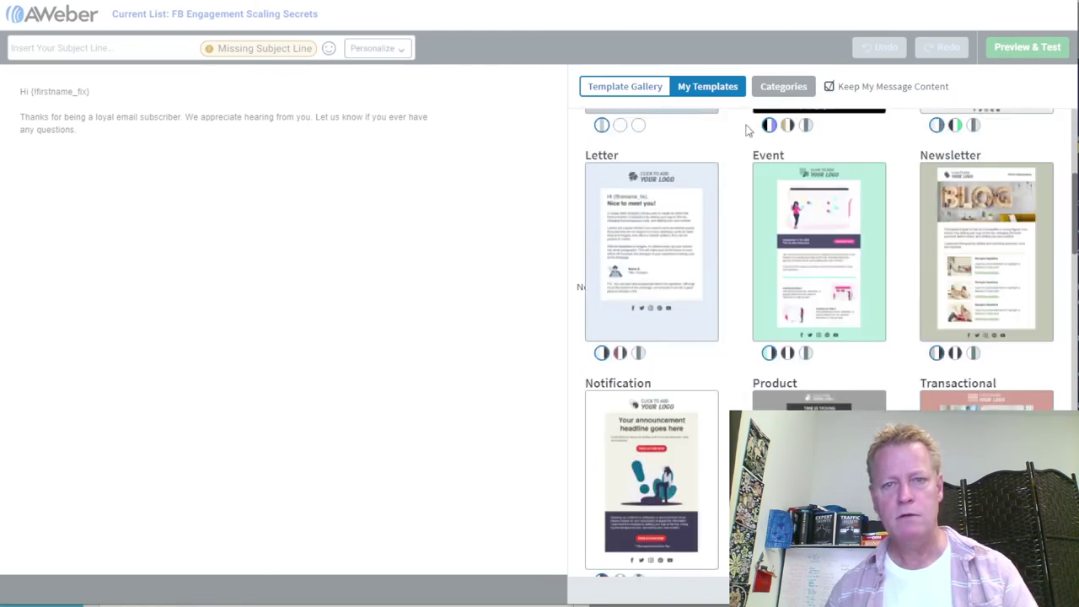
pyautogui.scroll(5, 717, 125)
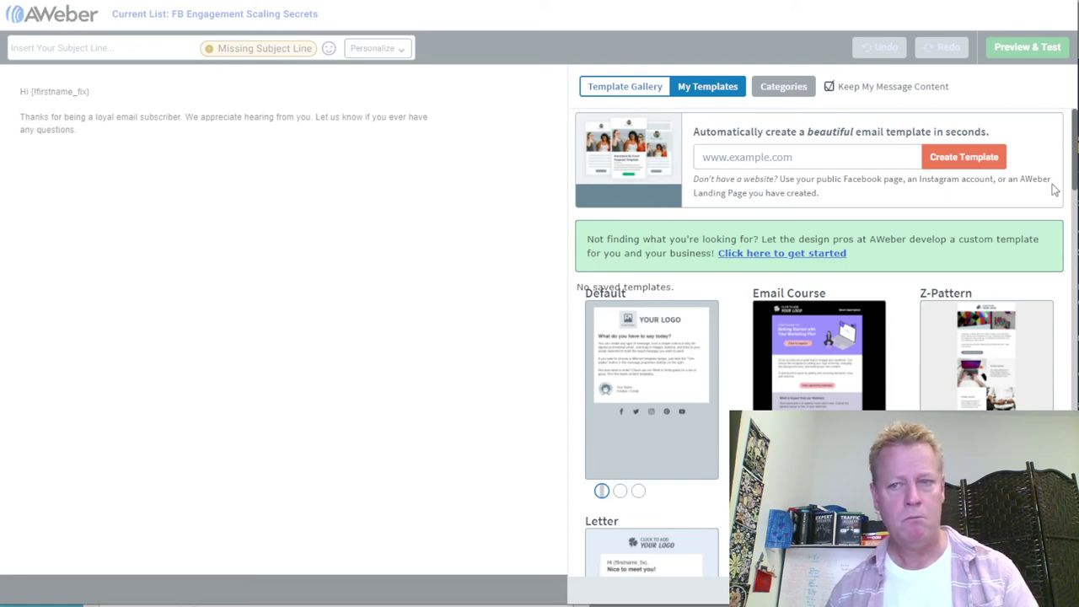
pyautogui.scroll(-10, 1055, 191)
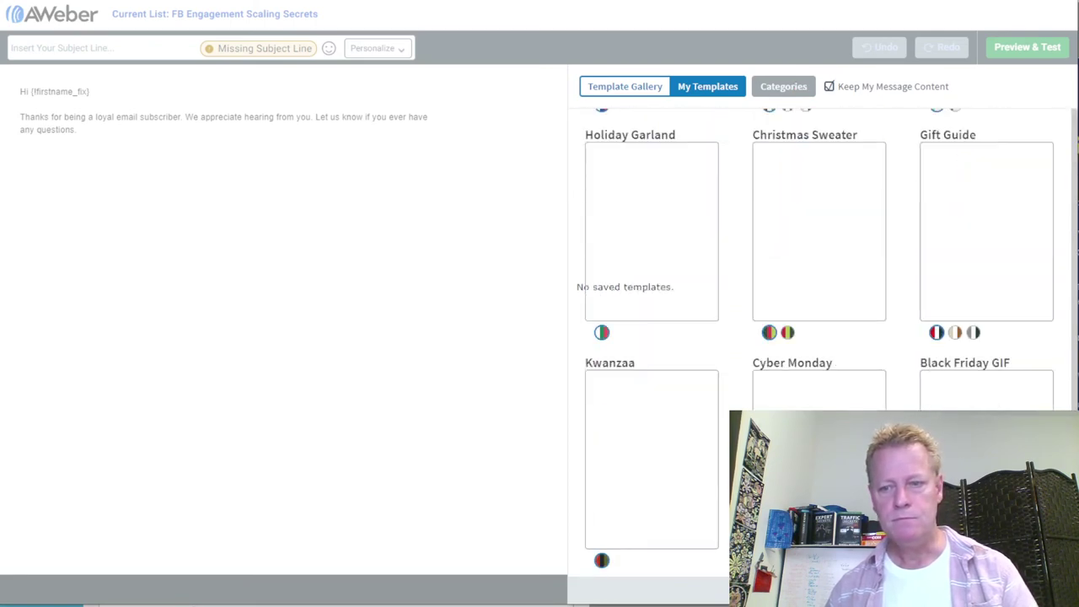
pyautogui.scroll(10, 1003, 108)
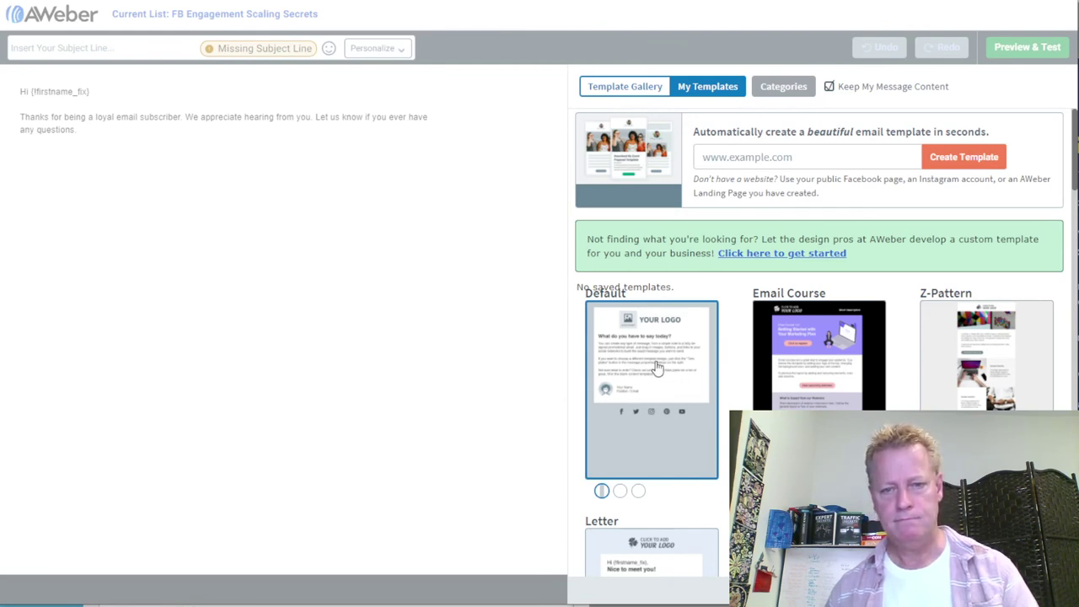
pyautogui.click(657, 369)
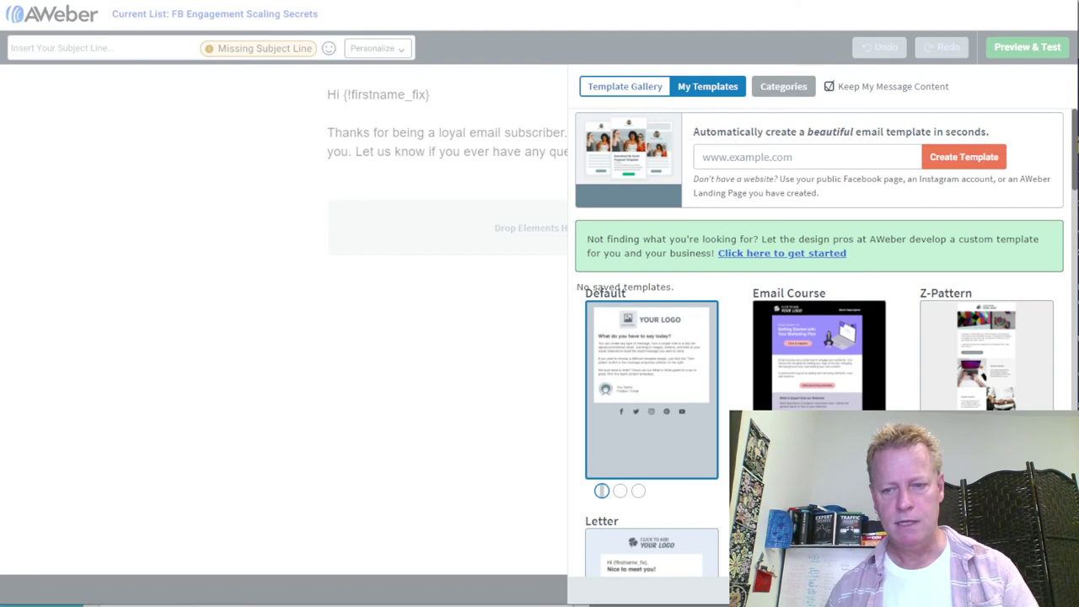
pyautogui.click(452, 327)
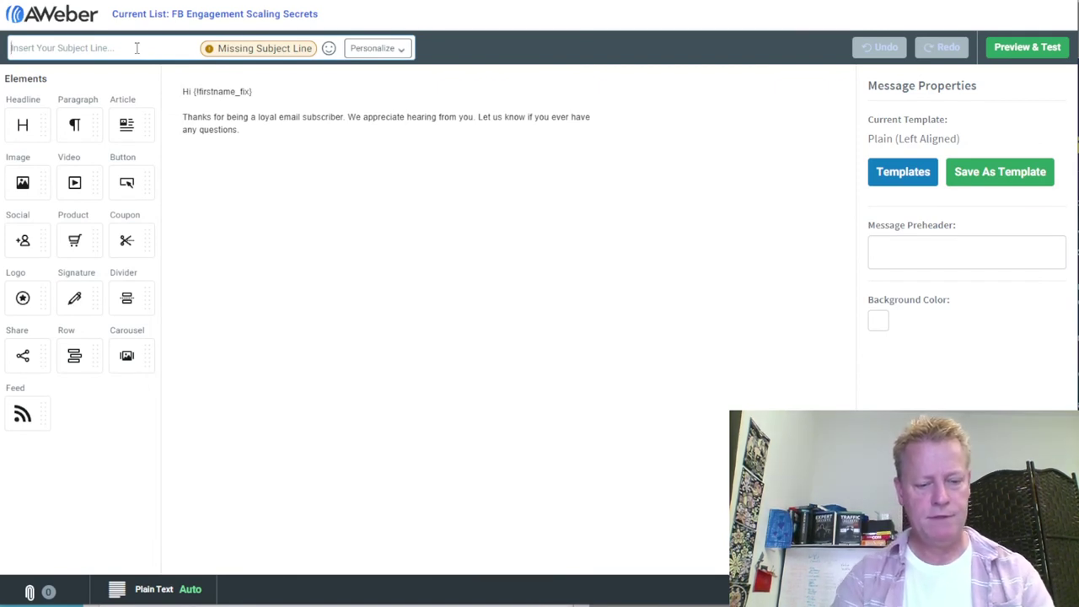
# Set the subject to "FESS: Secret #2: Reply to every comment on your posts.", copying the tip text from the eBook
pyautogui.write('FESS')
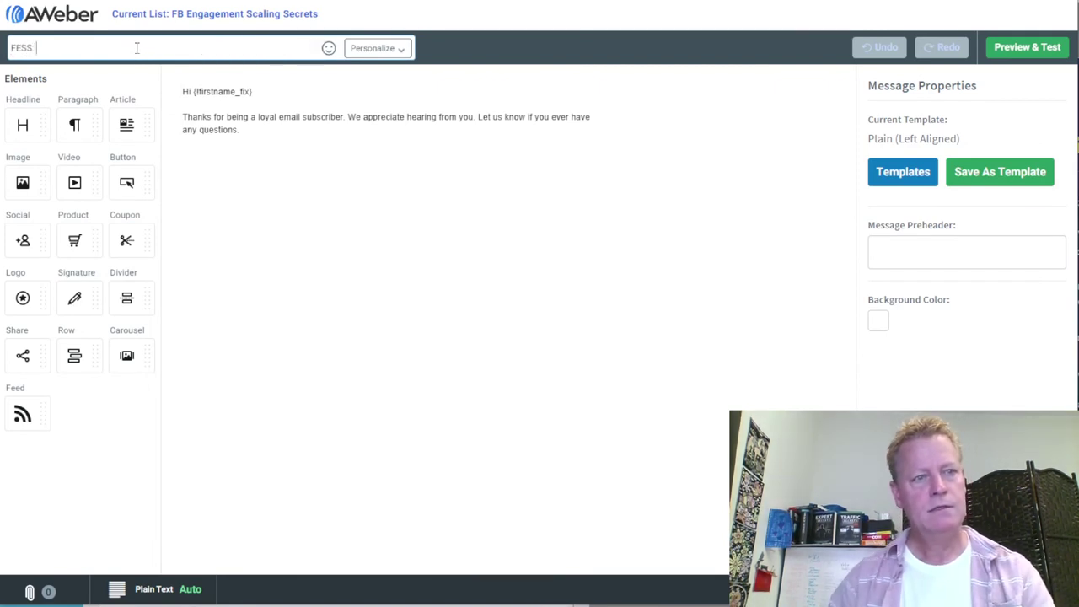
pyautogui.press('BackSpace')
pyautogui.write(': Sec')
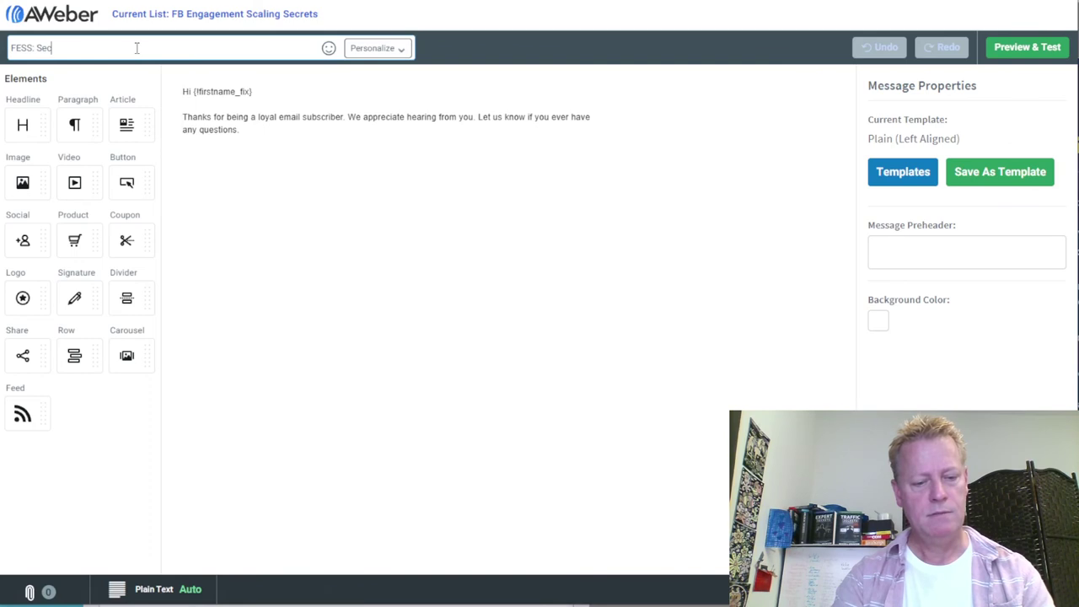
pyautogui.write('ret #2:')
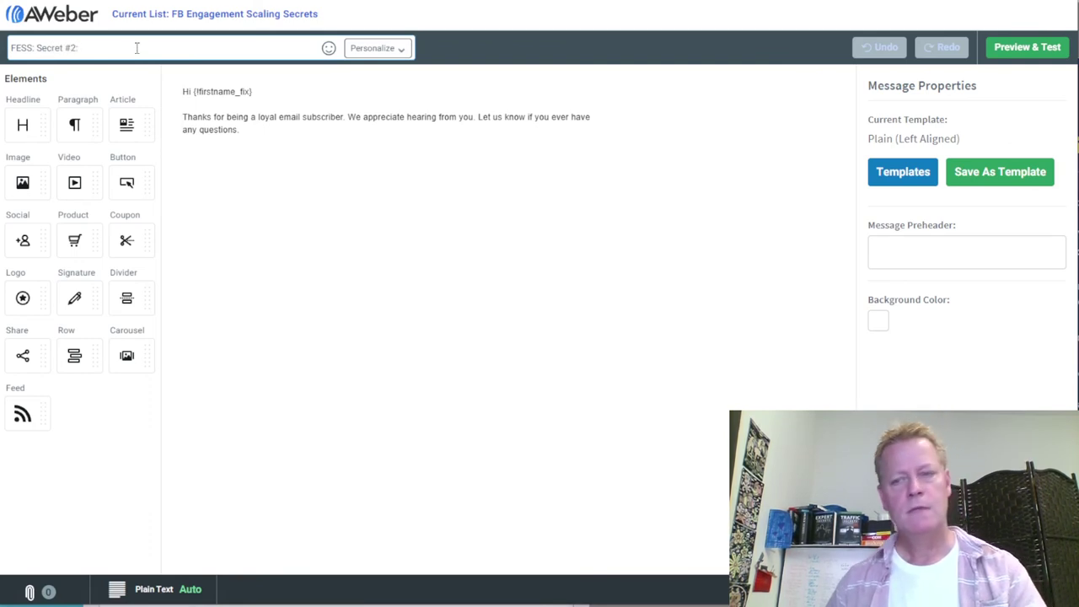
pyautogui.hotkey('alt', 'Tab')
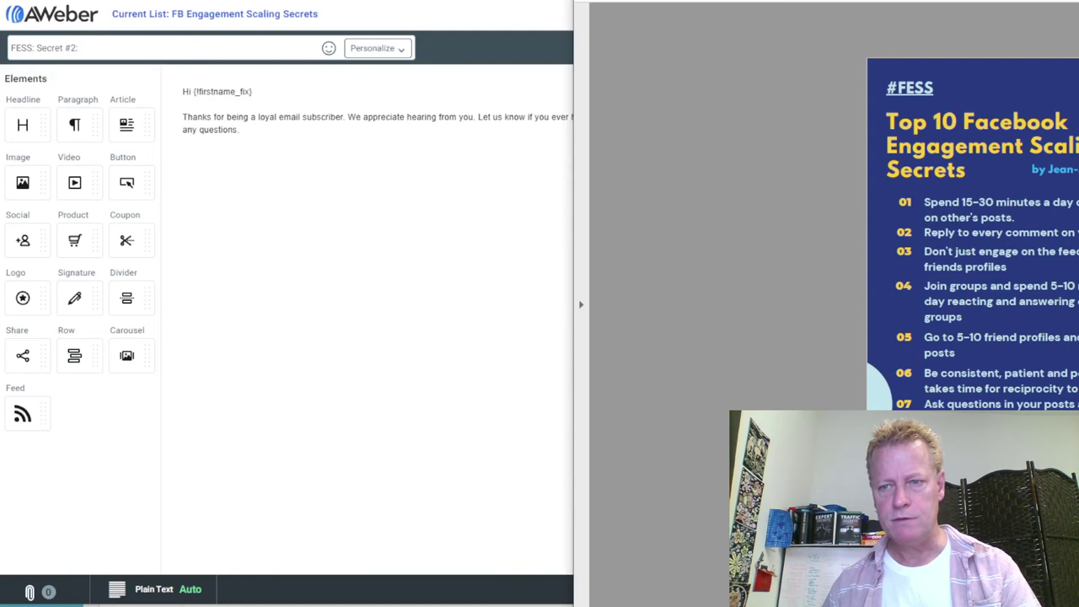
pyautogui.tripleClick(924, 232)
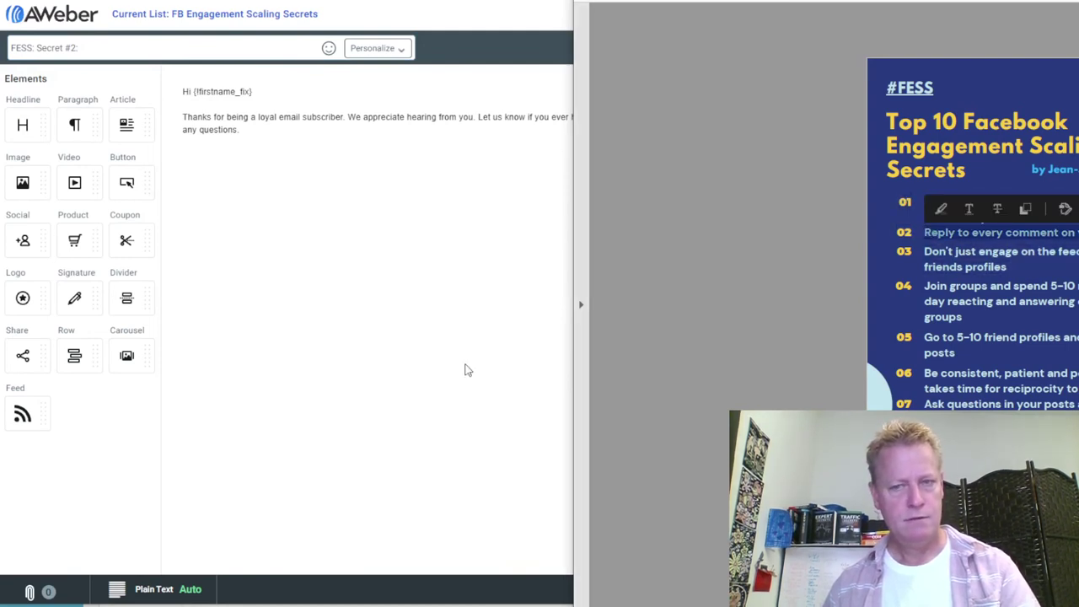
pyautogui.click(109, 46)
pyautogui.write('Reply to every comment on your posts.')
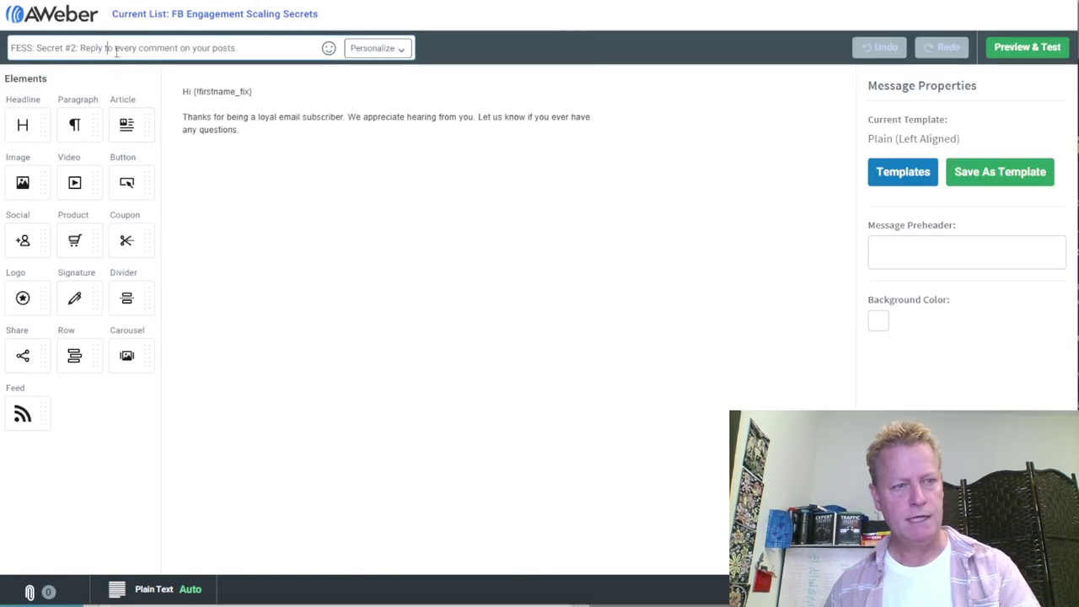
pyautogui.moveTo(106, 48); pyautogui.dragTo(136, 48)
pyautogui.click(216, 112)
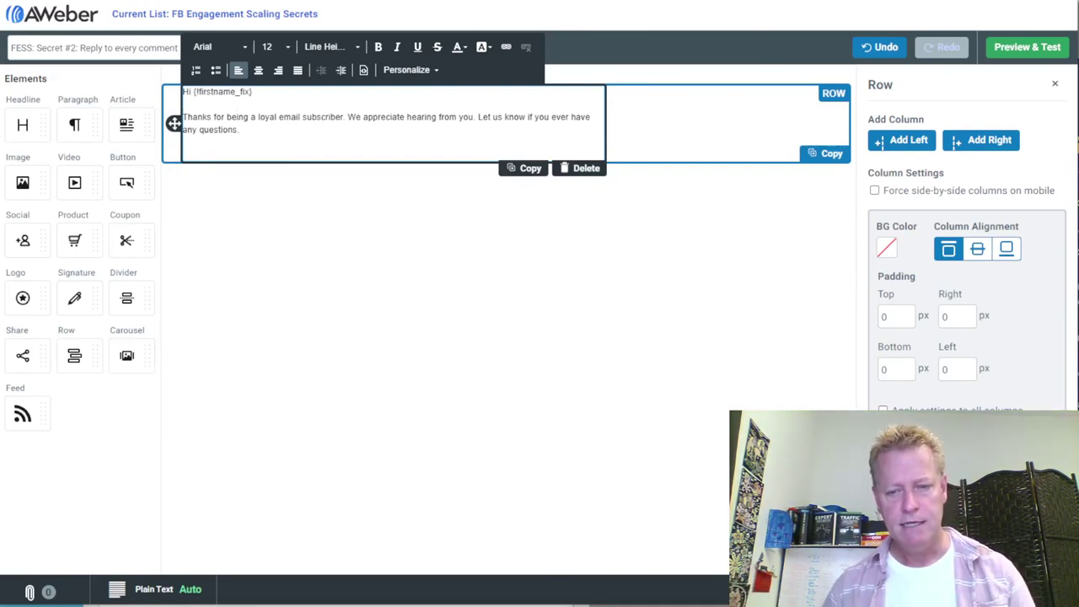
# Switch to the Notepad notes and review steps #1 to #4 of the opt-in follow-up process, highlighting each line in turn
pyautogui.hotkey('alt', 'Tab')
pyautogui.moveTo(108, 359); pyautogui.dragTo(576, 377)
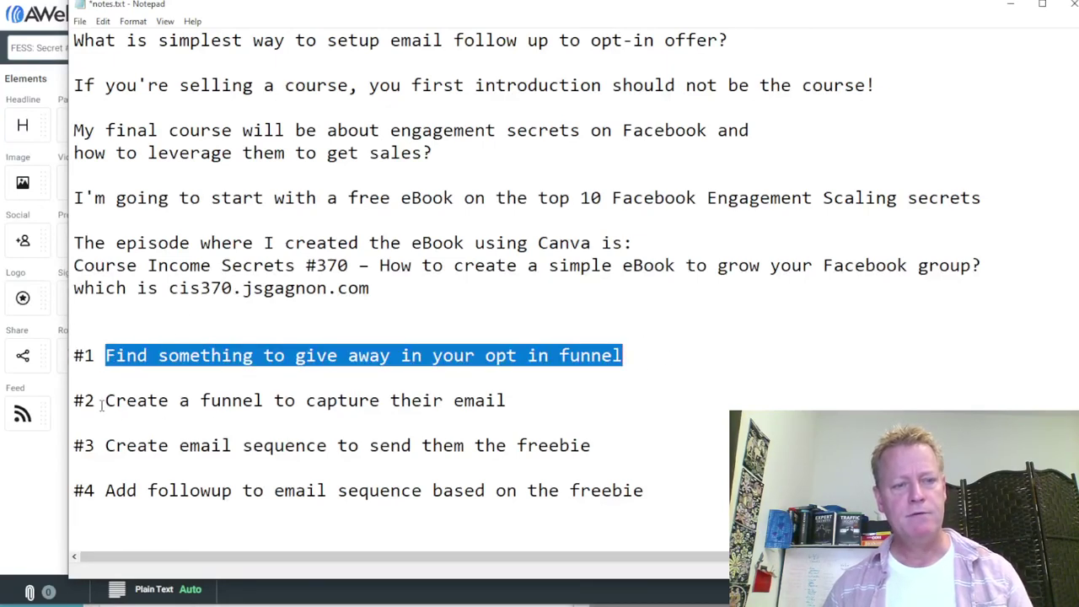
pyautogui.moveTo(101, 407); pyautogui.dragTo(509, 403)
pyautogui.click(172, 445)
pyautogui.click(112, 445)
pyautogui.moveTo(112, 445); pyautogui.dragTo(549, 447)
pyautogui.moveTo(127, 491); pyautogui.dragTo(536, 515)
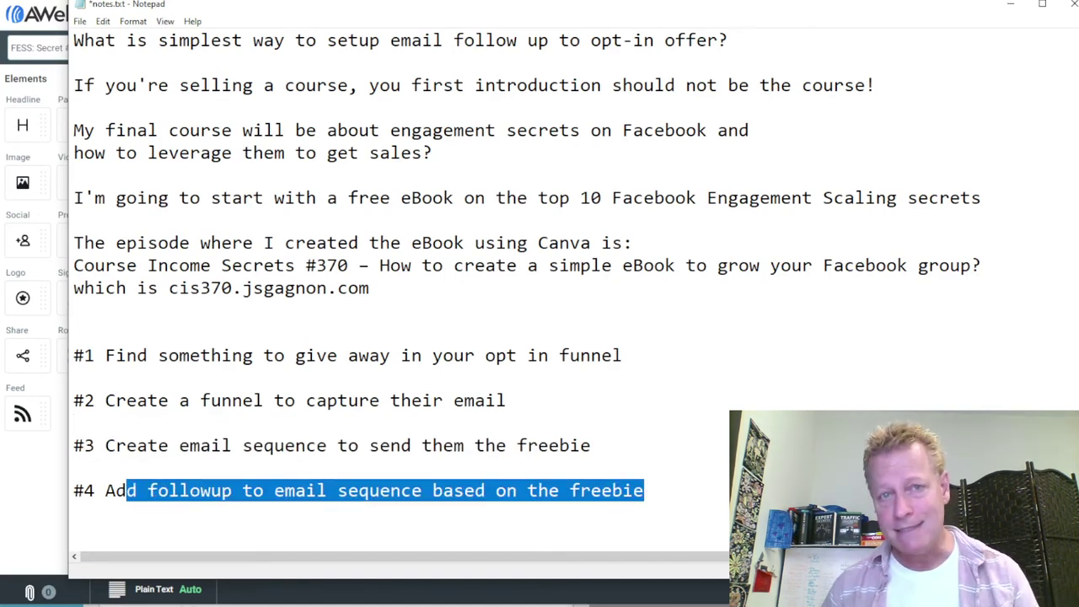
pyautogui.click(679, 321)
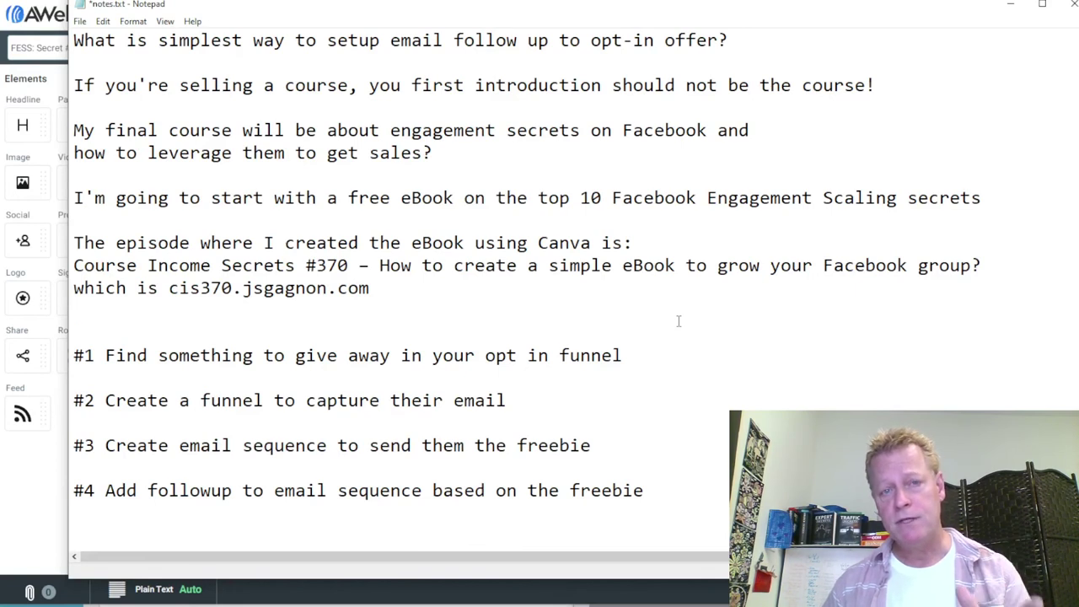